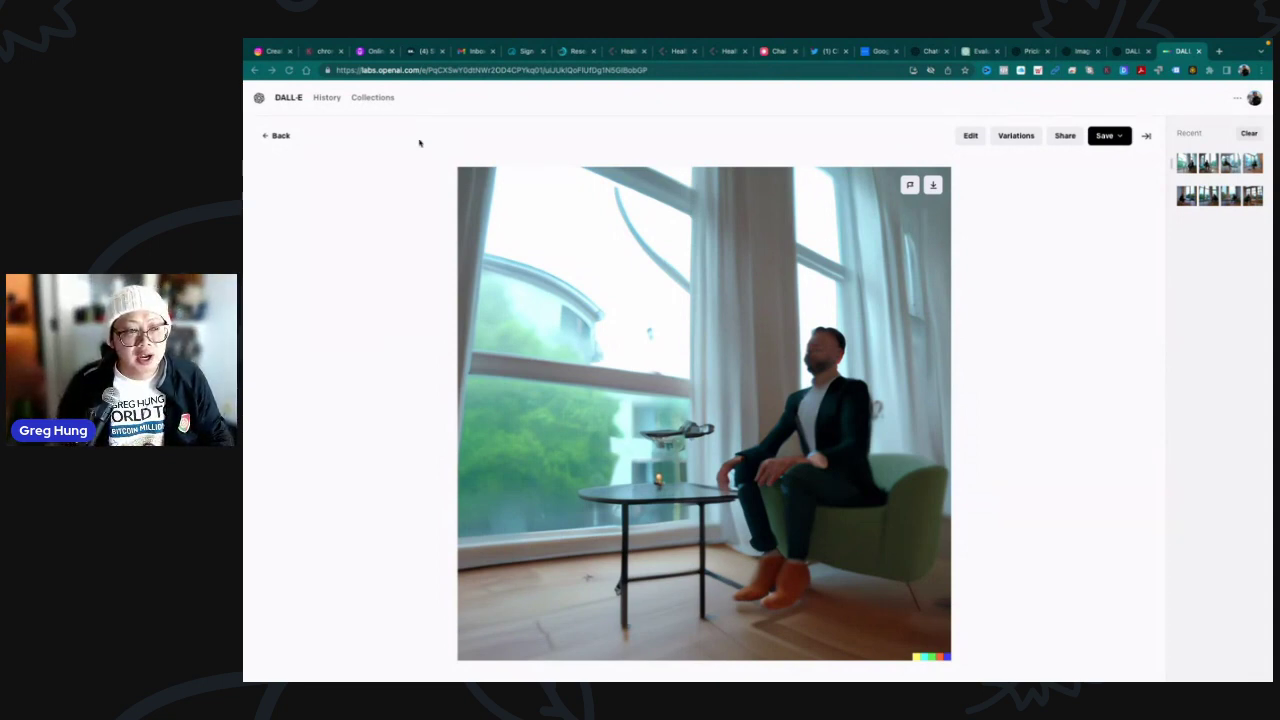
- Compare the first window-scene set's original and its variations at full size, ending on the fourth variation
{"action": "left_click", "coordinate": [272, 137]}
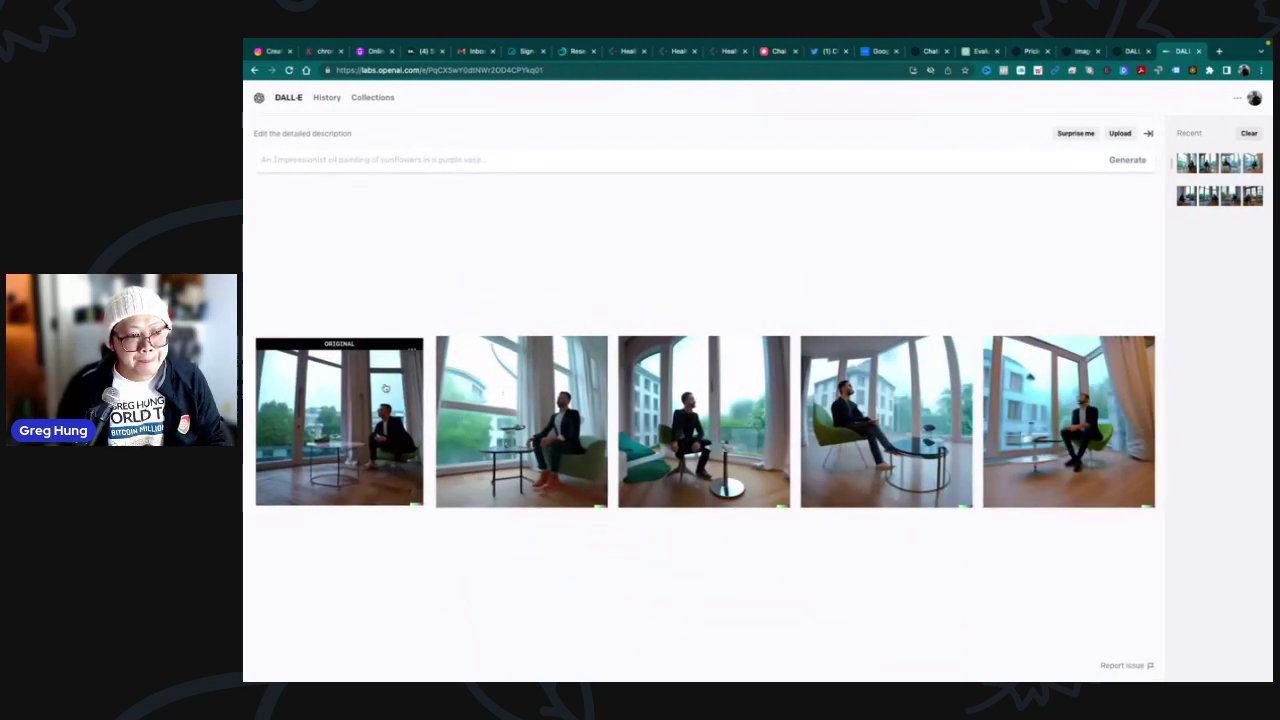
{"action": "left_click", "coordinate": [378, 400]}
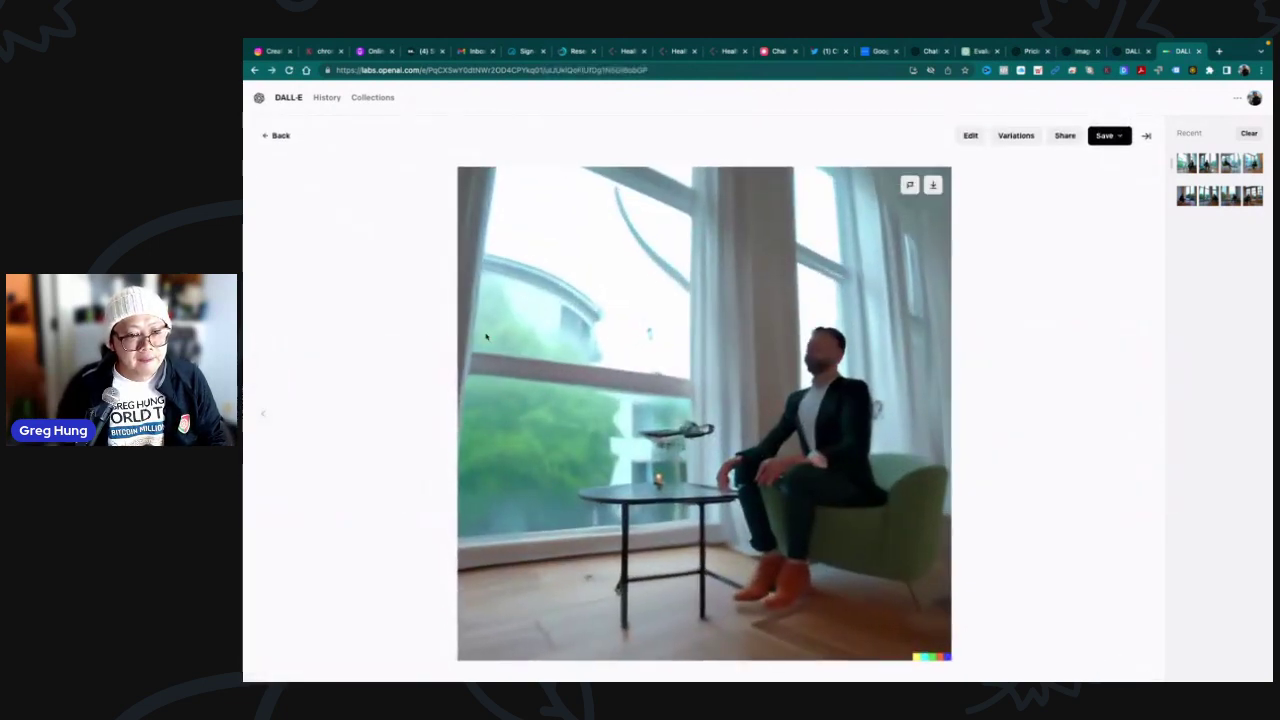
{"action": "left_click", "coordinate": [284, 138]}
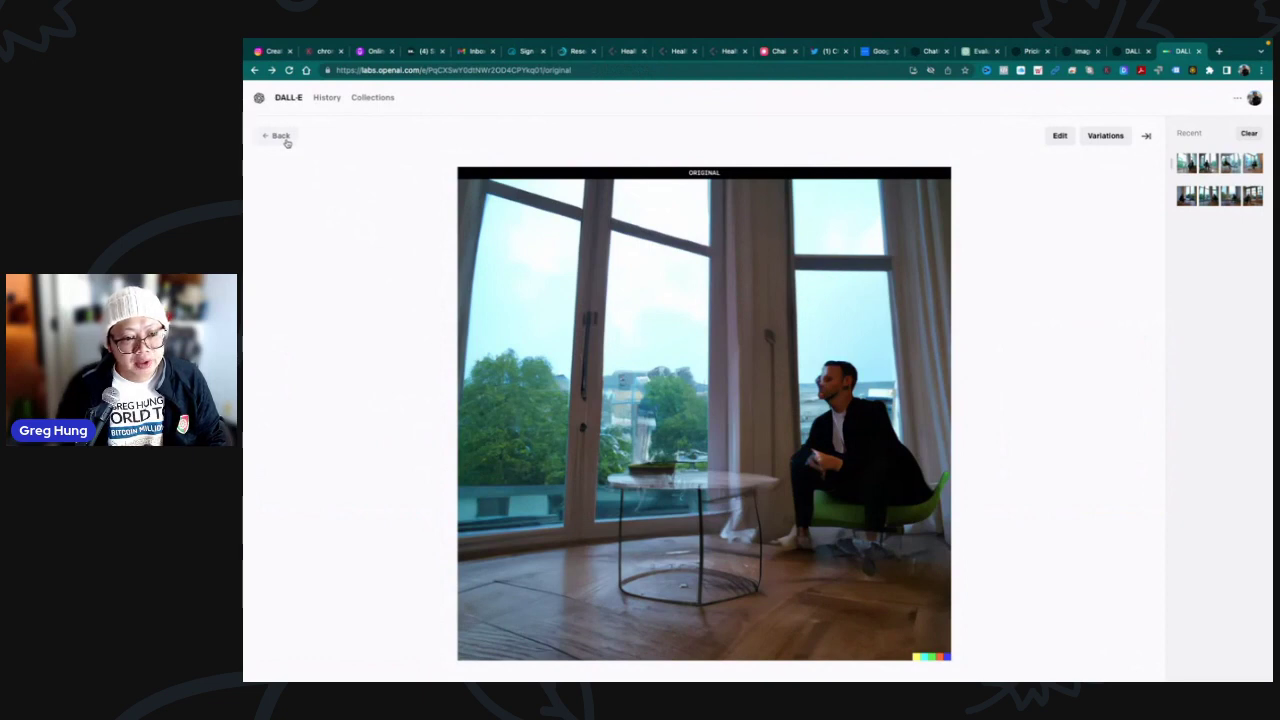
{"action": "left_click", "coordinate": [281, 137]}
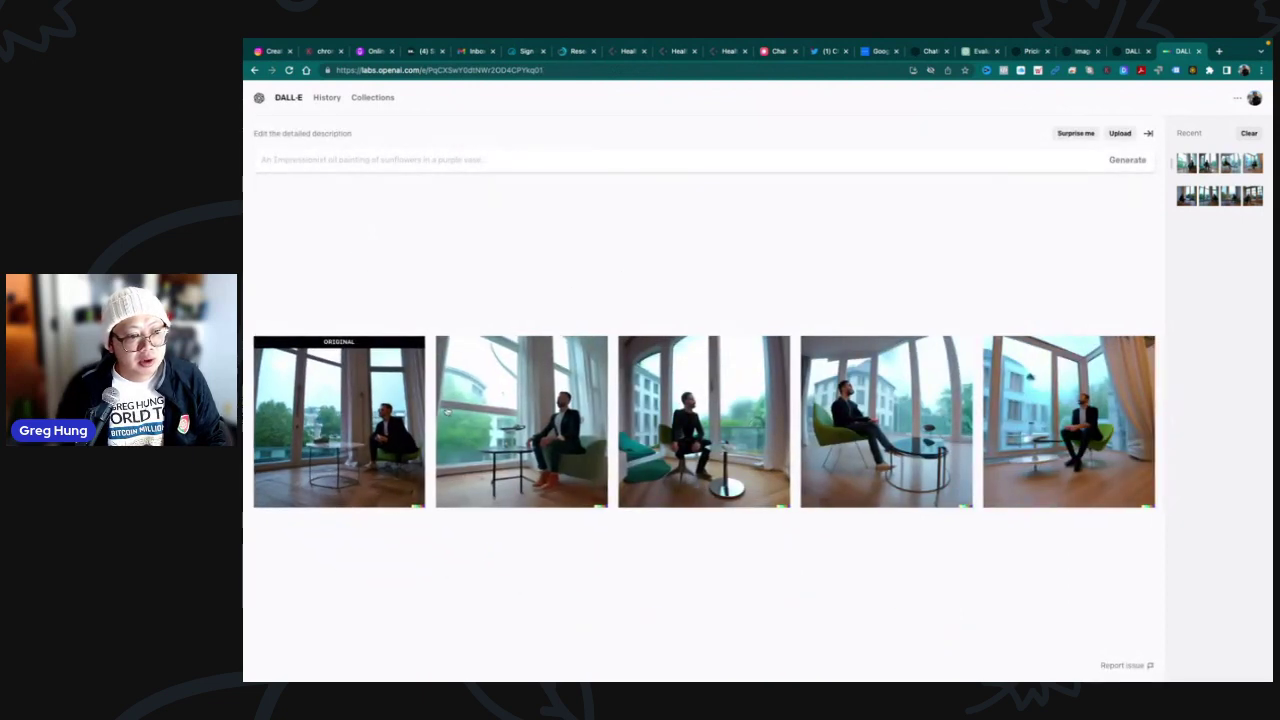
{"action": "left_click", "coordinate": [398, 415]}
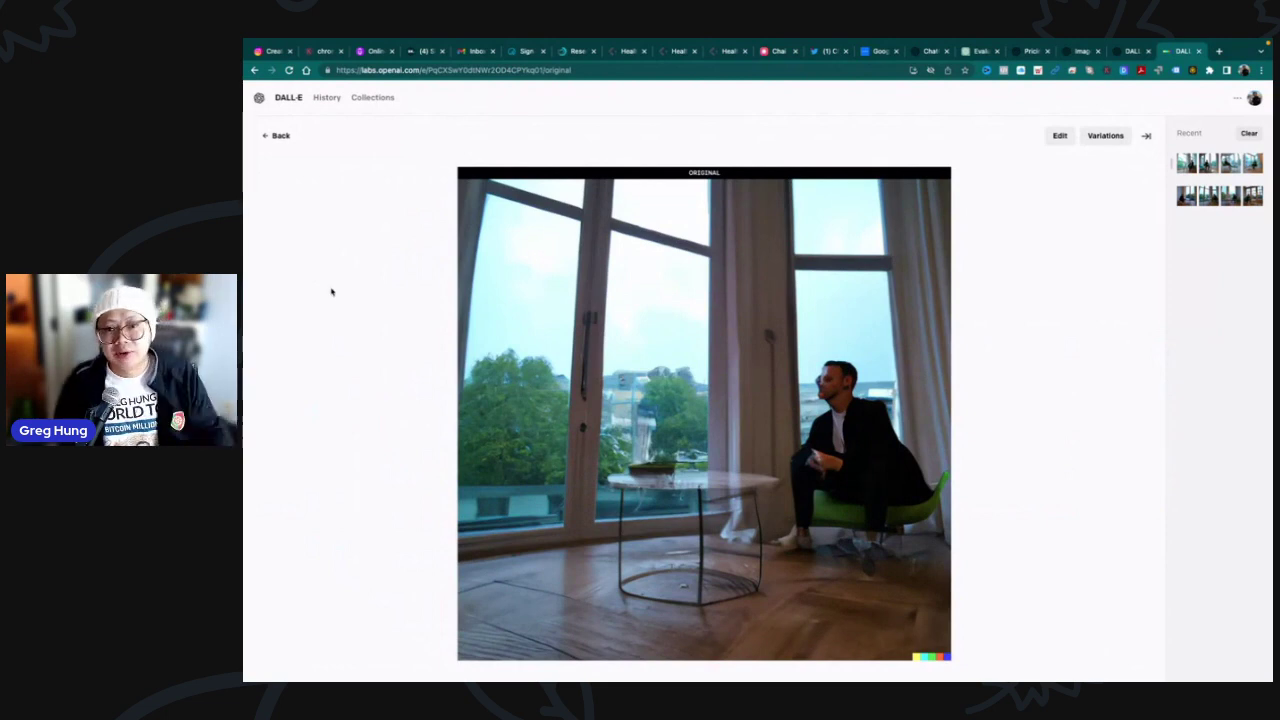
{"action": "left_click", "coordinate": [1186, 164]}
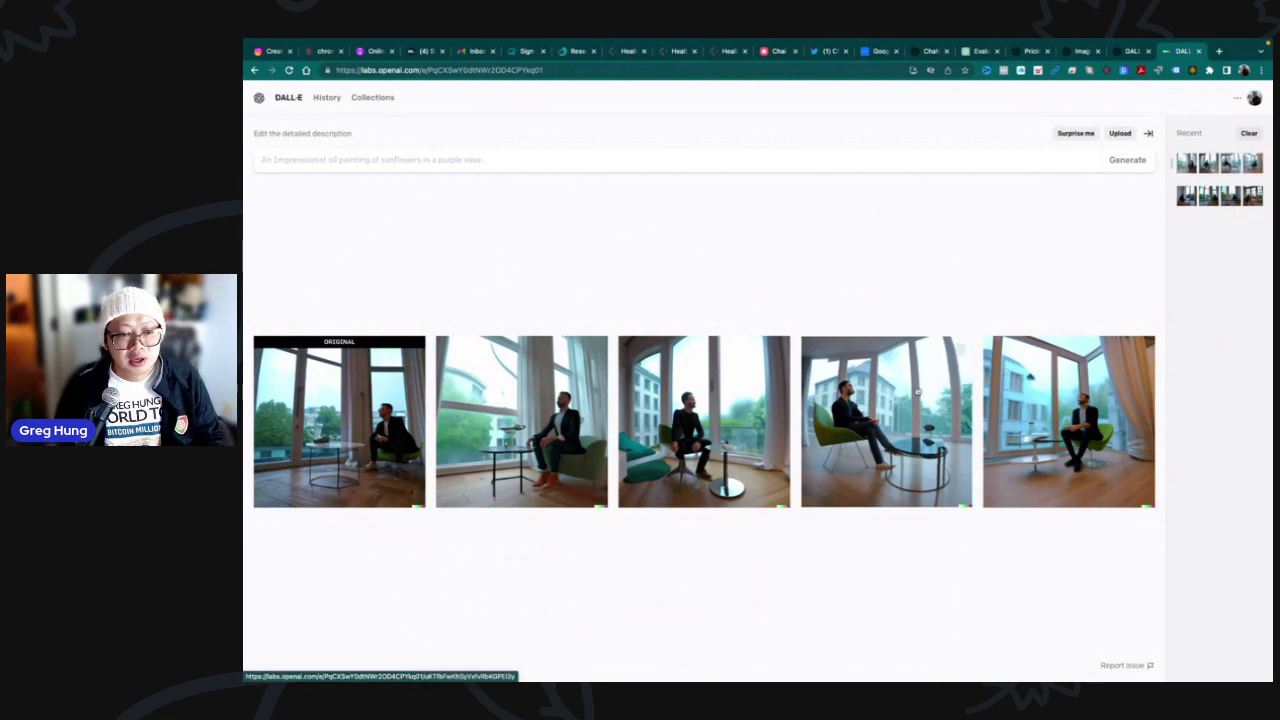
{"action": "left_click", "coordinate": [858, 428]}
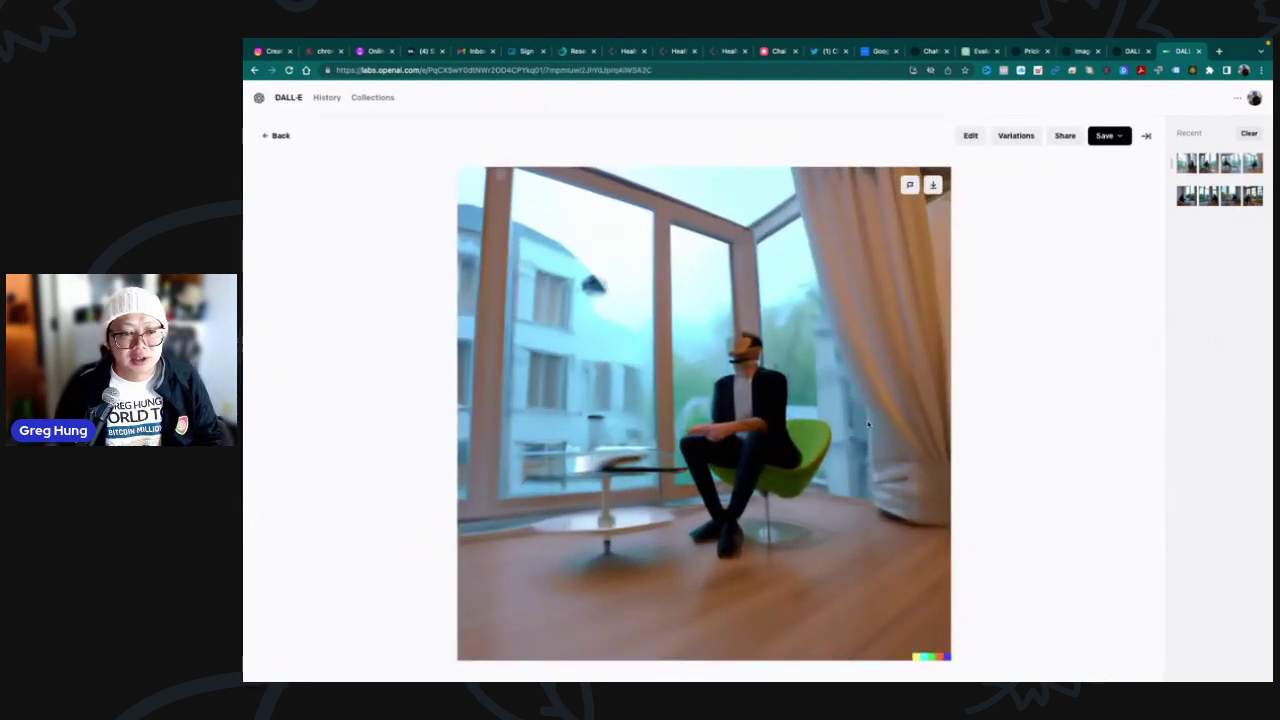
- Switch to the other recent window-scene set and step through its original and variations
{"action": "left_click", "coordinate": [1203, 168]}
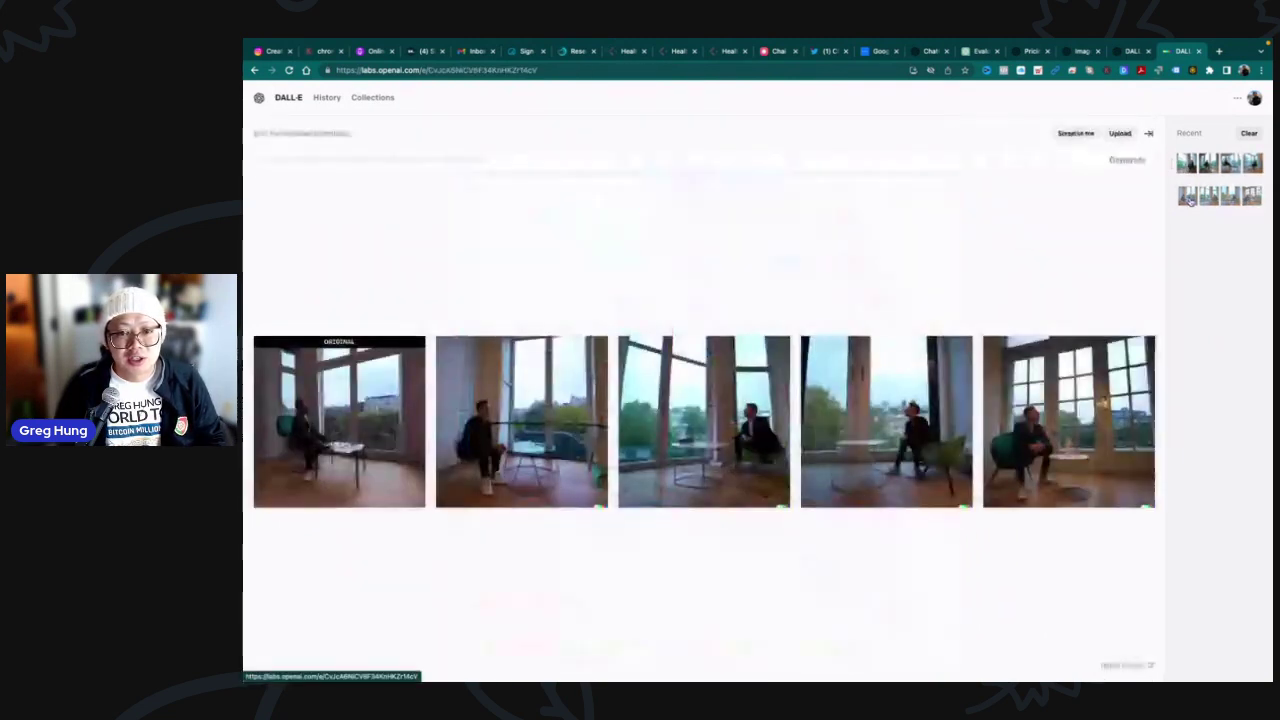
{"action": "left_click", "coordinate": [364, 432]}
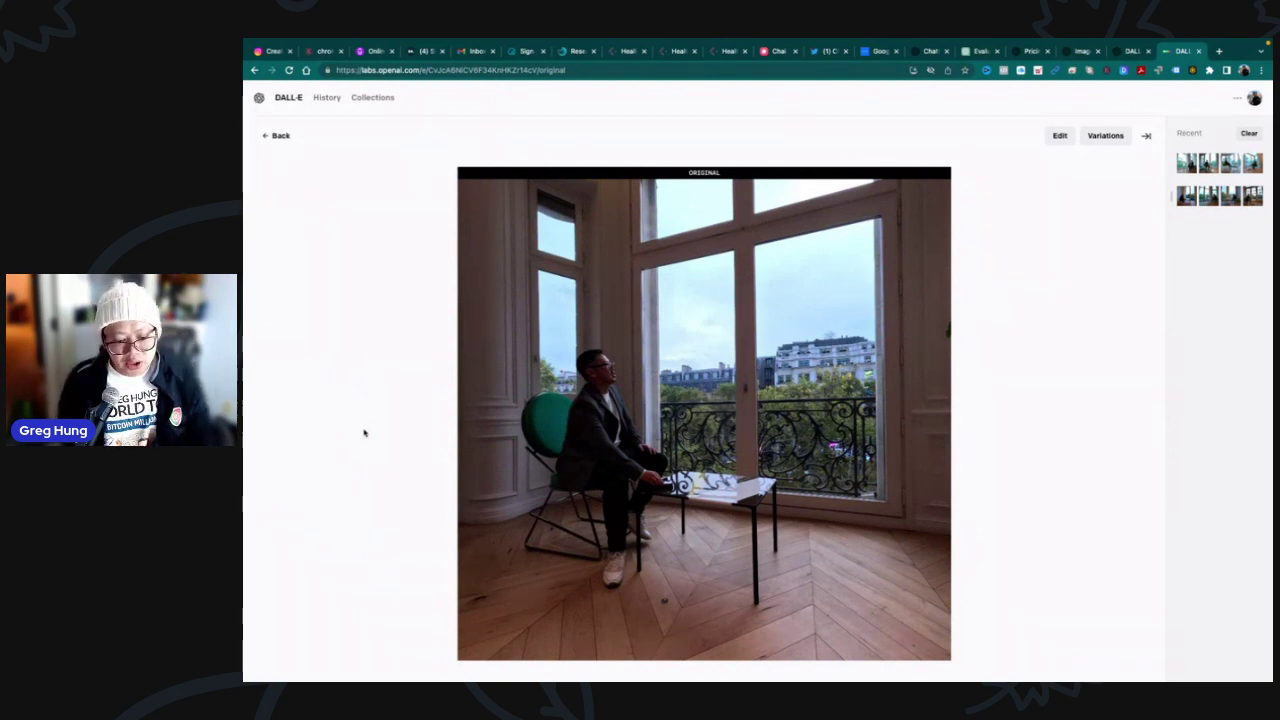
{"action": "key", "text": "Right"}
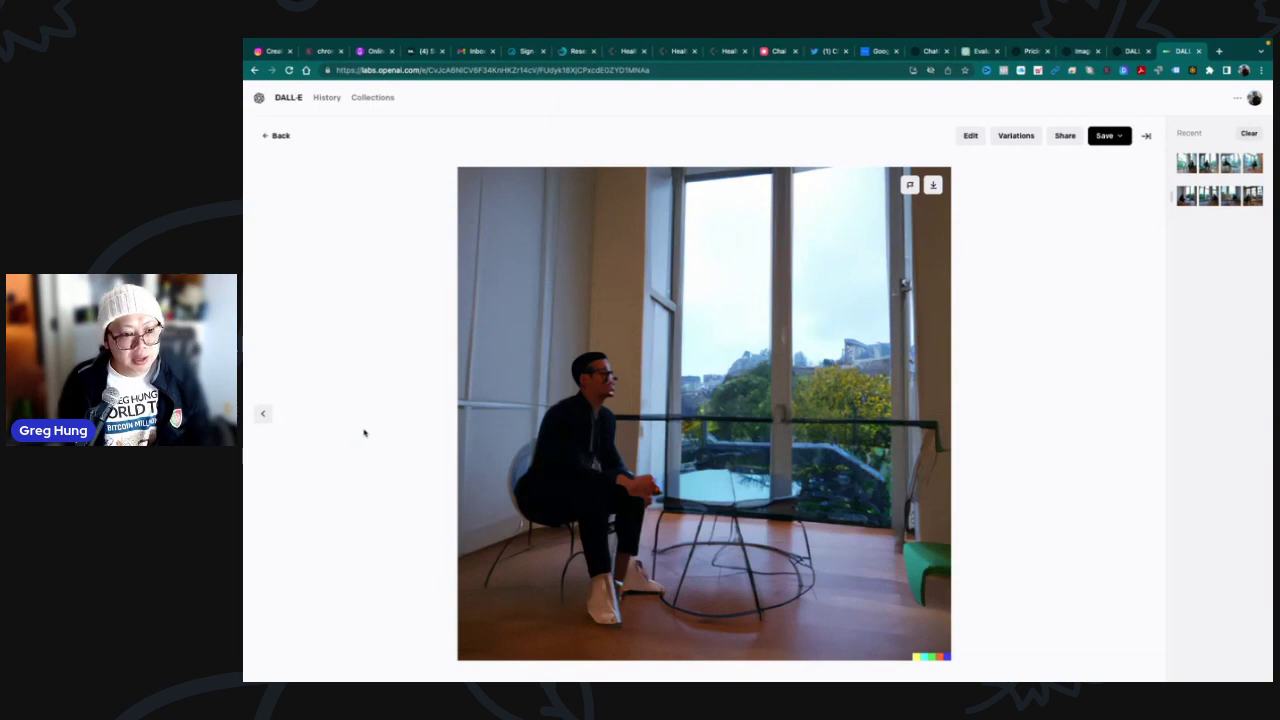
{"action": "key", "text": "Right"}
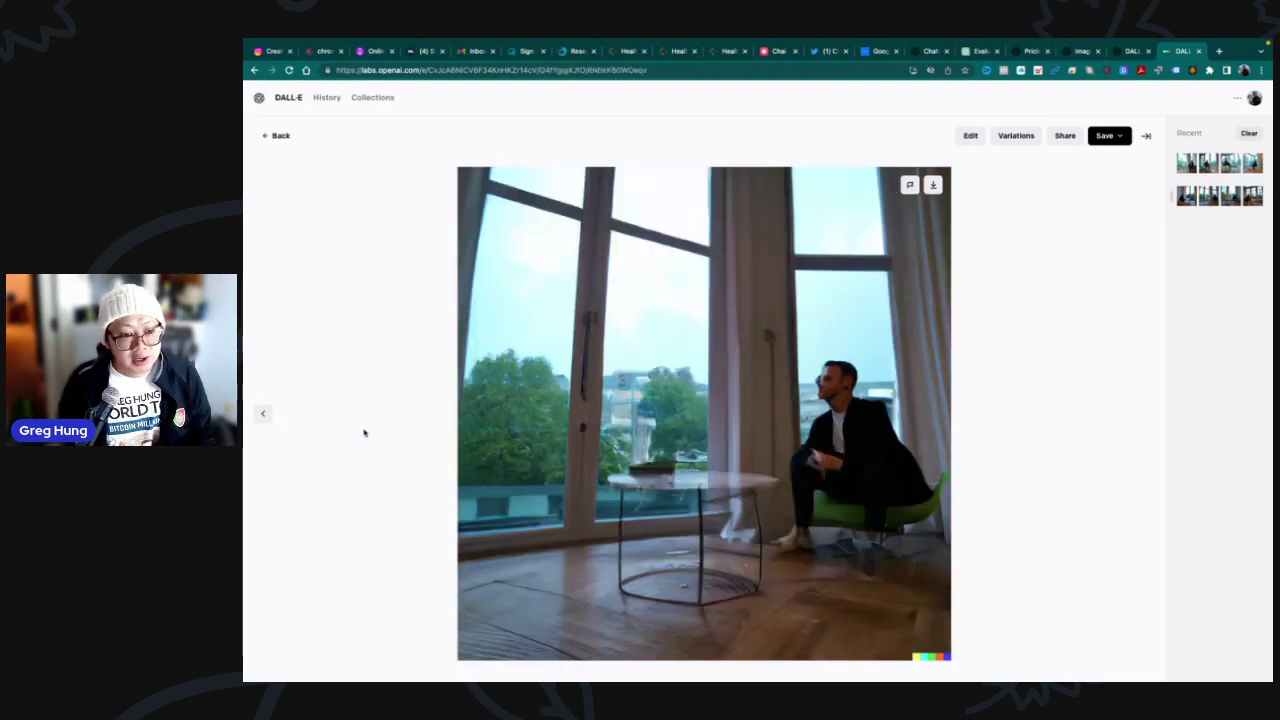
{"action": "key", "text": "Right"}
{"action": "key", "text": "Right"}
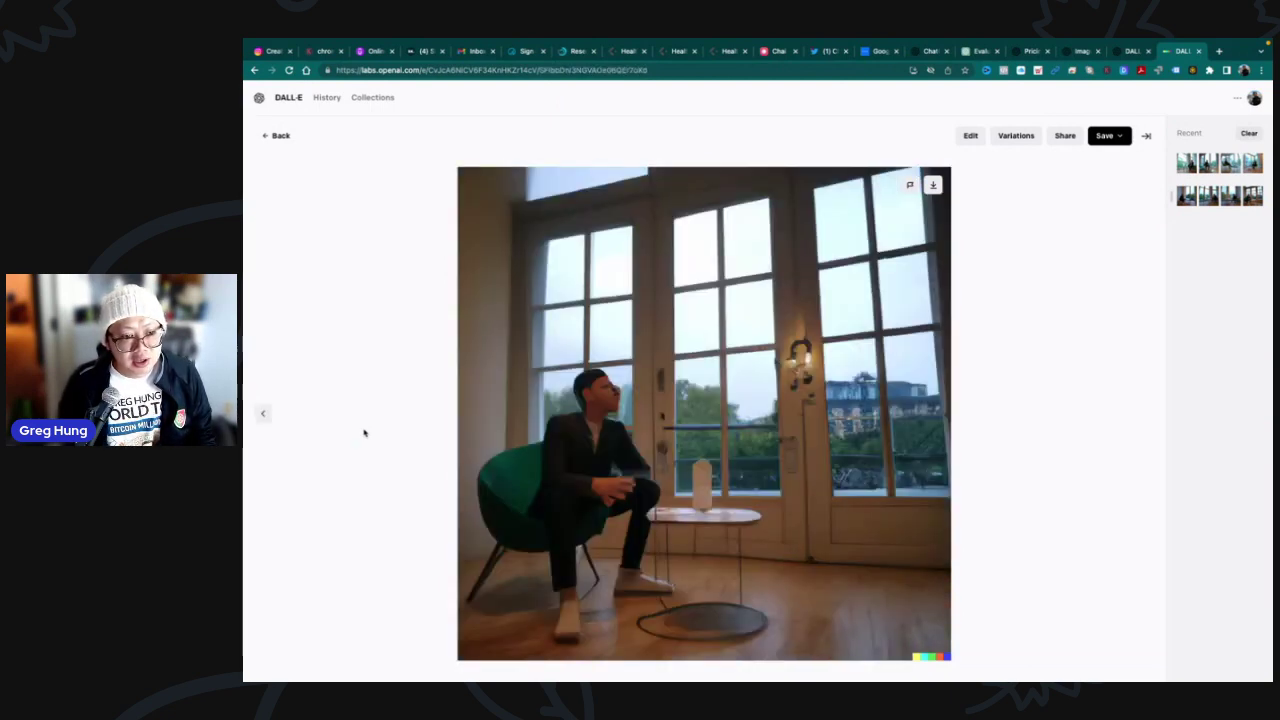
{"action": "key", "text": "Right"}
{"action": "key", "text": "Right"}
{"action": "key", "text": "Right"}
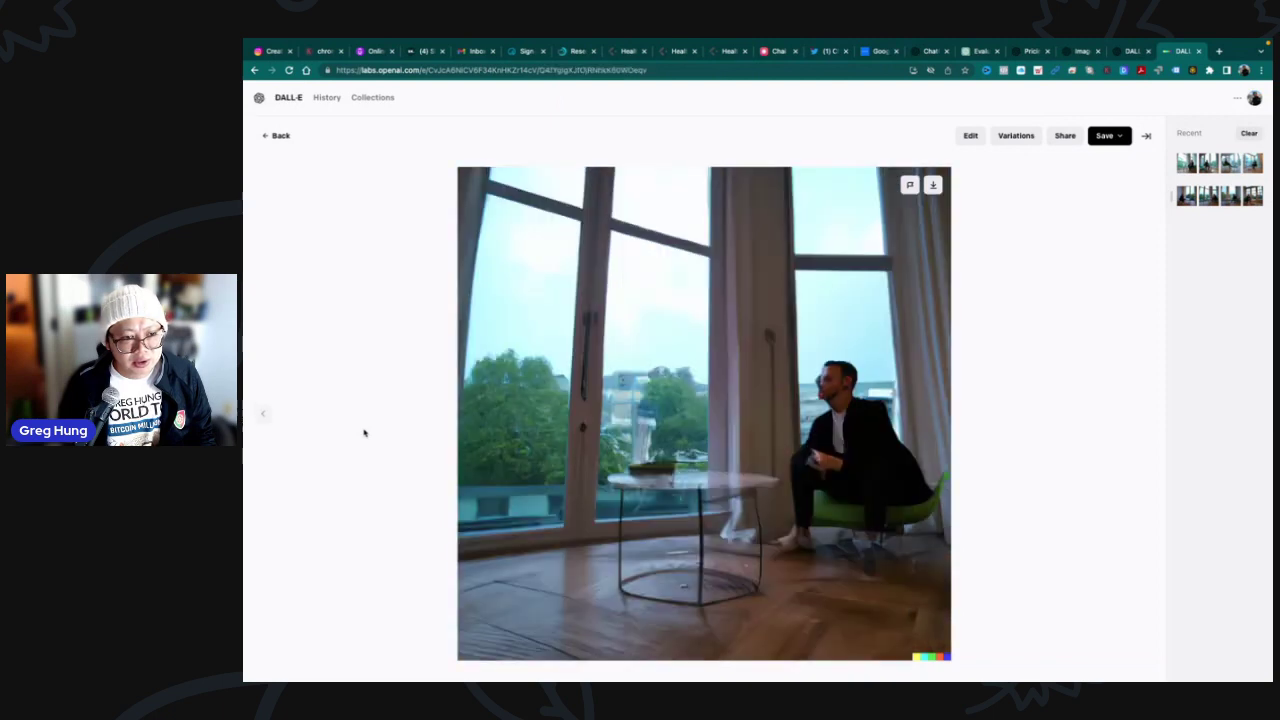
{"action": "key", "text": "Right"}
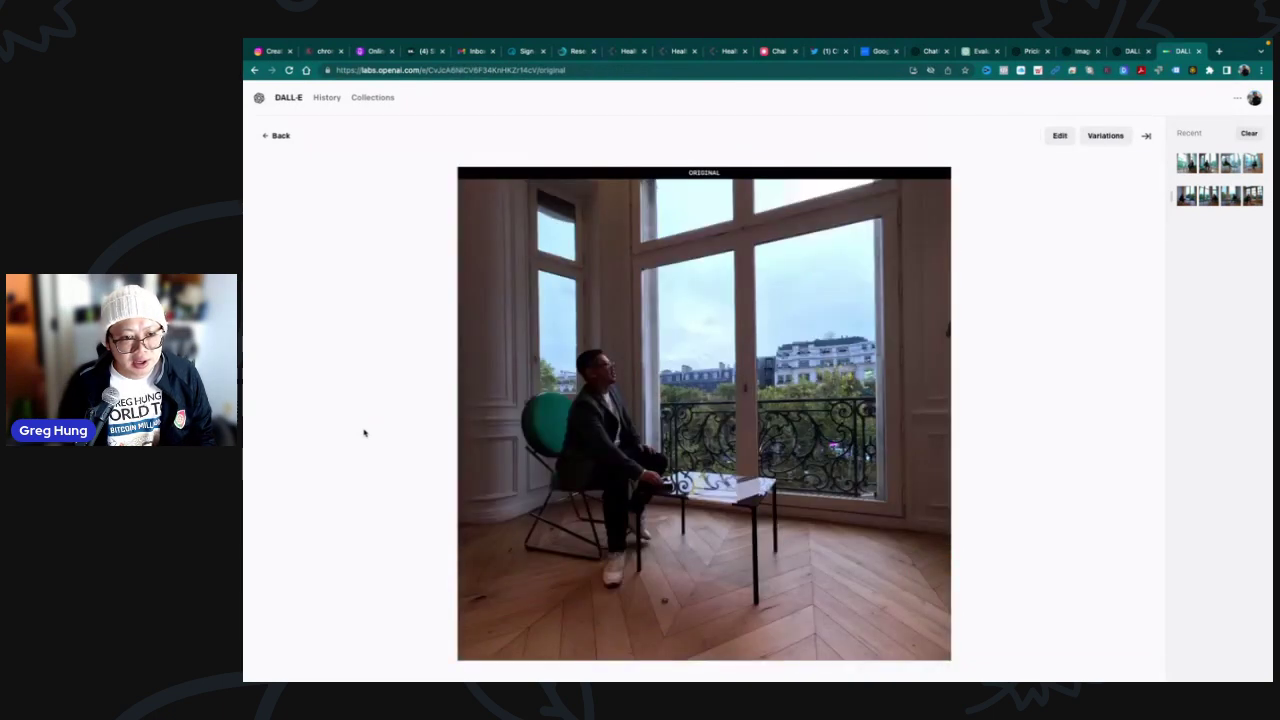
{"action": "key", "text": "Right"}
{"action": "key", "text": "Right"}
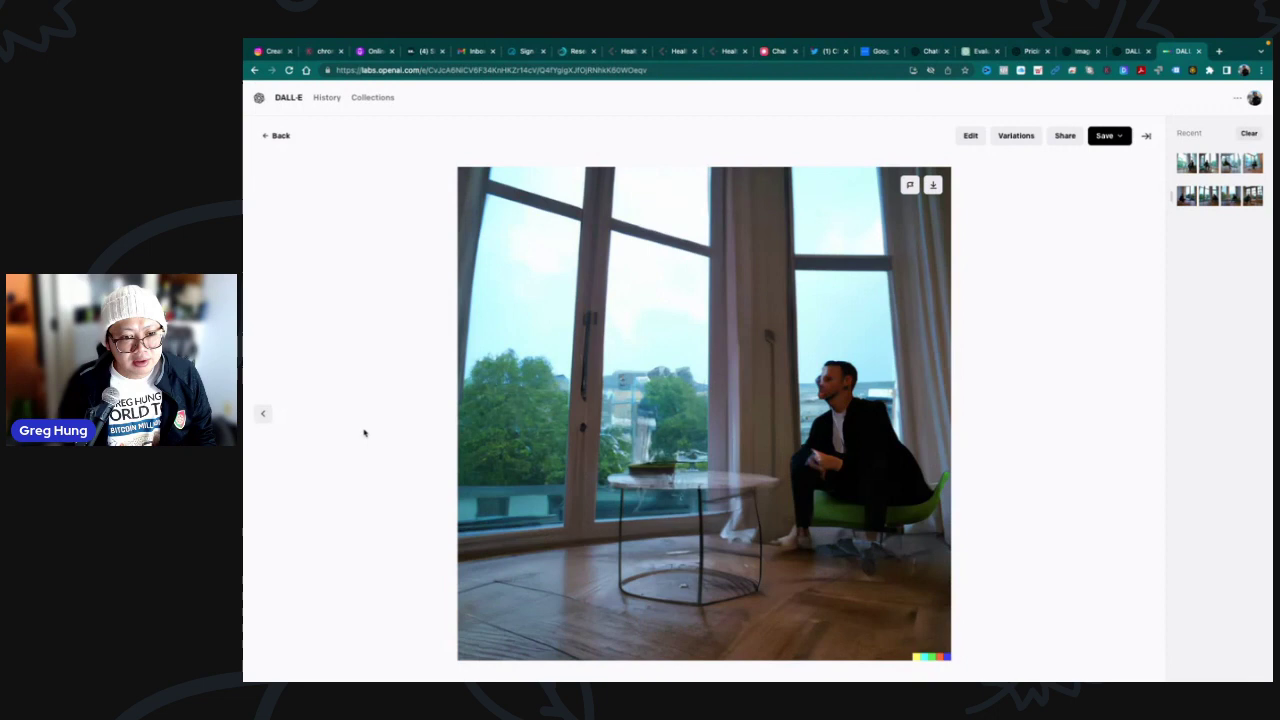
{"action": "key", "text": "Right"}
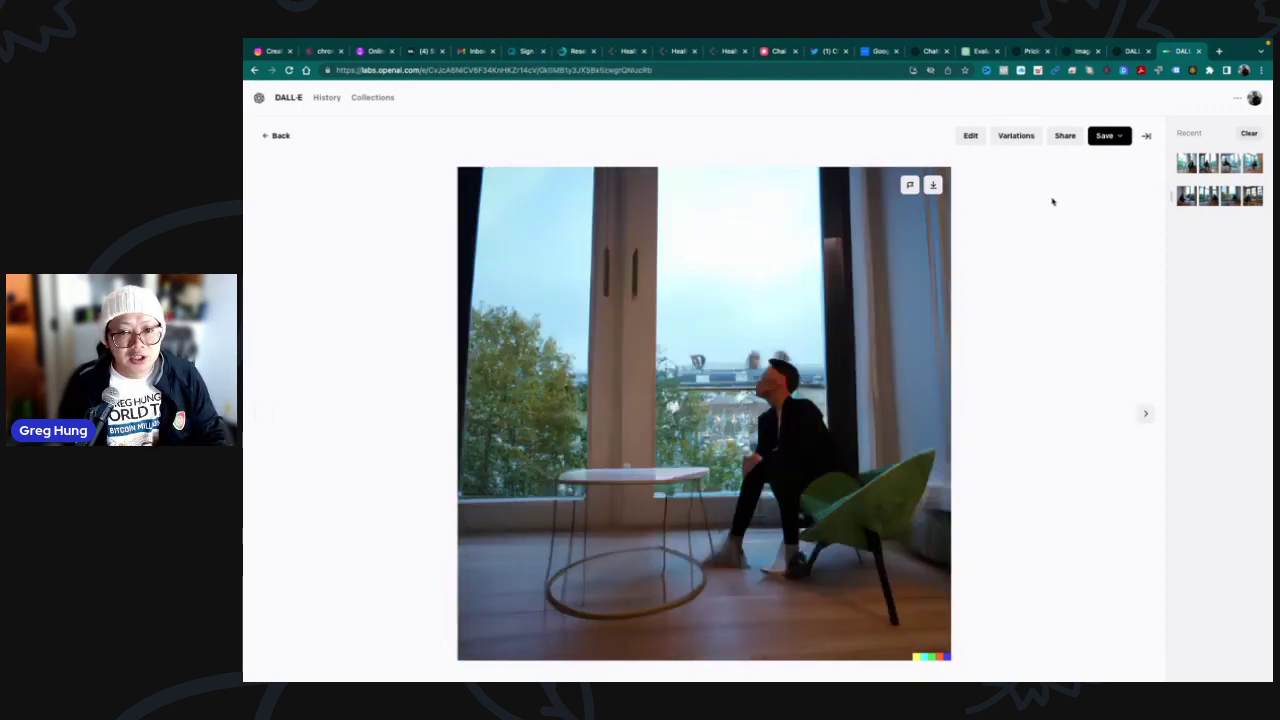
- Return to the first set, step through its variations, and go back to the original-plus-four grid
{"action": "left_click", "coordinate": [1184, 170]}
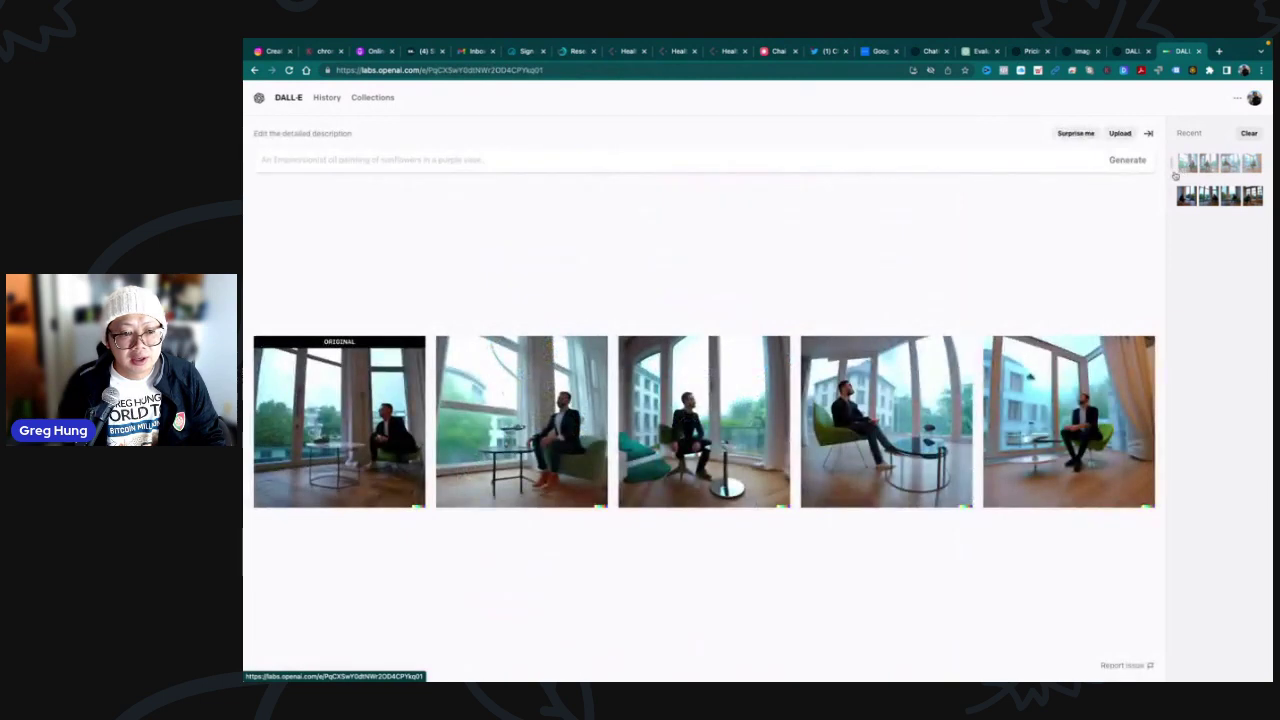
{"action": "left_click", "coordinate": [390, 425]}
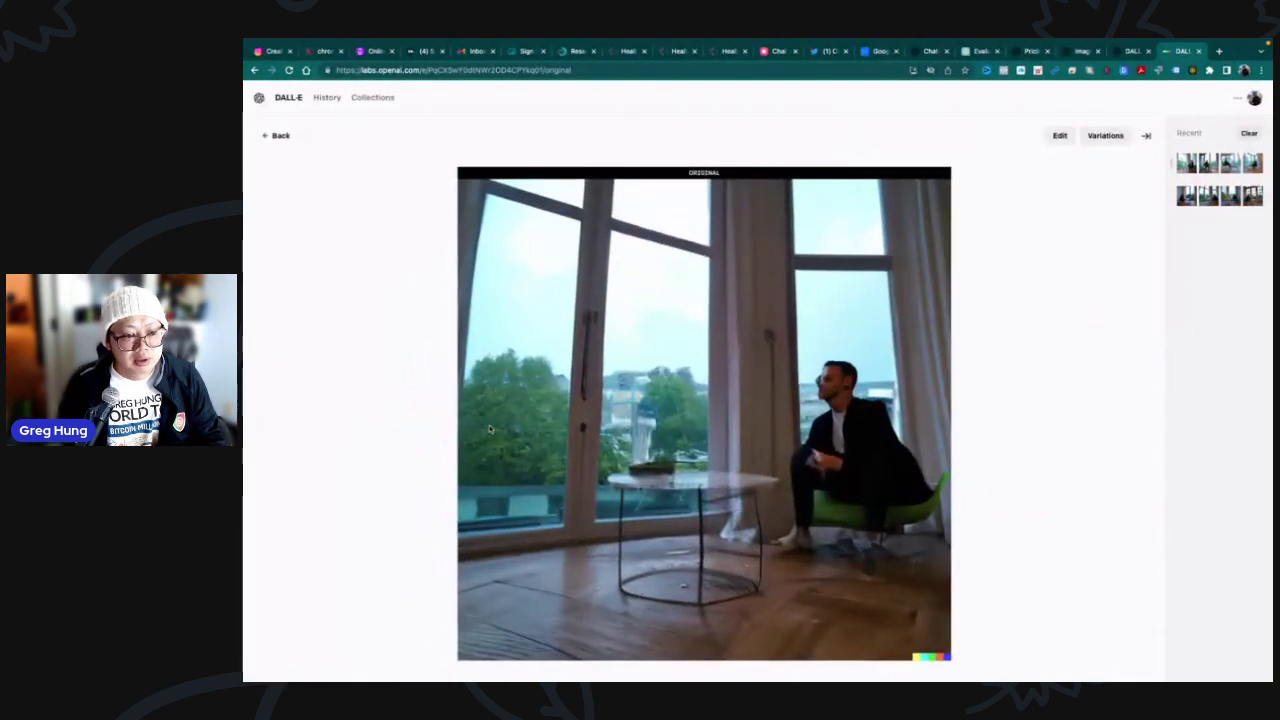
{"action": "key", "text": "Right"}
{"action": "key", "text": "Right"}
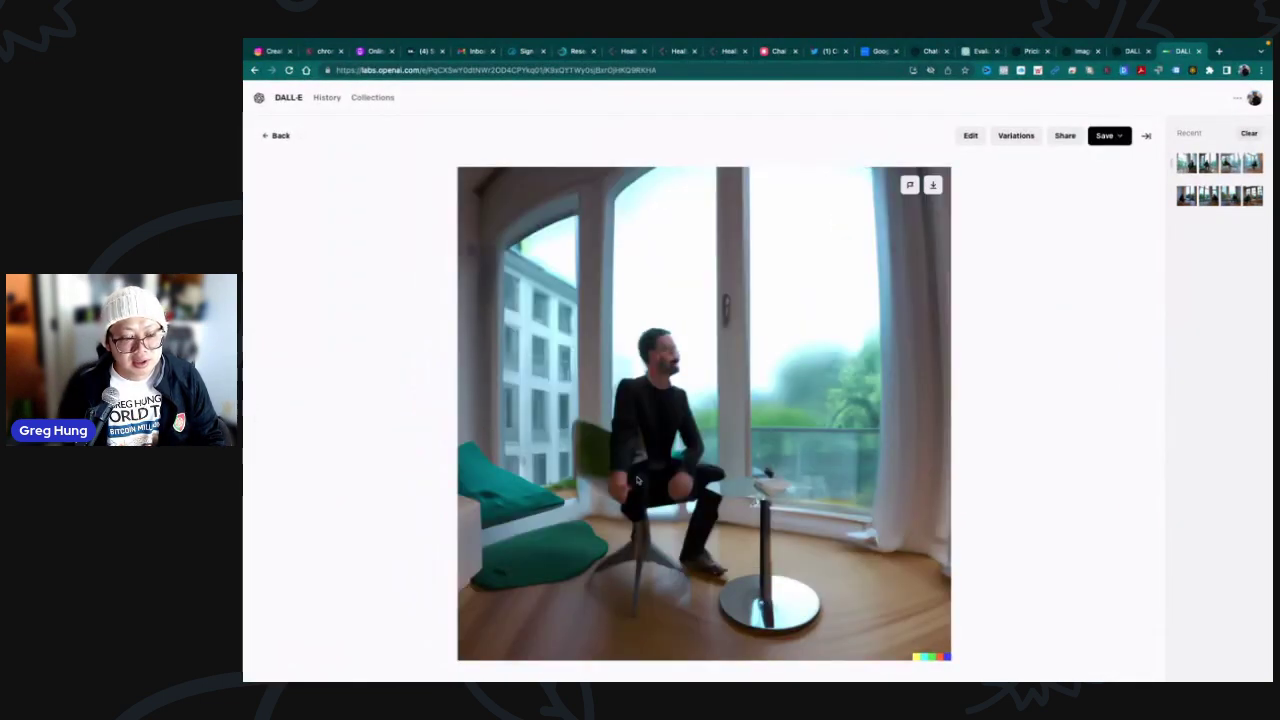
{"action": "key", "text": "Right"}
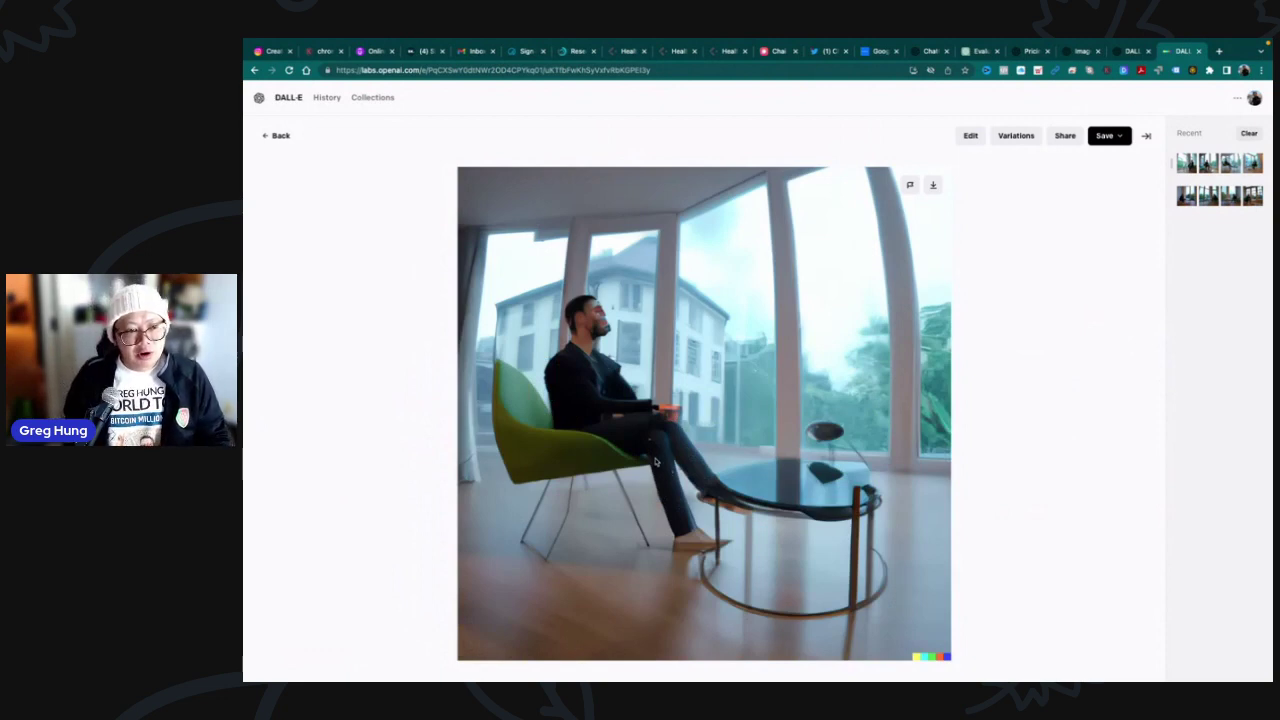
{"action": "key", "text": "Right"}
{"action": "key", "text": "Right"}
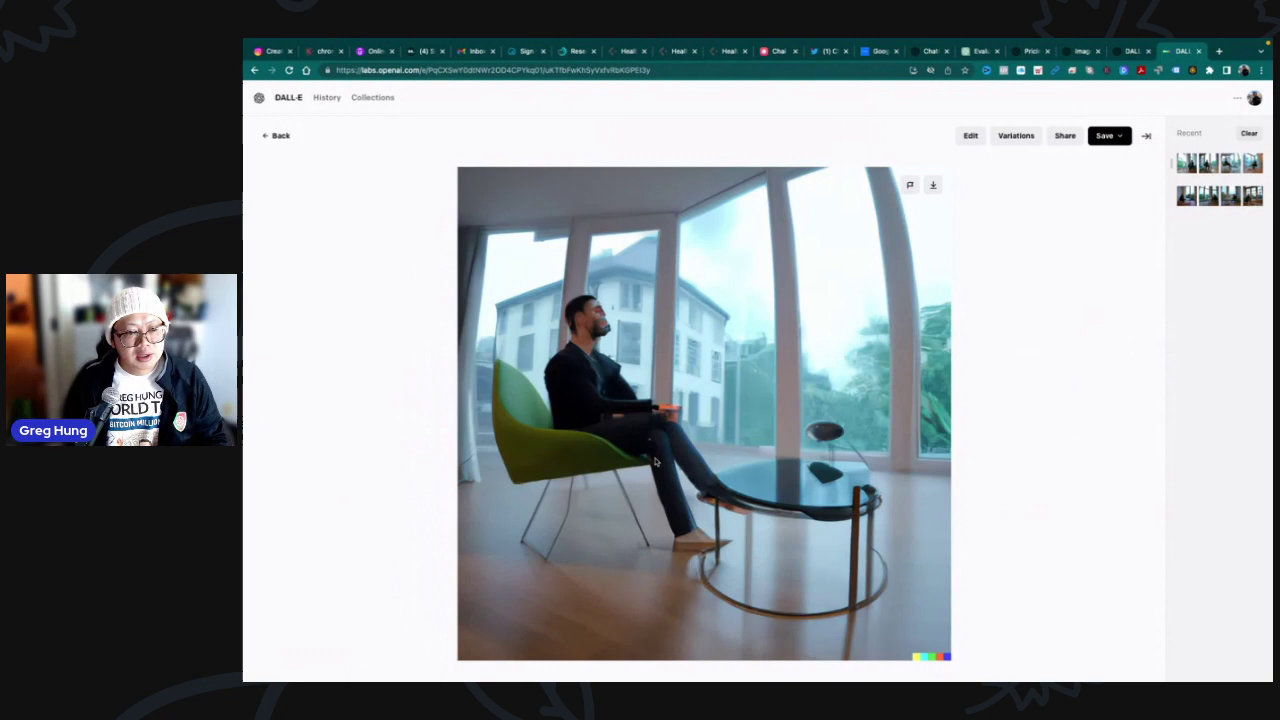
{"action": "key", "text": "Right"}
{"action": "key", "text": "Right"}
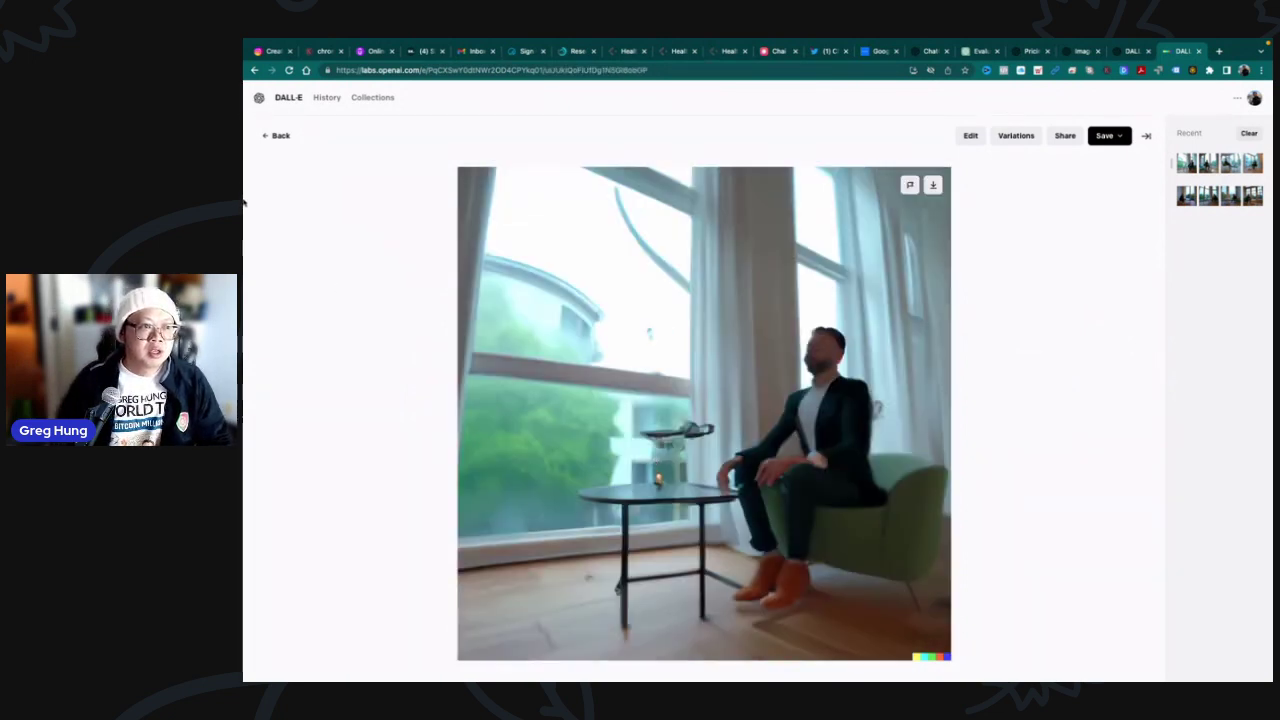
{"action": "left_click", "coordinate": [280, 135]}
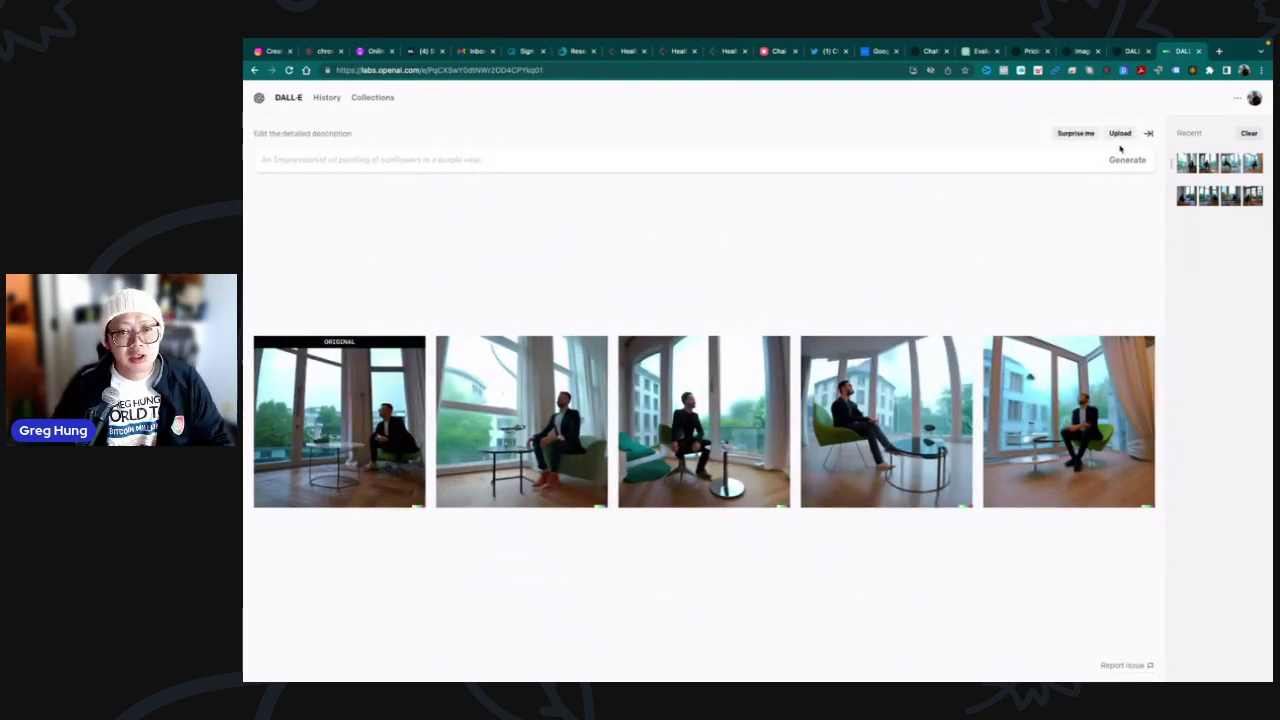
- From the DALL·E start page, generate four images for the prompt 'spaceship'
{"action": "left_click", "coordinate": [289, 98]}
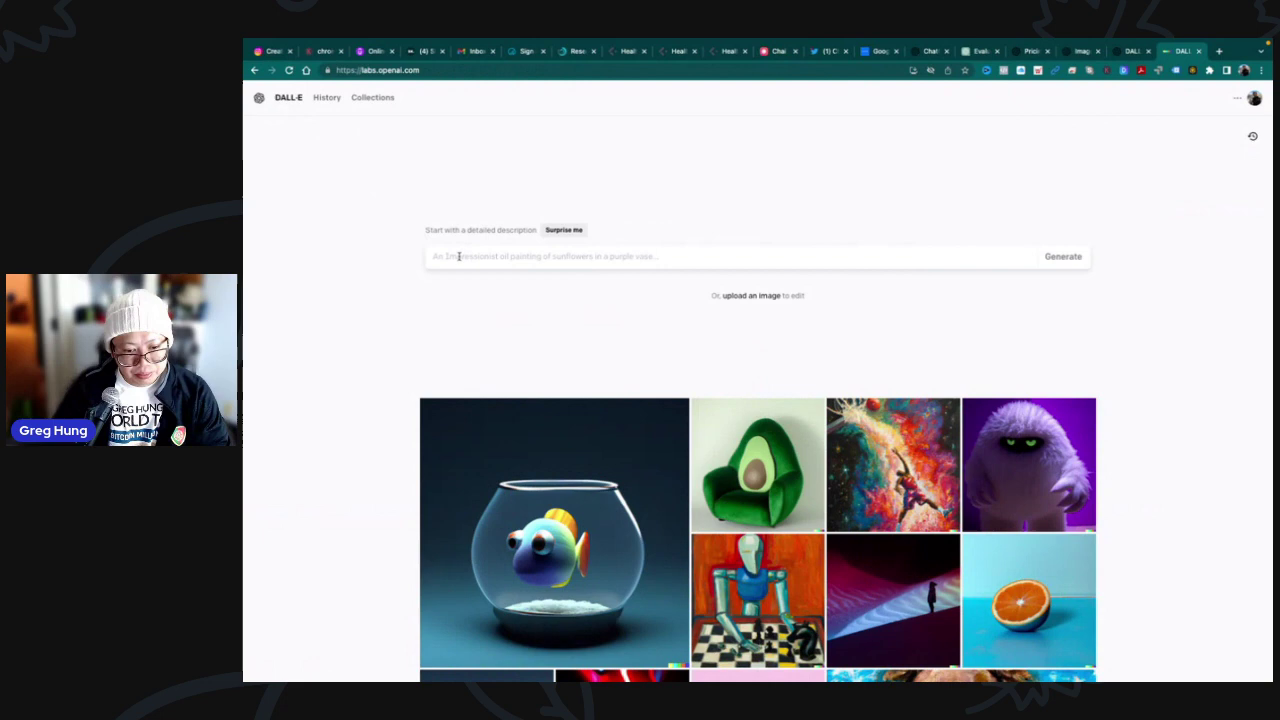
{"action": "type", "text": "spaceship"}
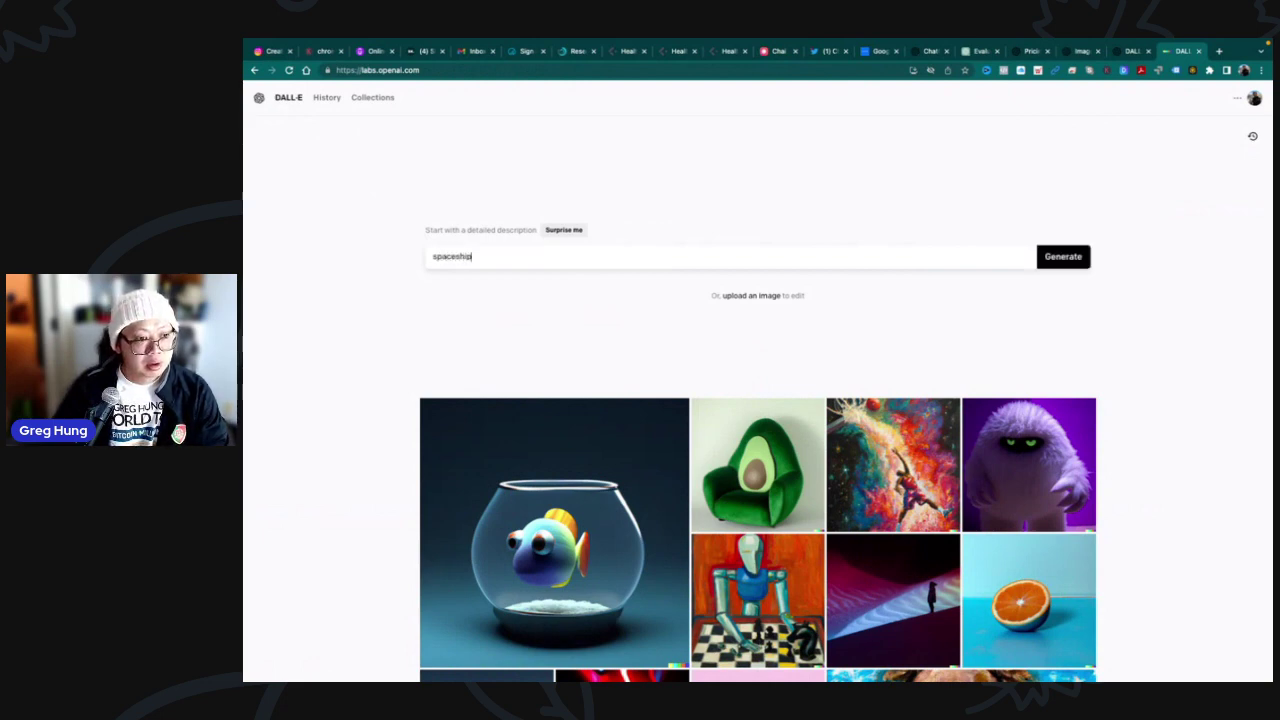
{"action": "key", "text": "Return"}
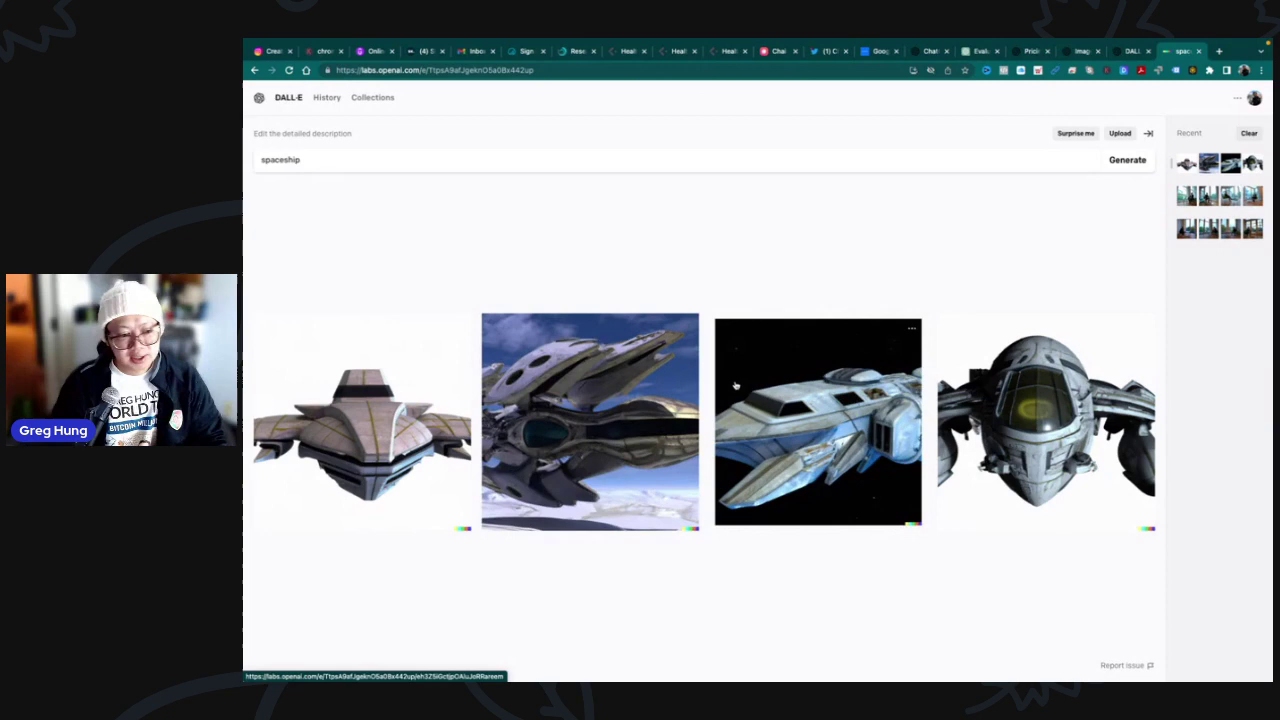
- Step through the spaceship images at full size, including the black-space and sky versions, then return to the grid
{"action": "left_click", "coordinate": [780, 396]}
{"action": "key", "text": "Right"}
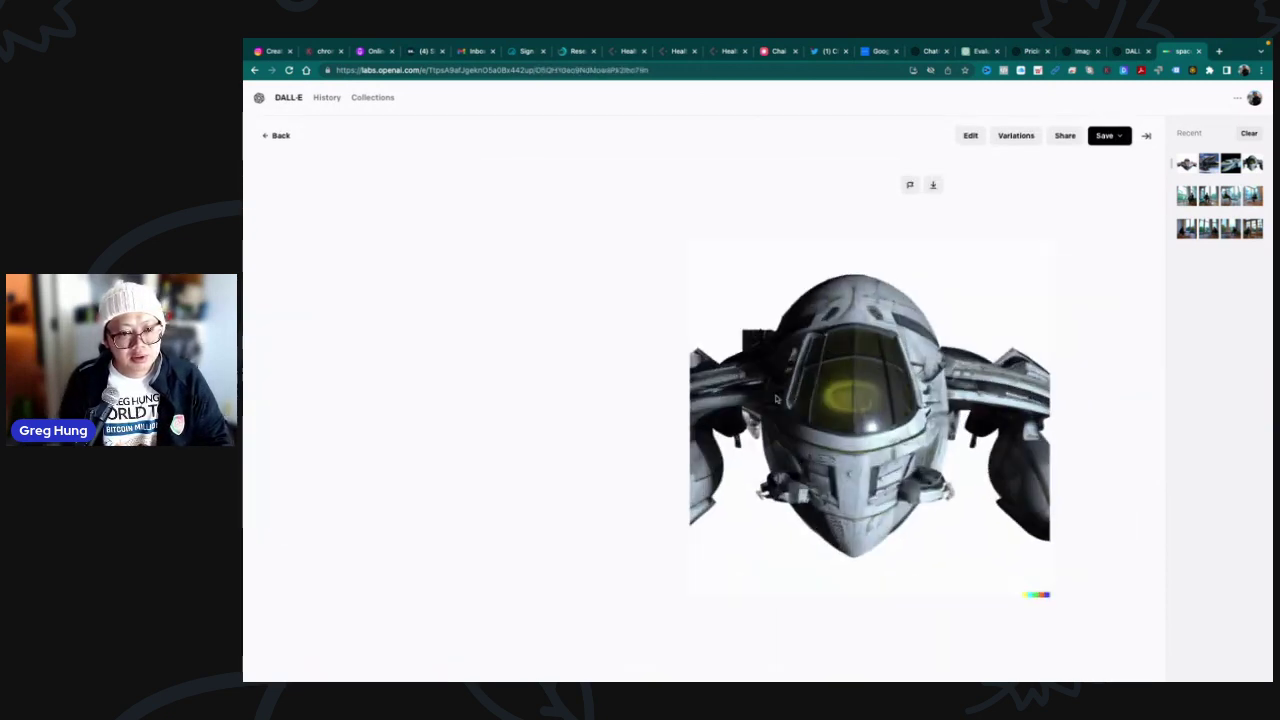
{"action": "key", "text": "Left"}
{"action": "key", "text": "Left"}
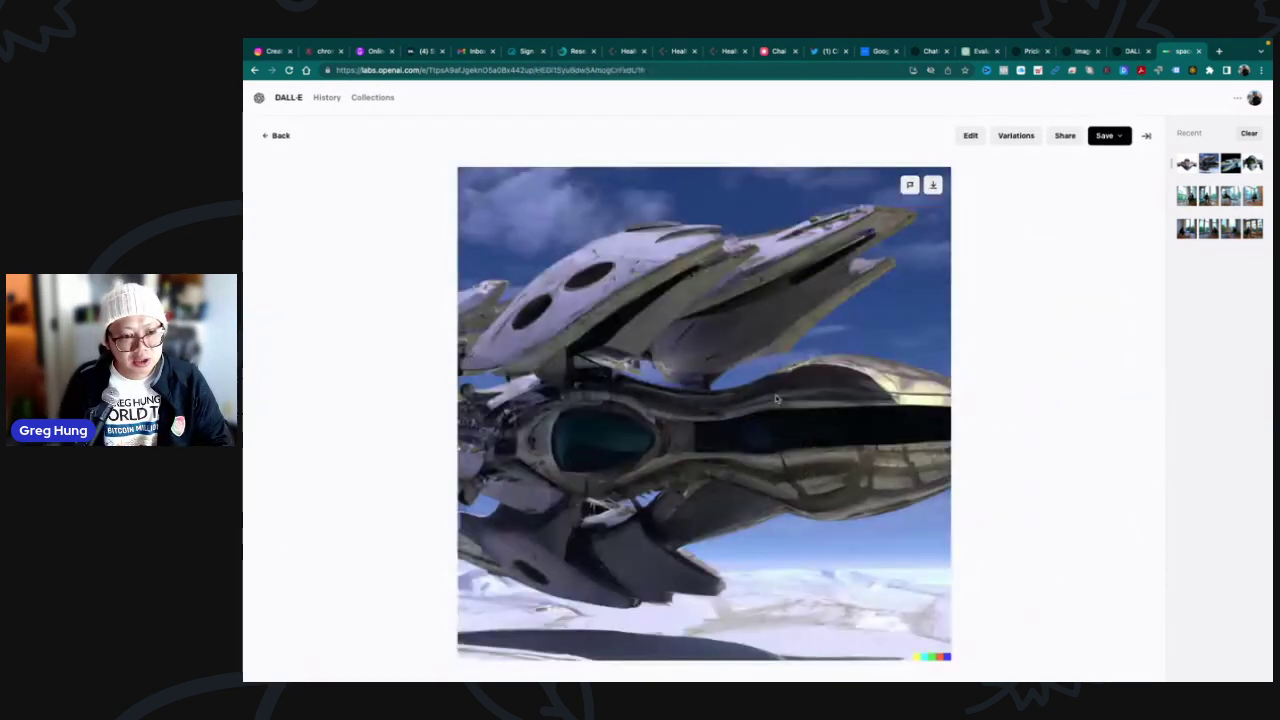
{"action": "key", "text": "Right"}
{"action": "key", "text": "Right"}
{"action": "key", "text": "Left"}
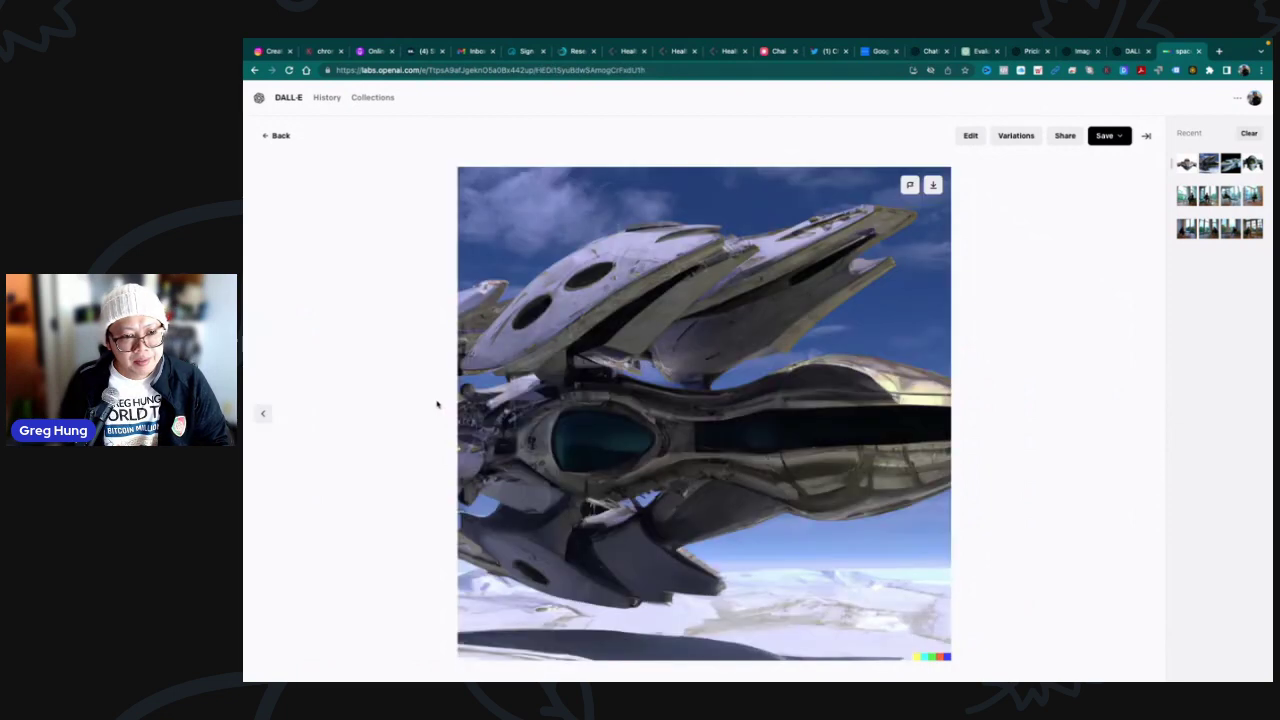
{"action": "key", "text": "Right"}
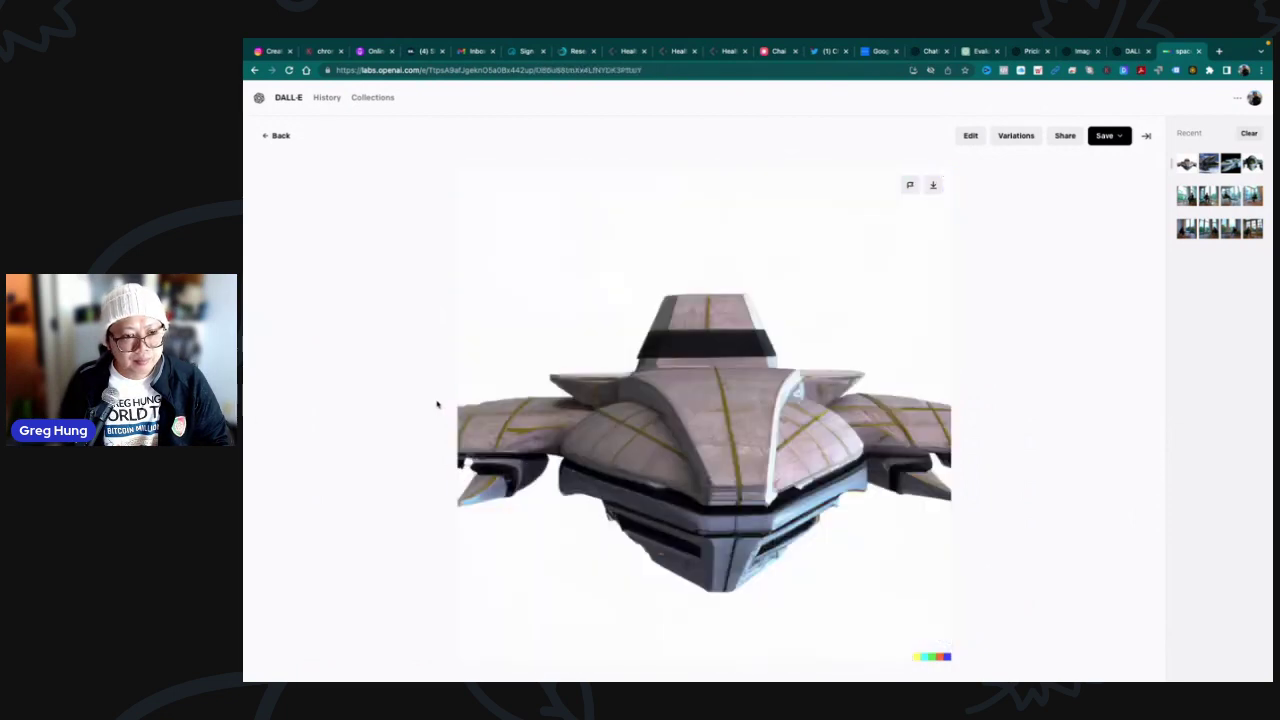
{"action": "key", "text": "Right"}
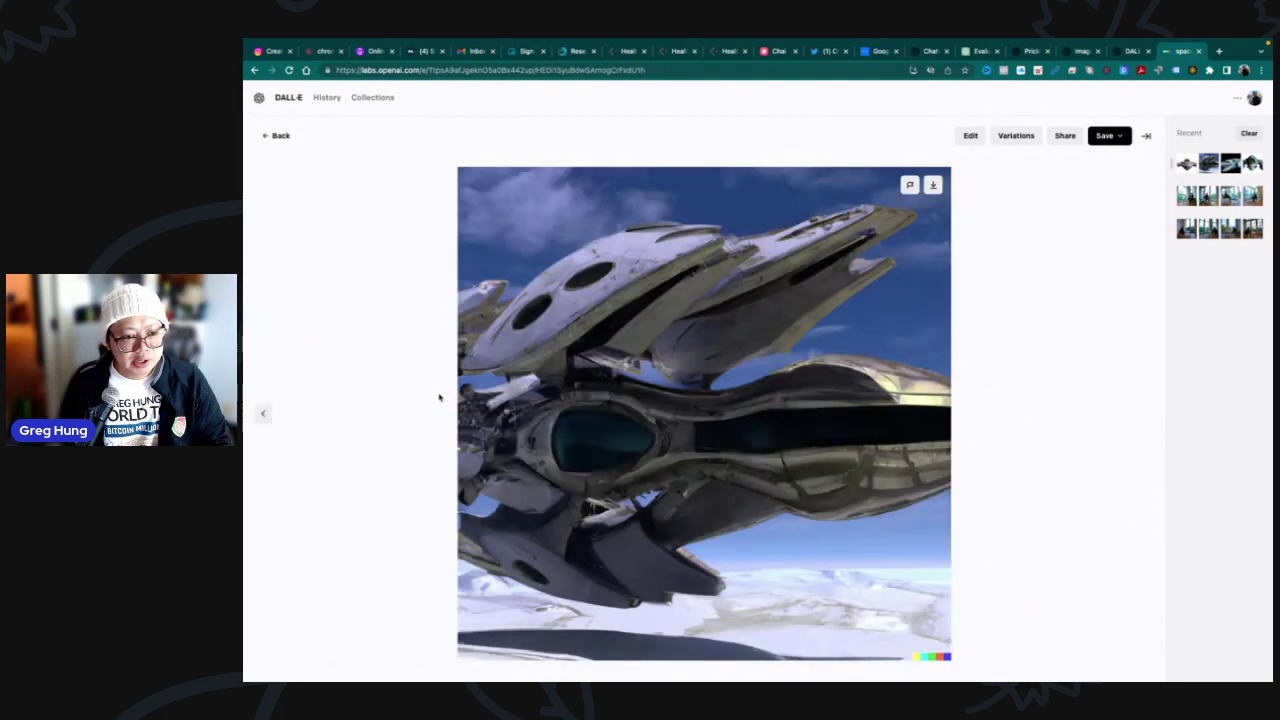
{"action": "left_click", "coordinate": [275, 136]}
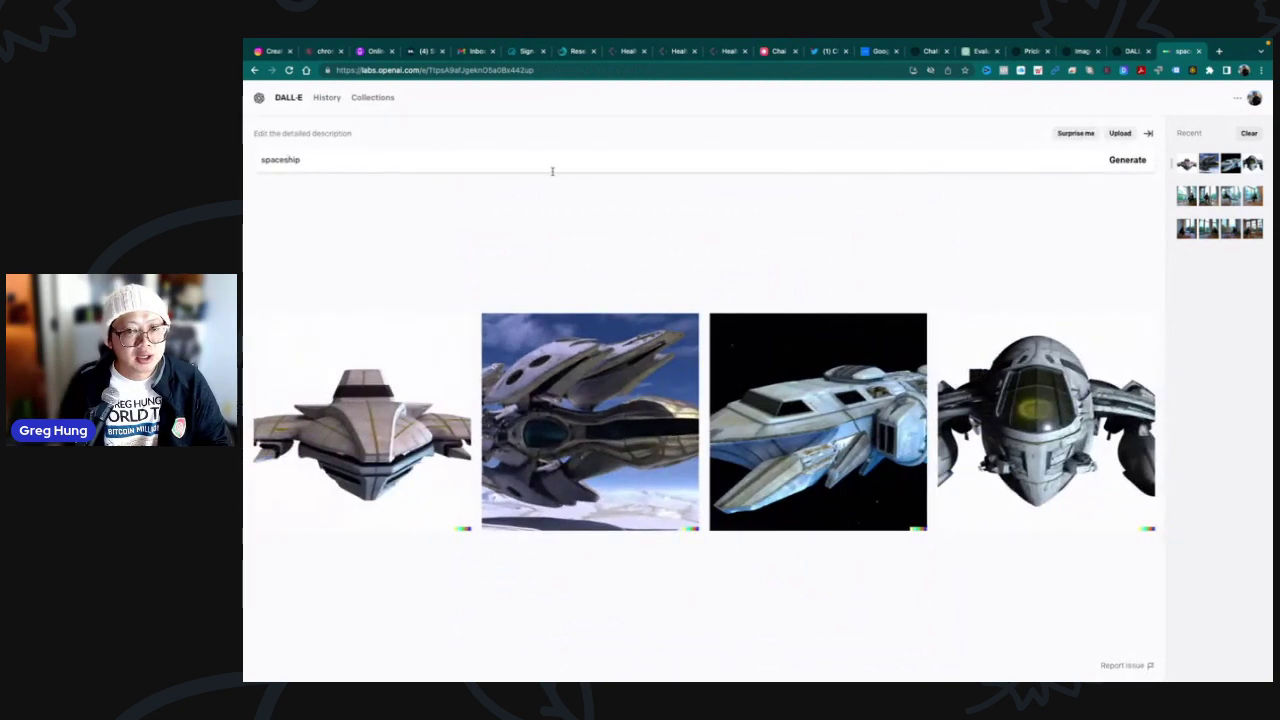
- Replace the prompt with 'handsome asian man', generate four images, and select the word 'asian'
{"action": "left_click", "coordinate": [849, 165]}
{"action": "key", "text": "ctrl+a"}
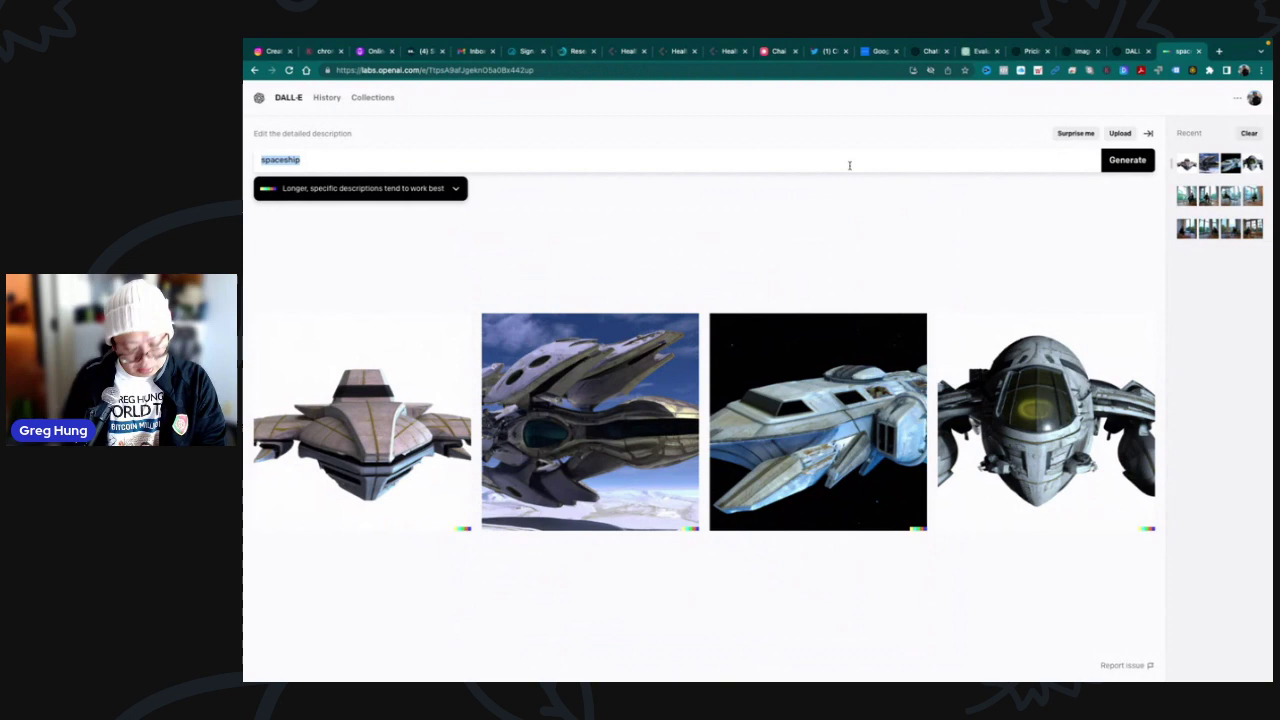
{"action": "type", "text": "han"}
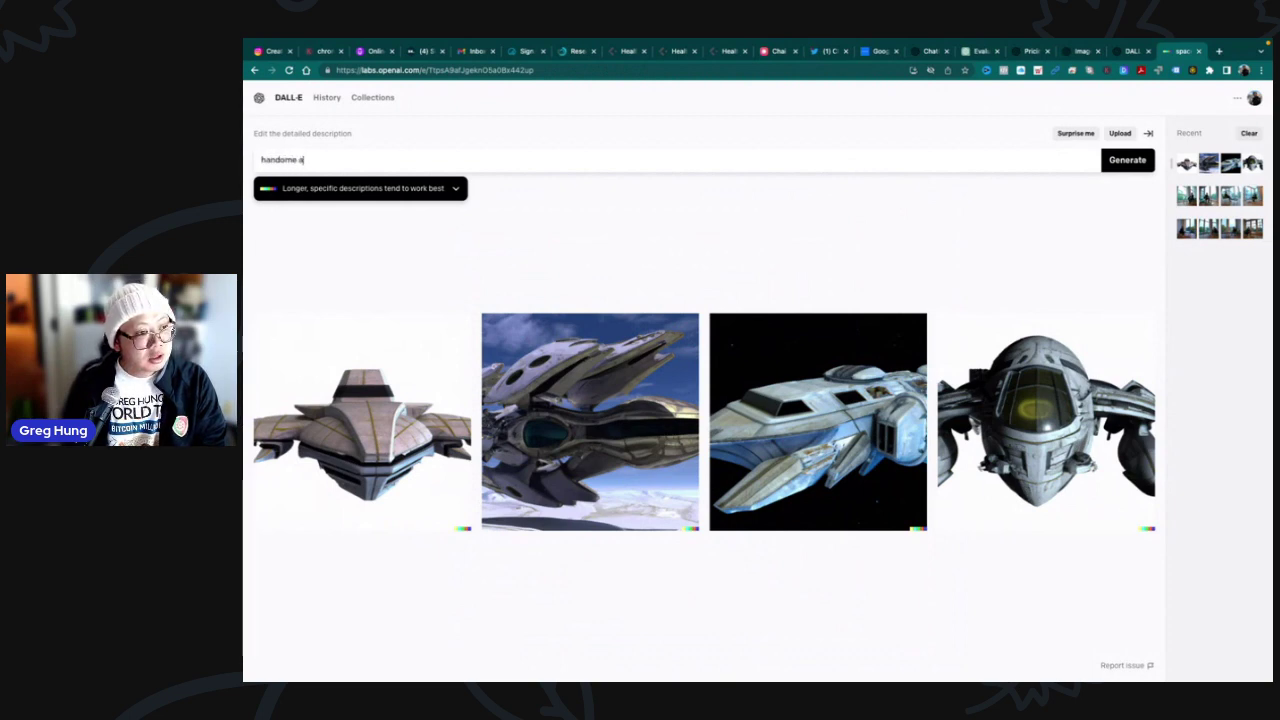
{"action": "type", "text": "d"}
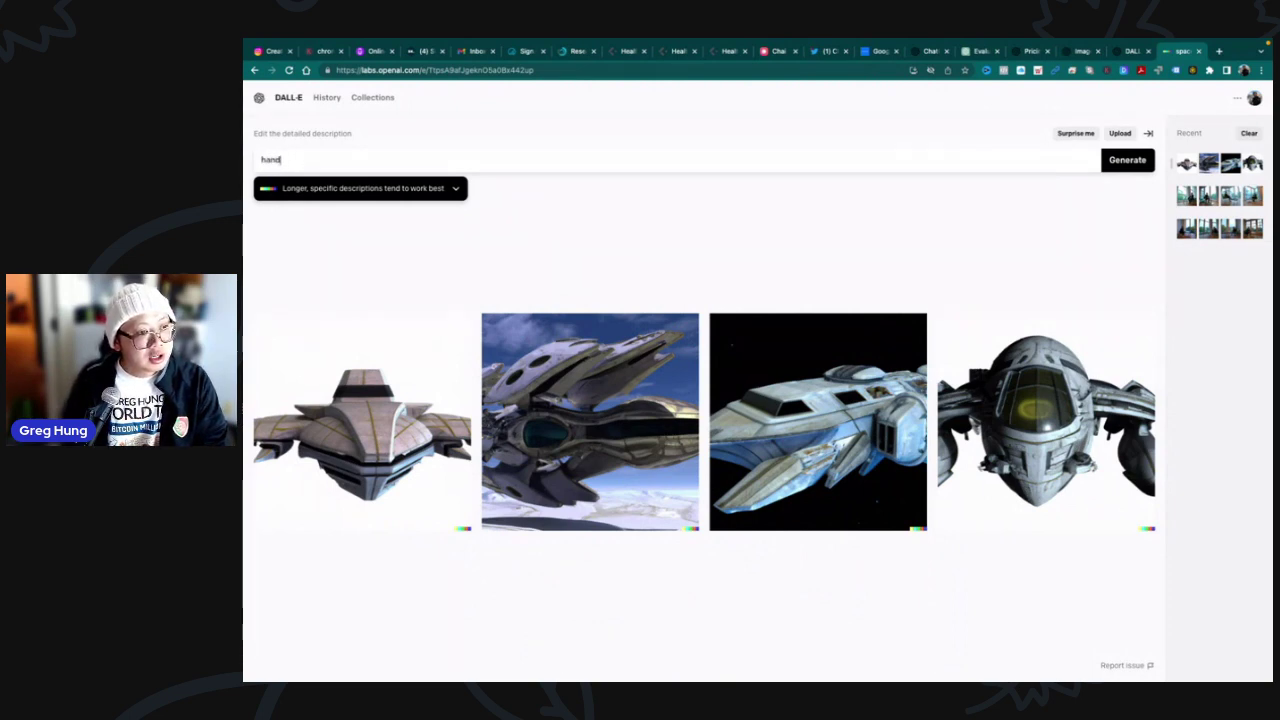
{"action": "type", "text": "some"}
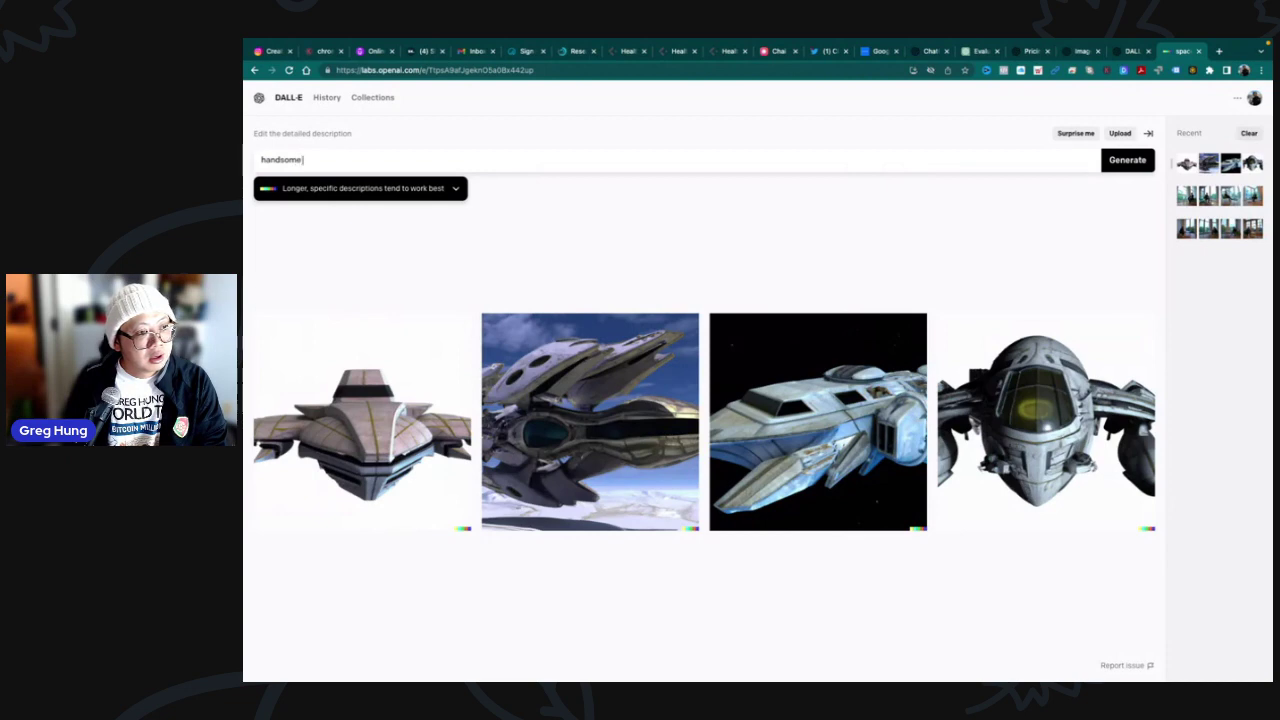
{"action": "type", "text": " asian man"}
{"action": "key", "text": "Return"}
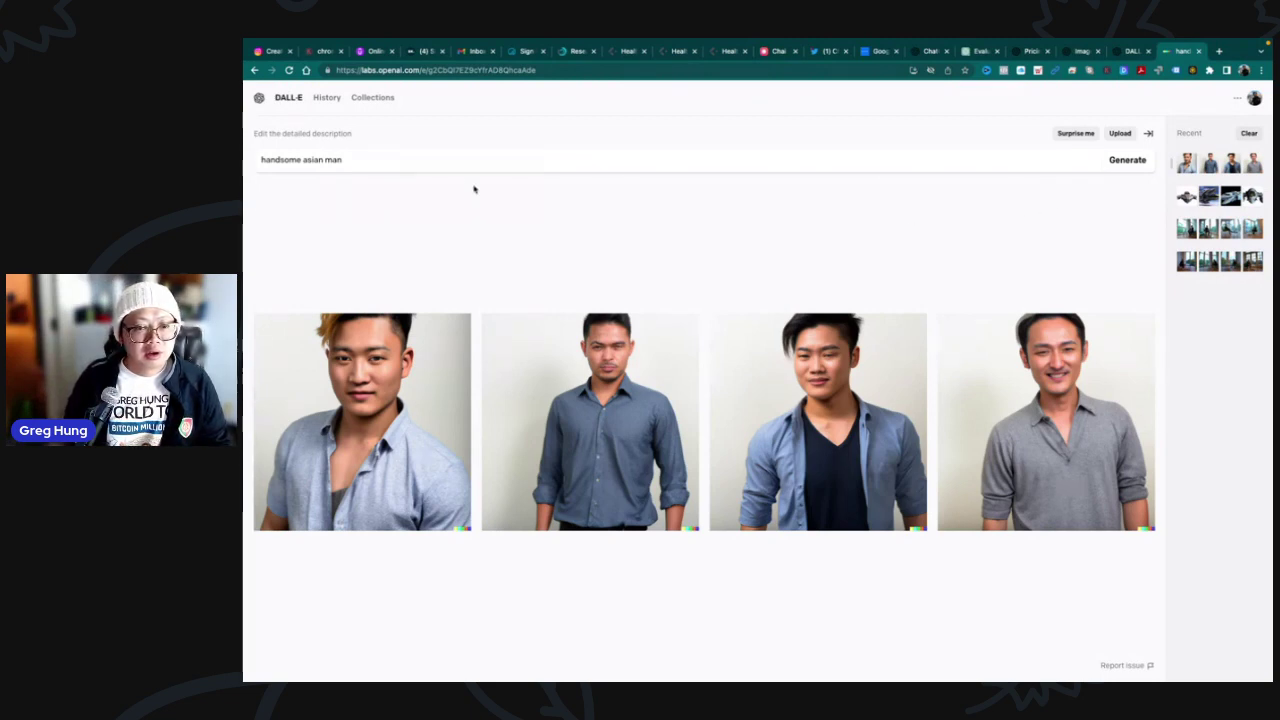
{"action": "double_click", "coordinate": [310, 159]}
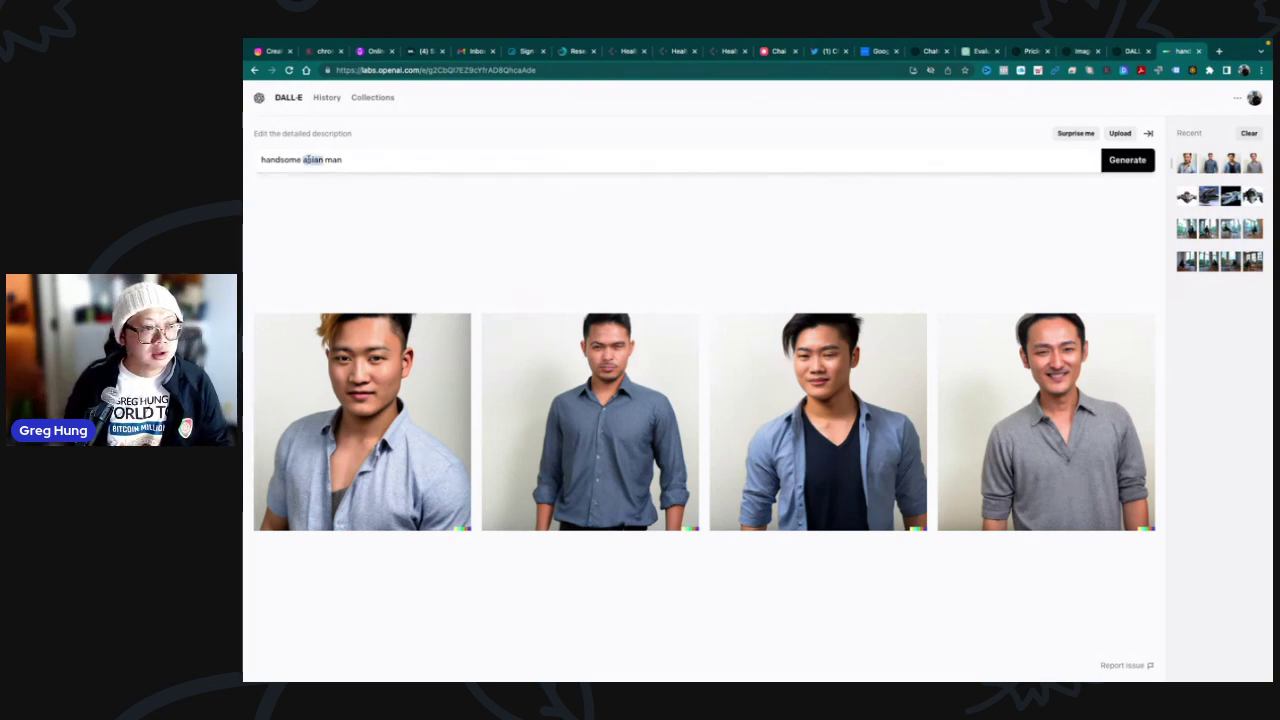
- Delete 'asian' to regenerate as 'handsome man', then select the whole prompt for replacement
{"action": "key", "text": "BackSpace"}
{"action": "key", "text": "Return"}
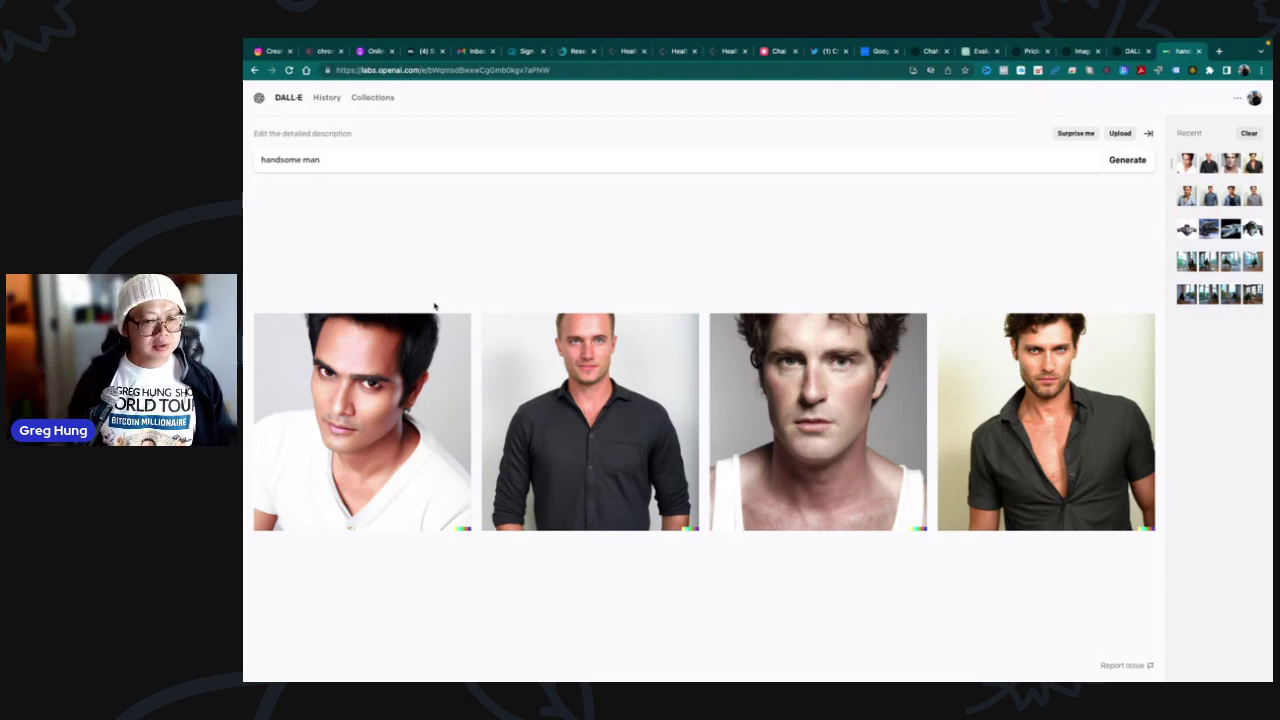
{"action": "scroll", "coordinate": [434, 306], "scroll_direction": "down", "scroll_amount": 1}
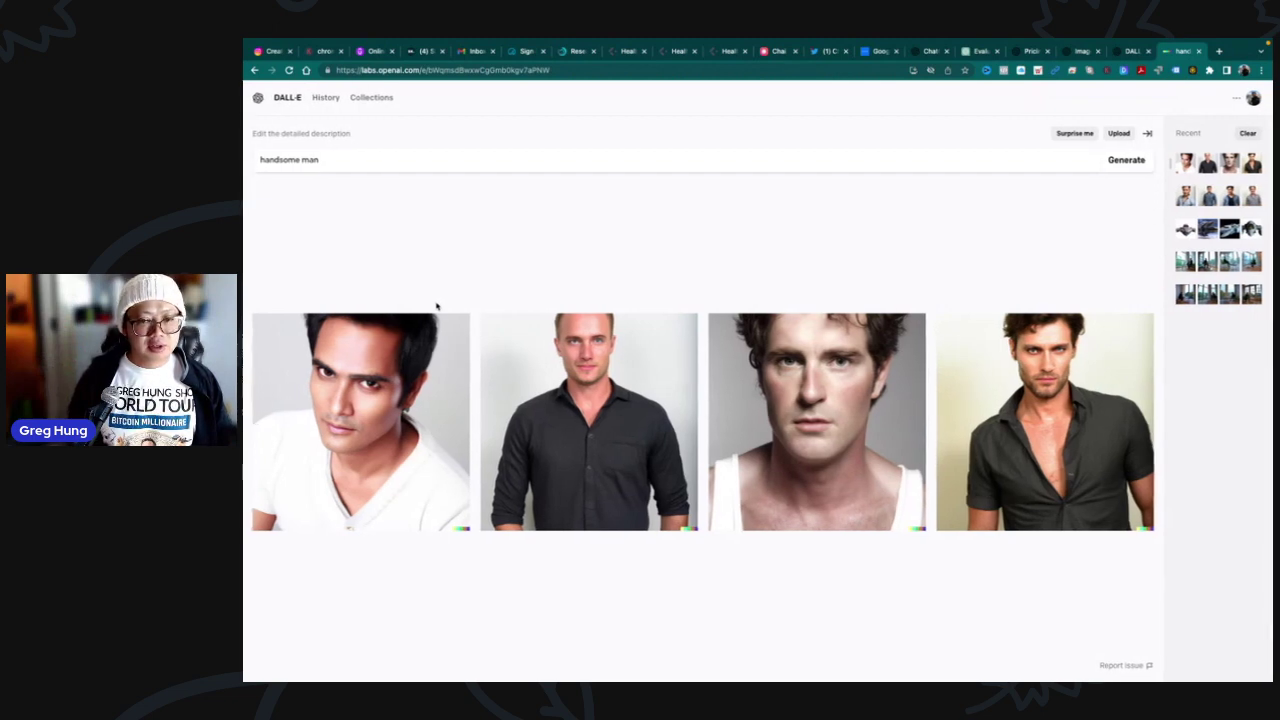
{"action": "left_click", "coordinate": [354, 160]}
{"action": "key", "text": "ctrl+a"}
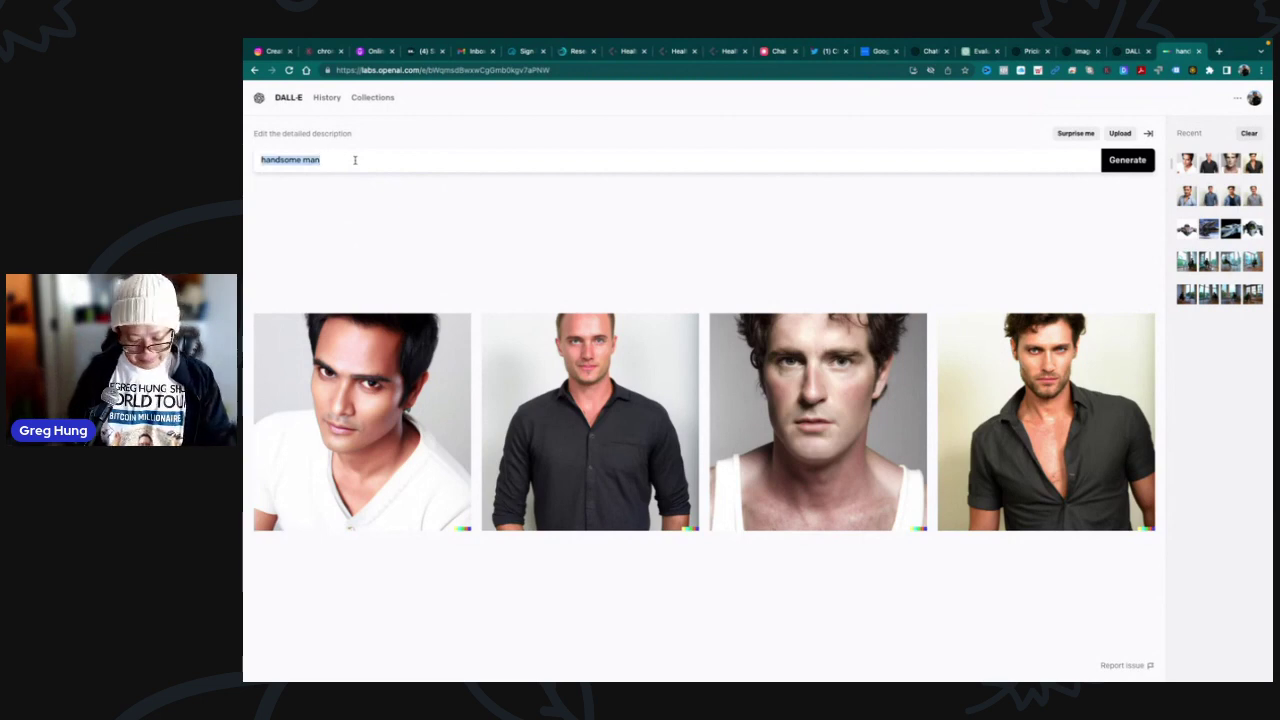
- Enter 'pretty woman' as the prompt and generate four portraits of women
{"action": "type", "text": "pretty woman"}
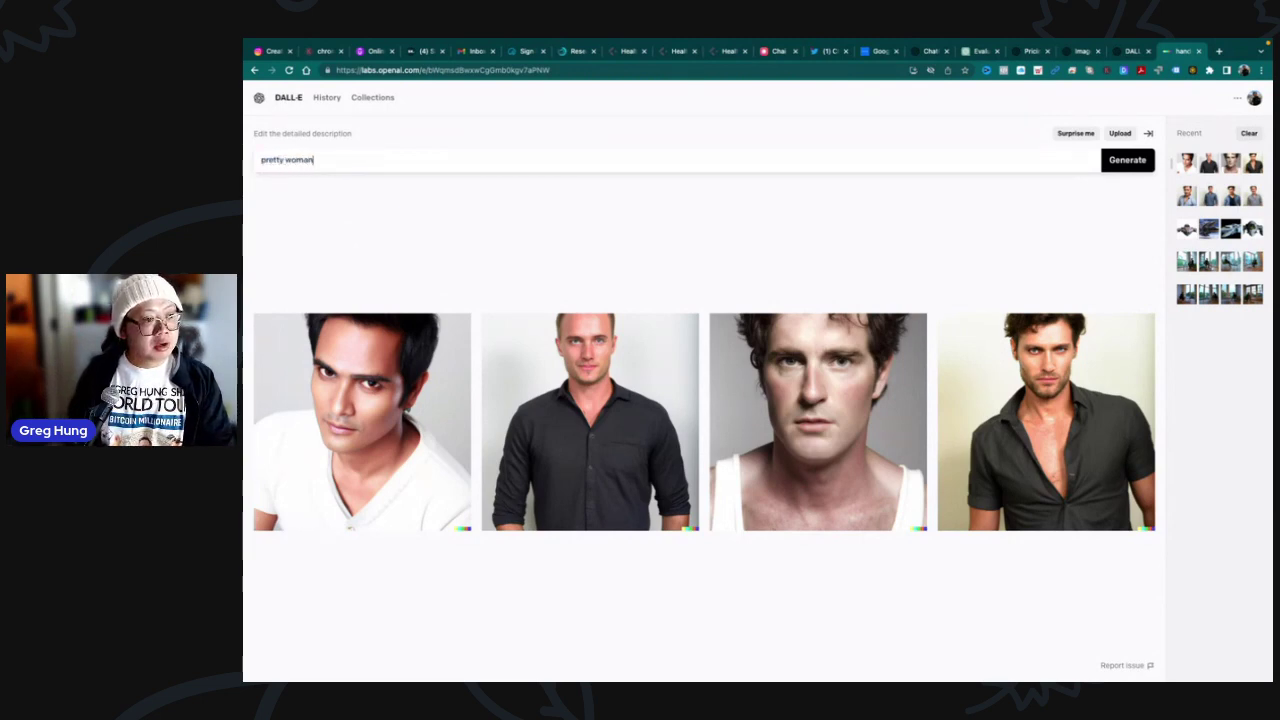
{"action": "key", "text": "Return"}
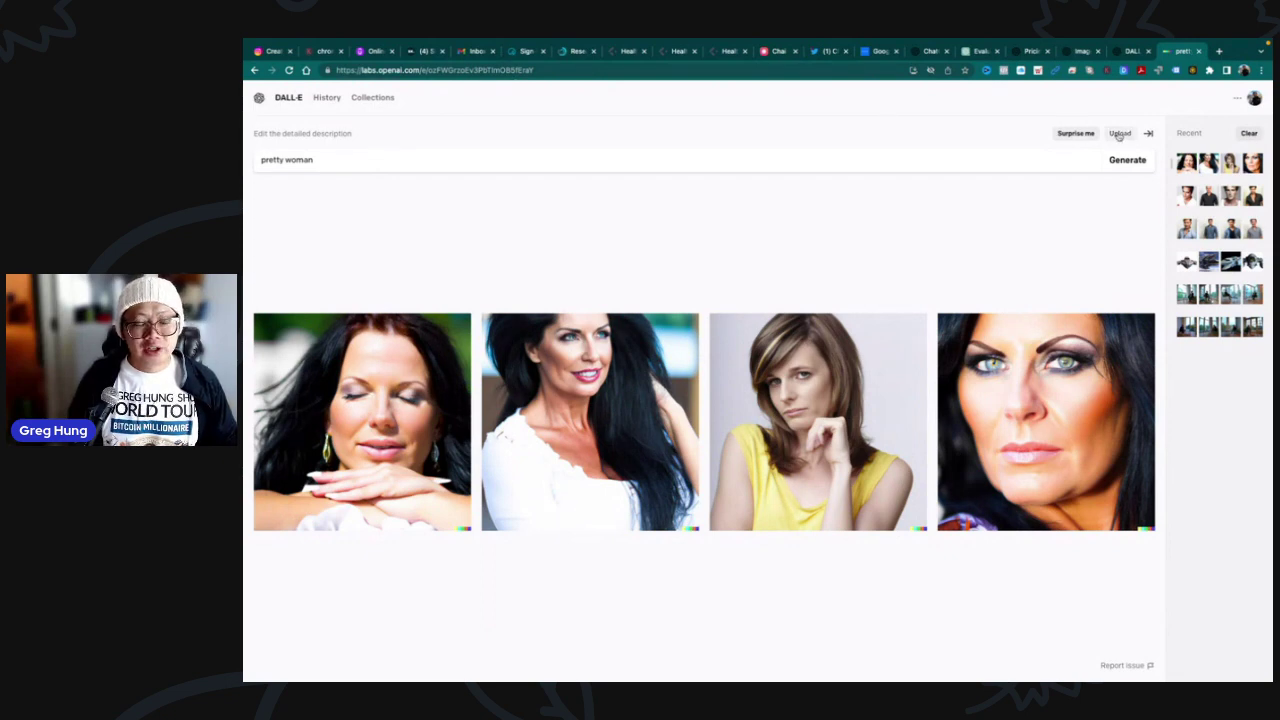
- Upload beach walk.jpg, crop it square, and generate four variations of it
{"action": "left_click", "coordinate": [1082, 148]}
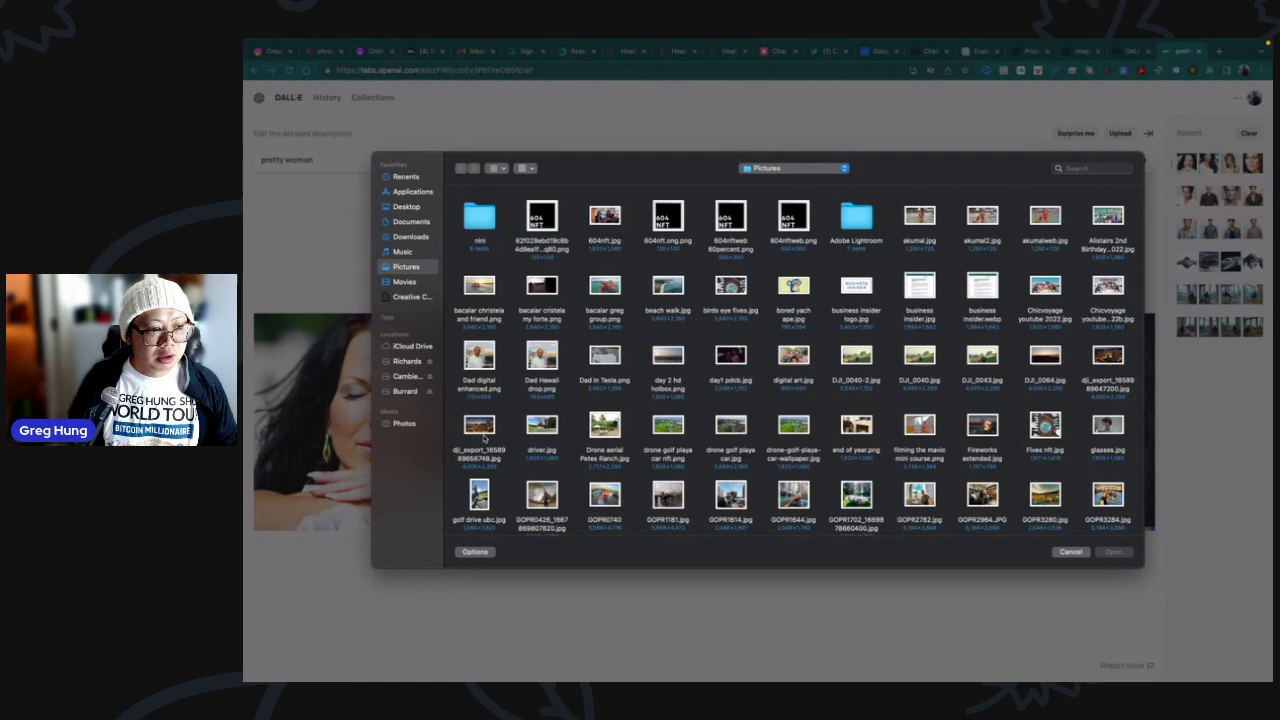
{"action": "left_click", "coordinate": [675, 285]}
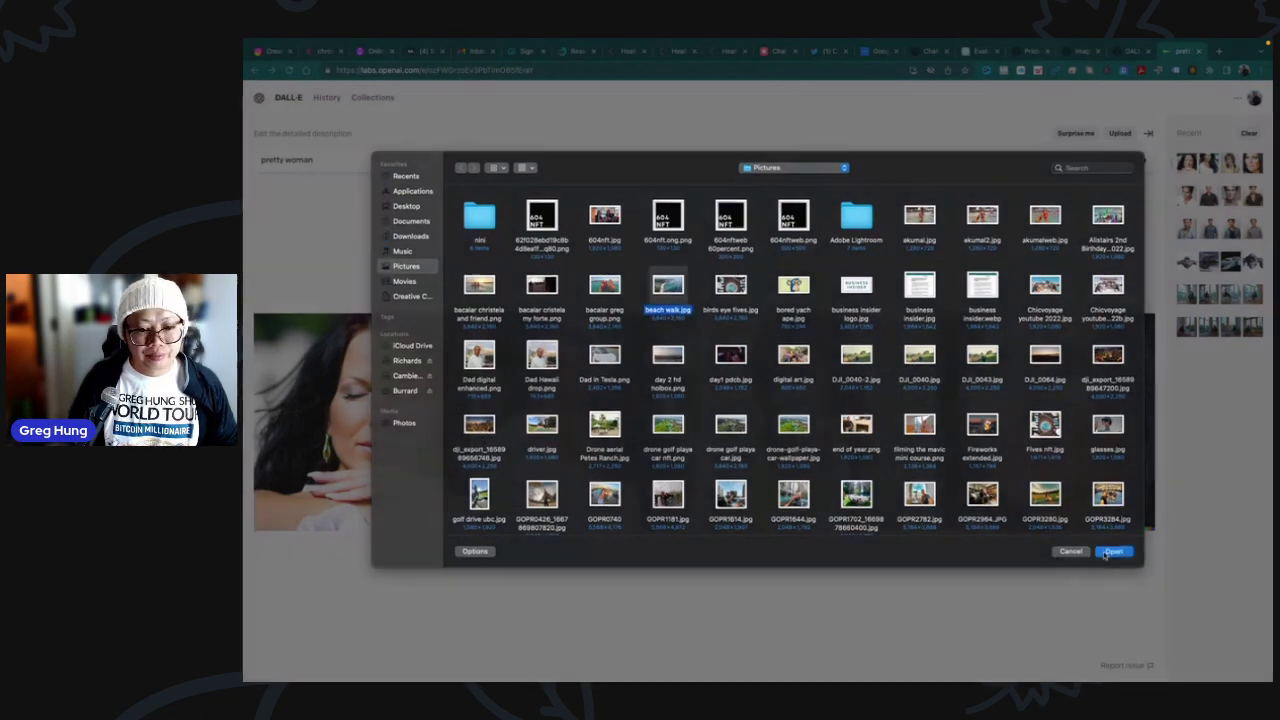
{"action": "left_click", "coordinate": [1106, 552]}
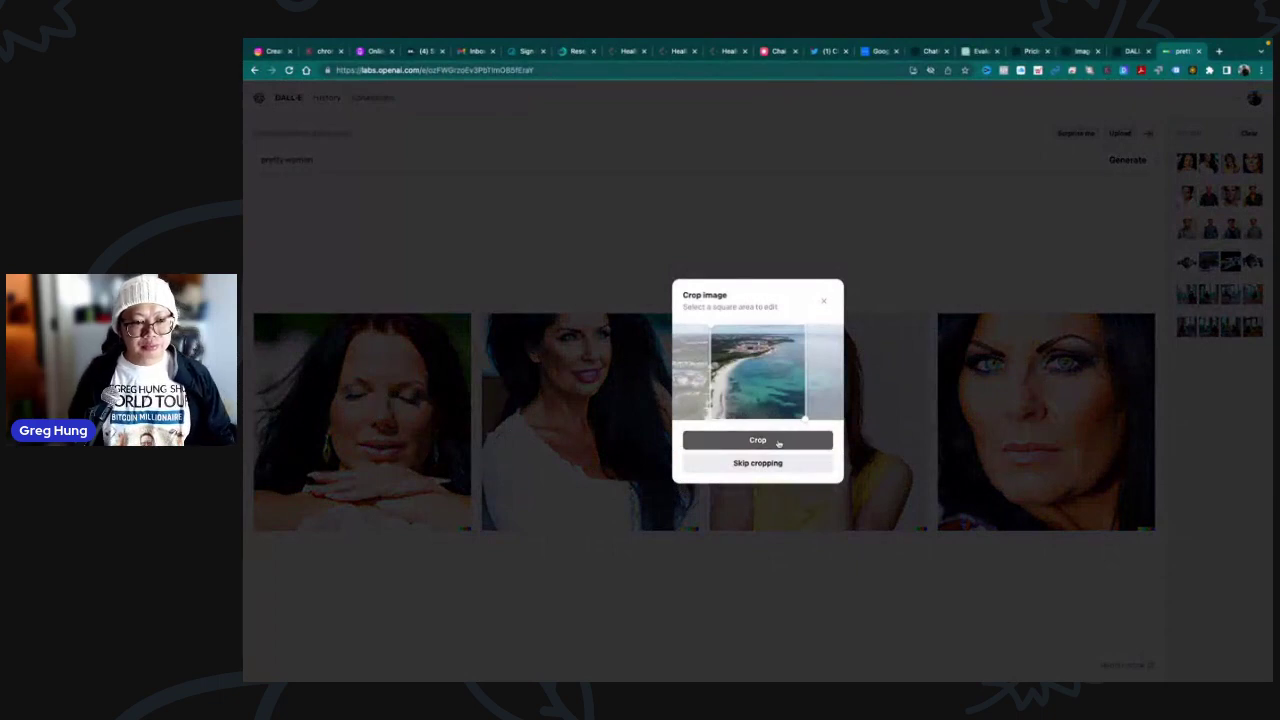
{"action": "left_click_drag", "start_coordinate": [733, 390], "coordinate": [720, 390]}
{"action": "left_click", "coordinate": [733, 440]}
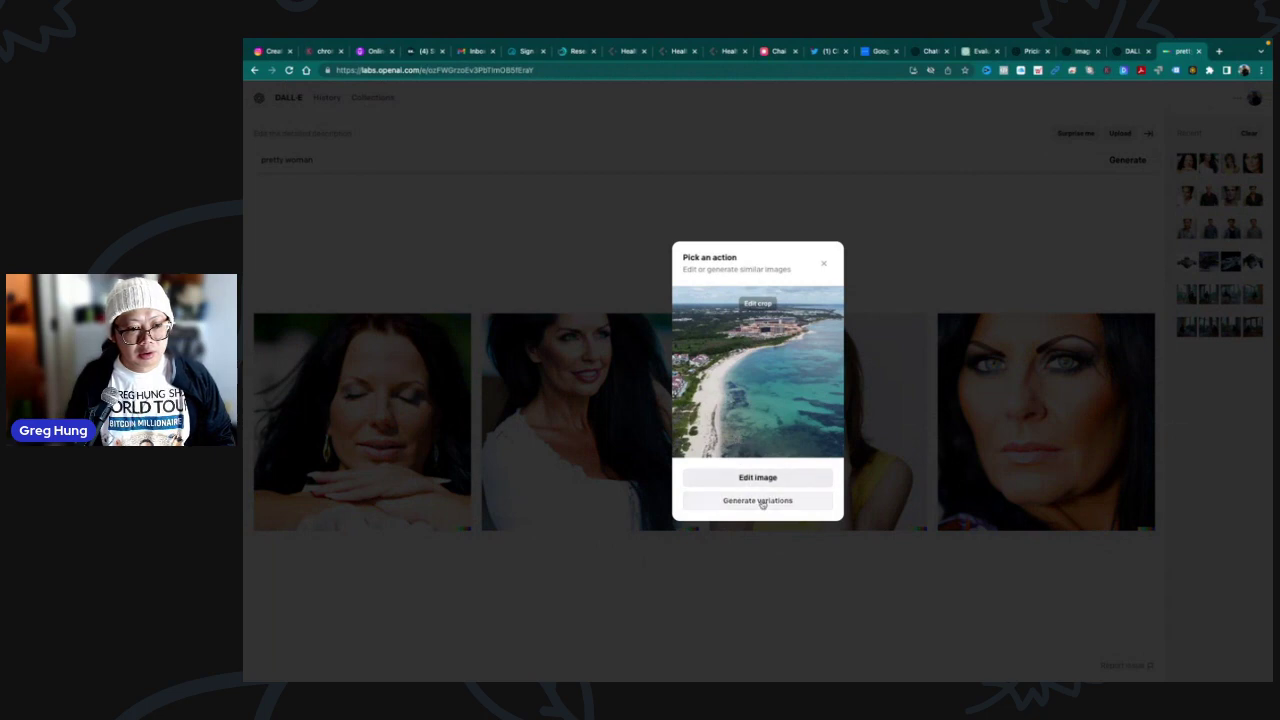
{"action": "left_click", "coordinate": [740, 500]}
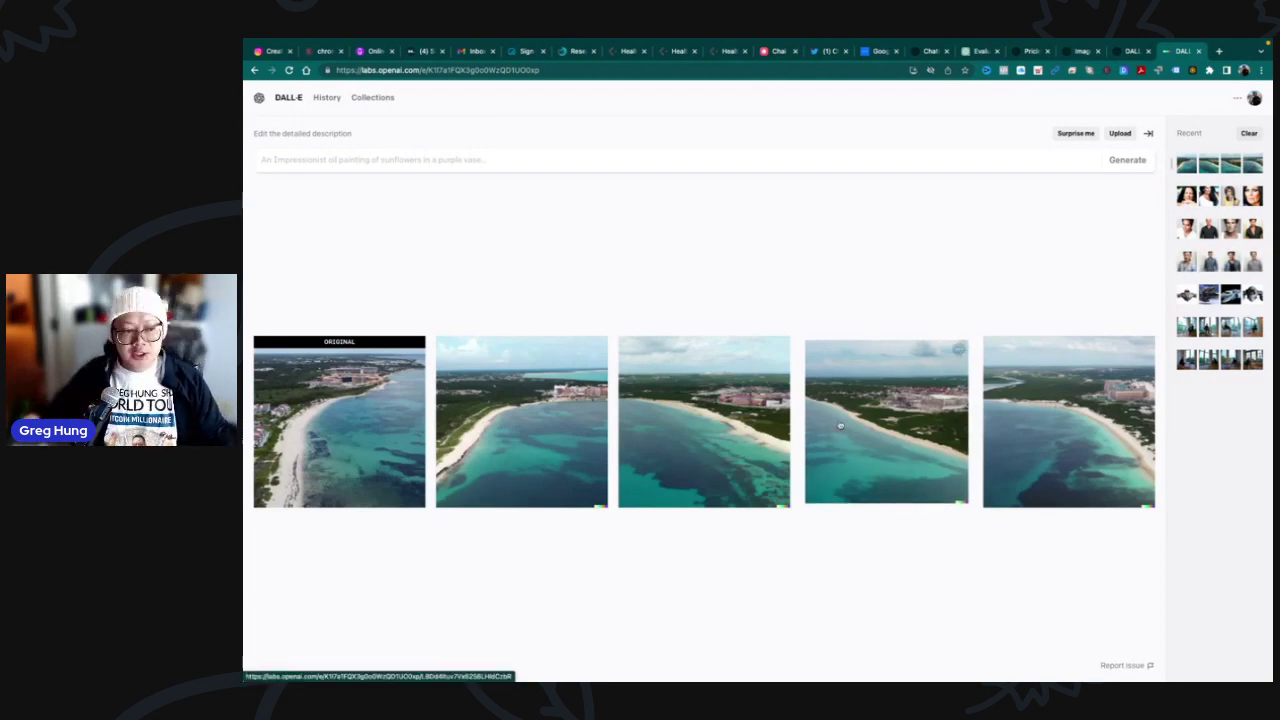
- Open the second beach variation and arrow through the original and all four variations at full size
{"action": "left_click", "coordinate": [493, 437]}
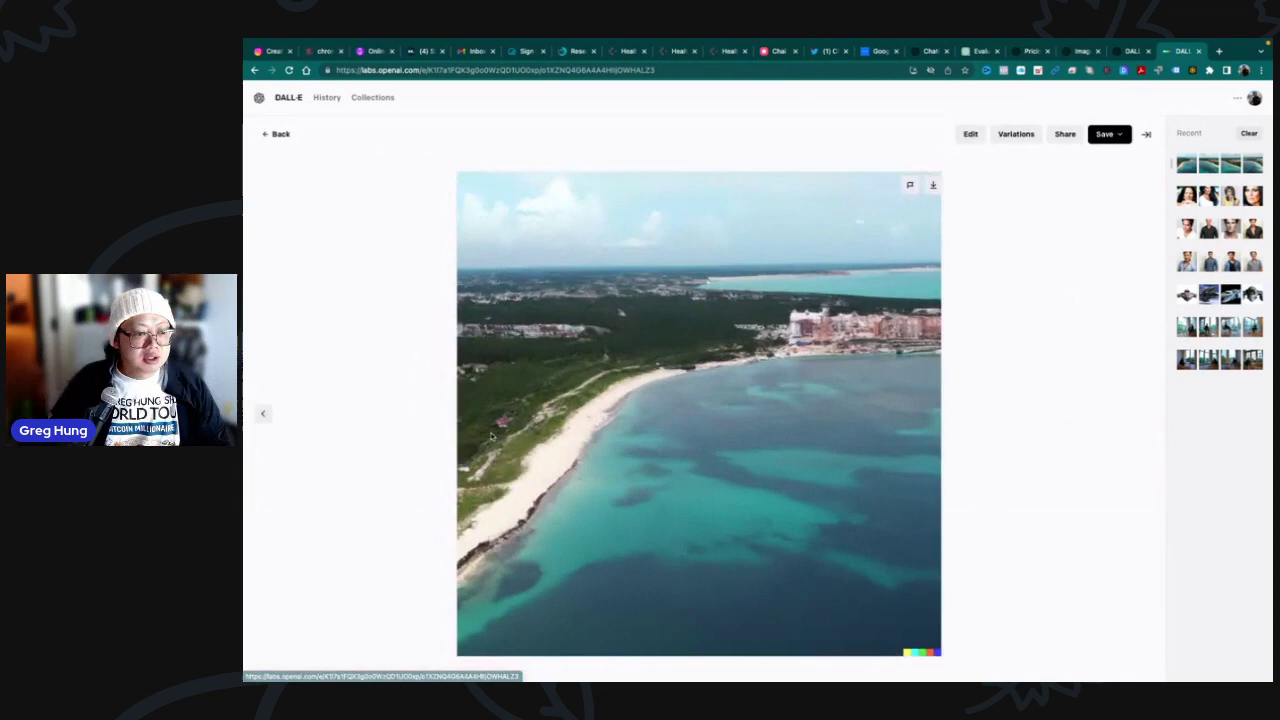
{"action": "key", "text": "Left"}
{"action": "key", "text": "Right"}
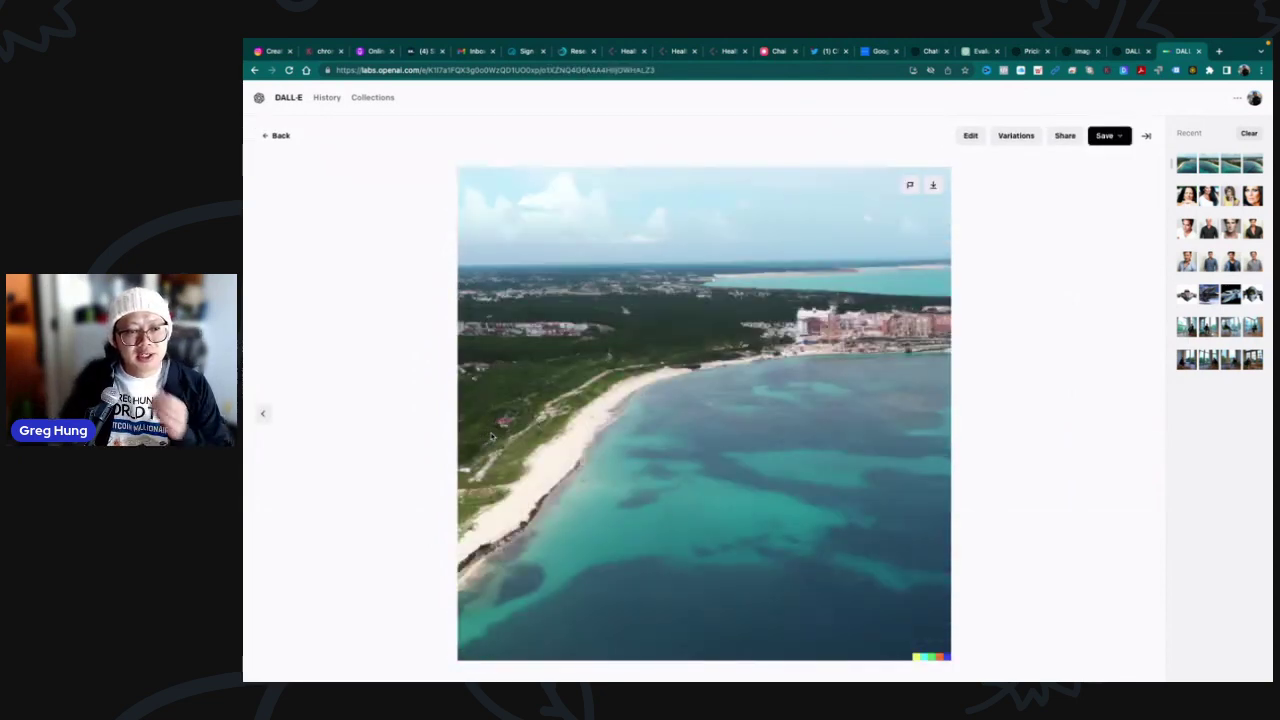
{"action": "key", "text": "Right"}
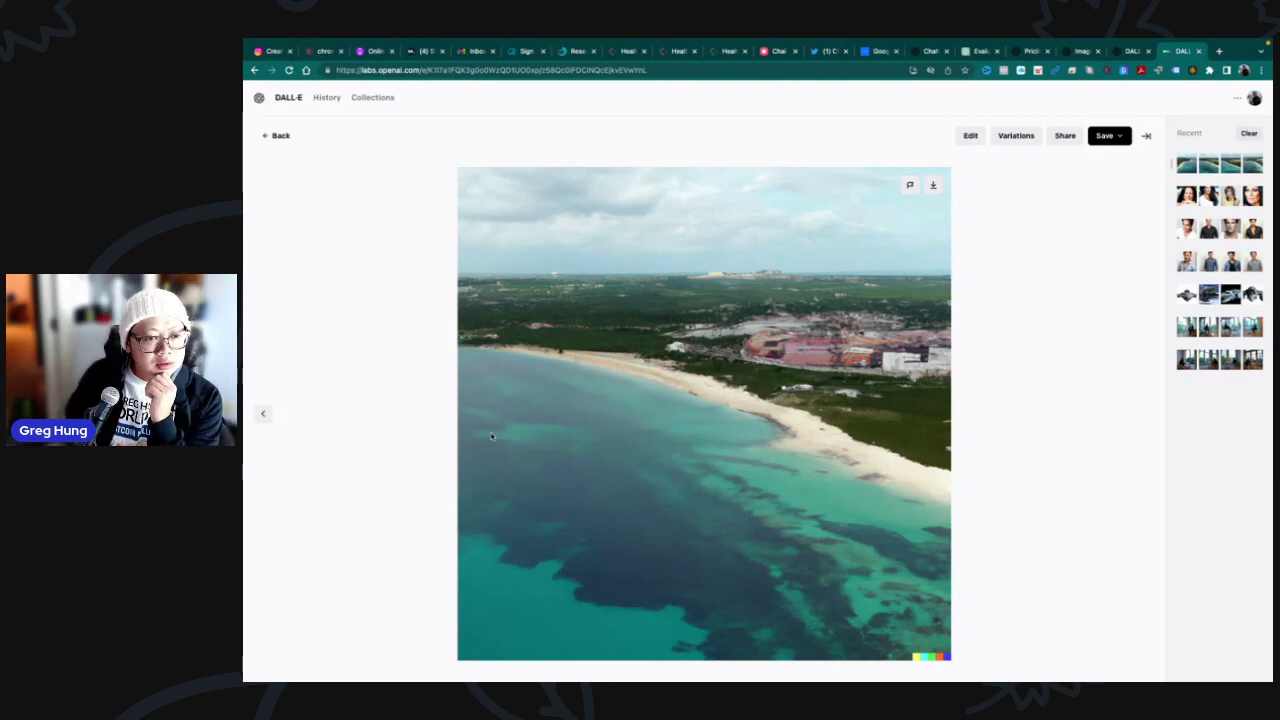
{"action": "key", "text": "Right"}
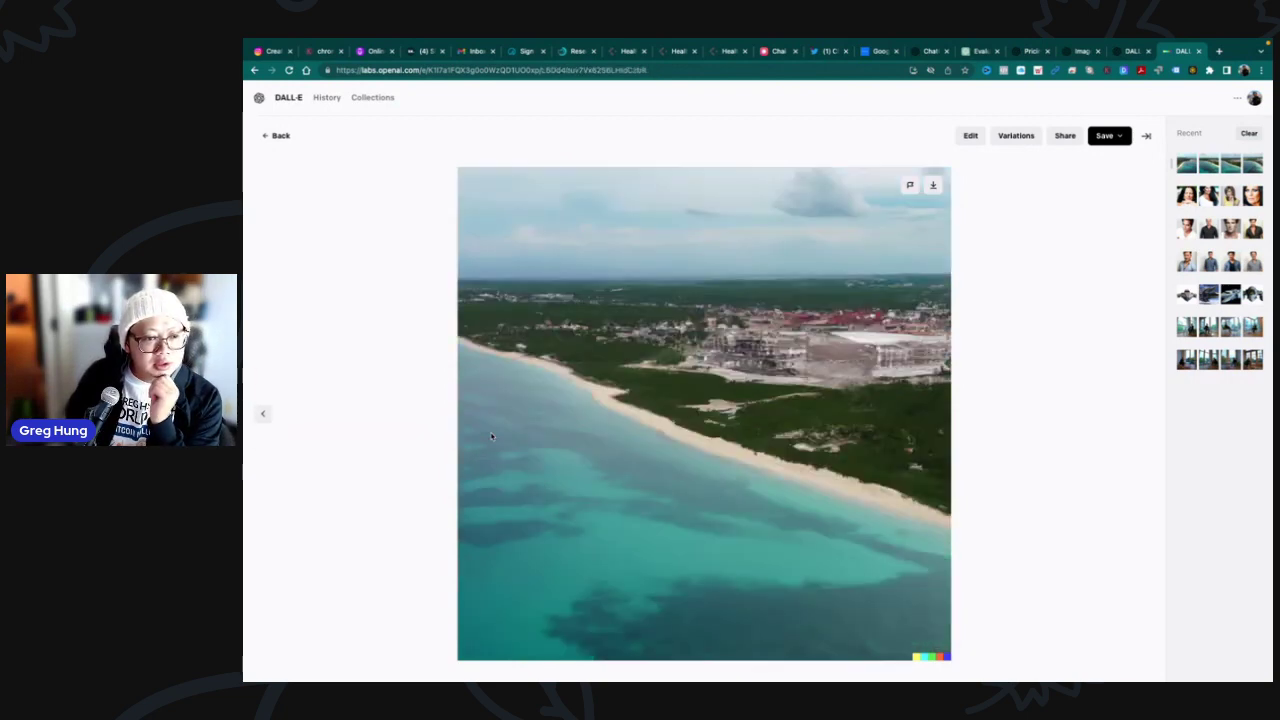
{"action": "key", "text": "Right"}
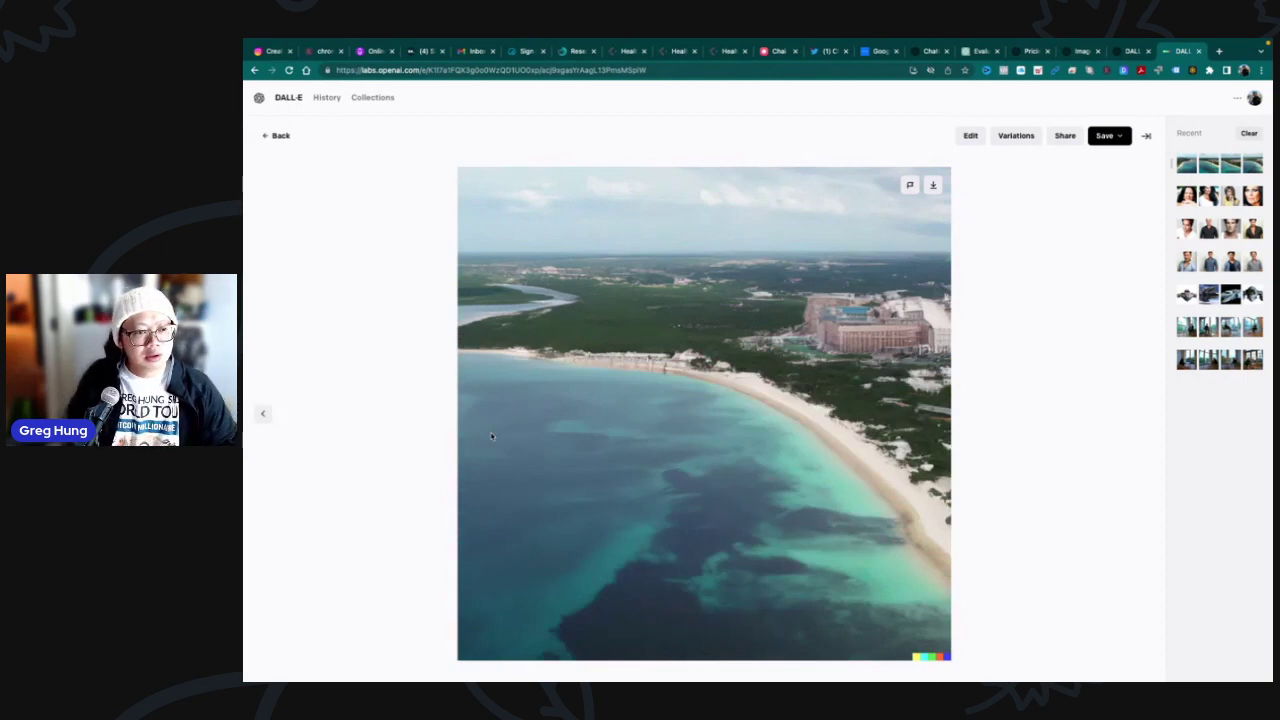
{"action": "key", "text": "Right"}
{"action": "key", "text": "Right"}
{"action": "key", "text": "Right"}
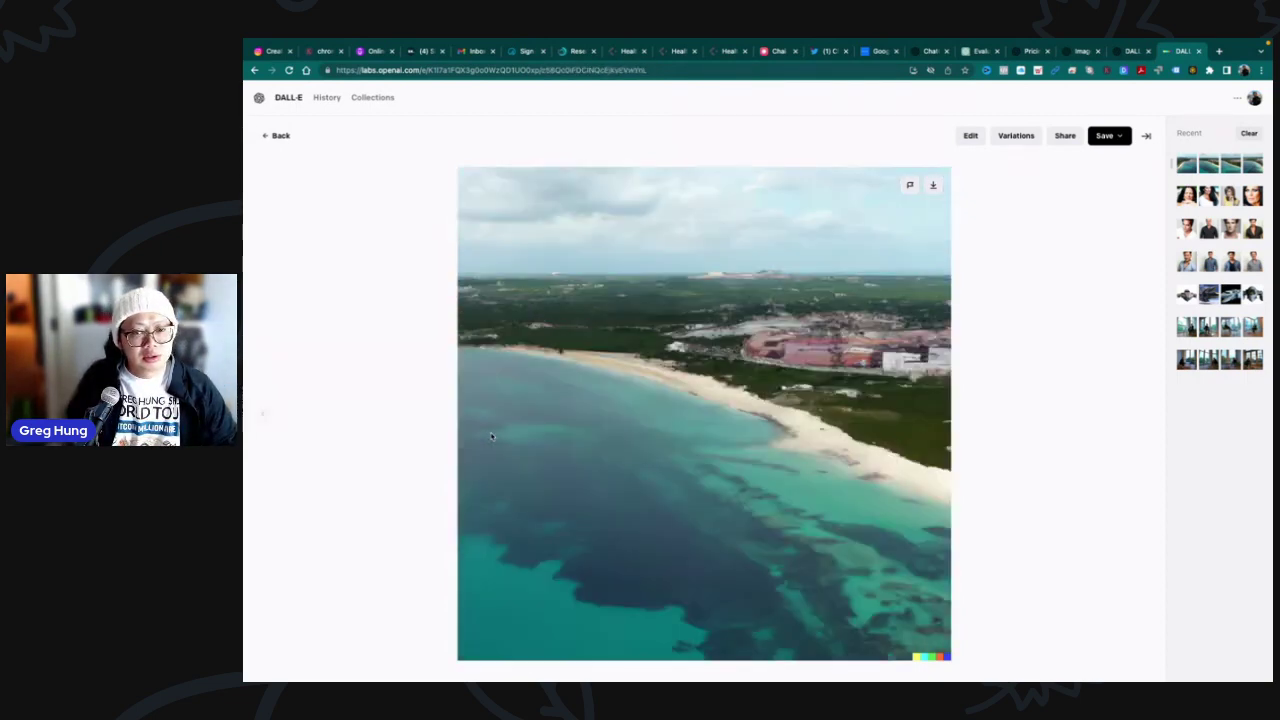
{"action": "key", "text": "Right"}
{"action": "key", "text": "Right"}
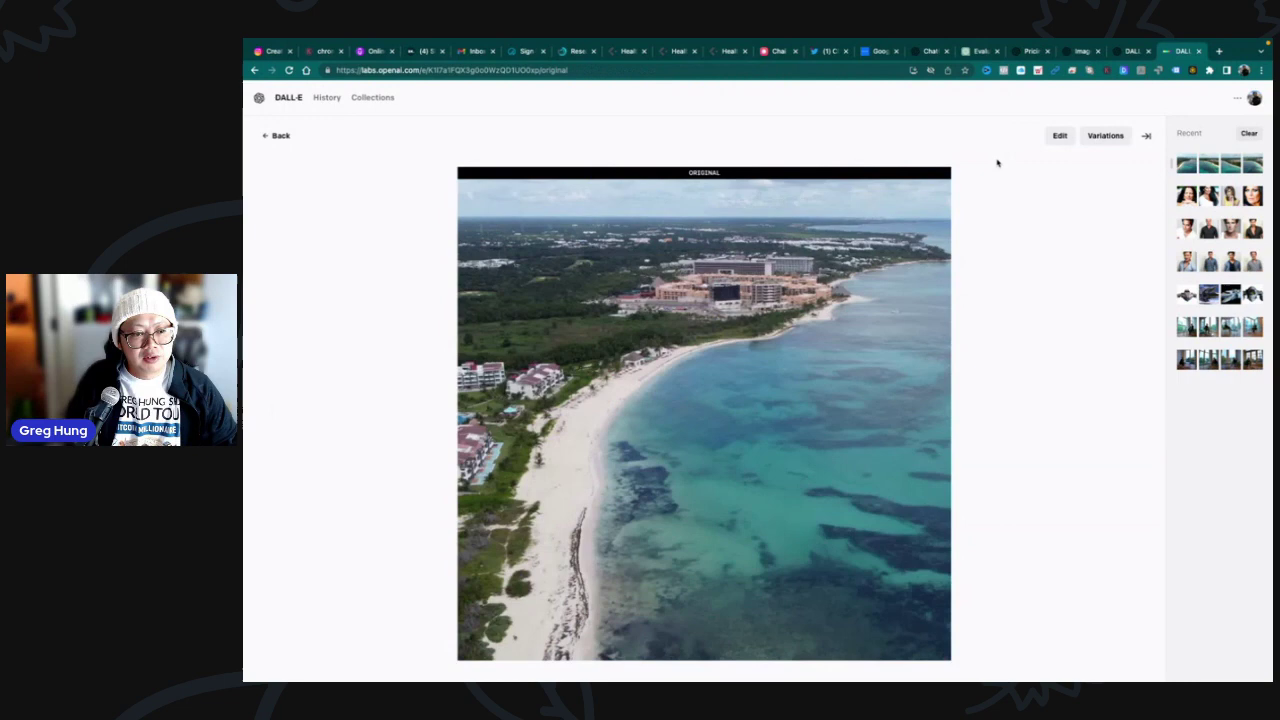
{"action": "key", "text": "Right"}
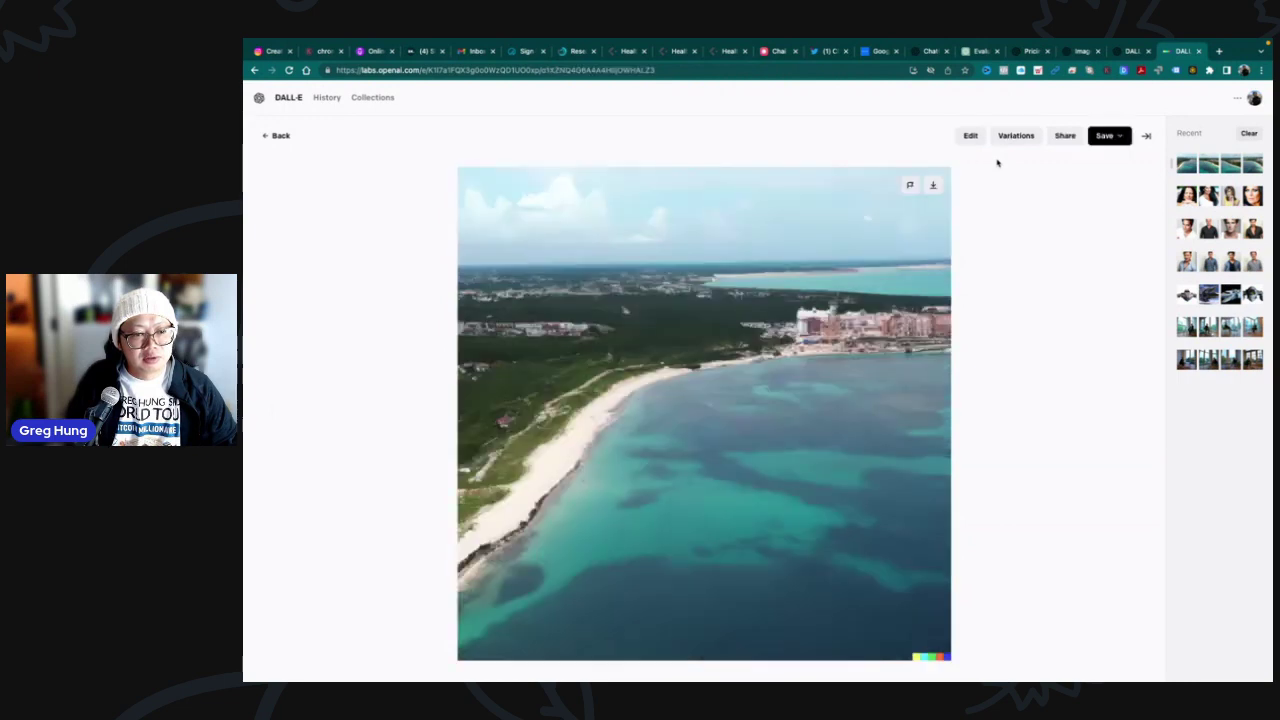
{"action": "key", "text": "Right"}
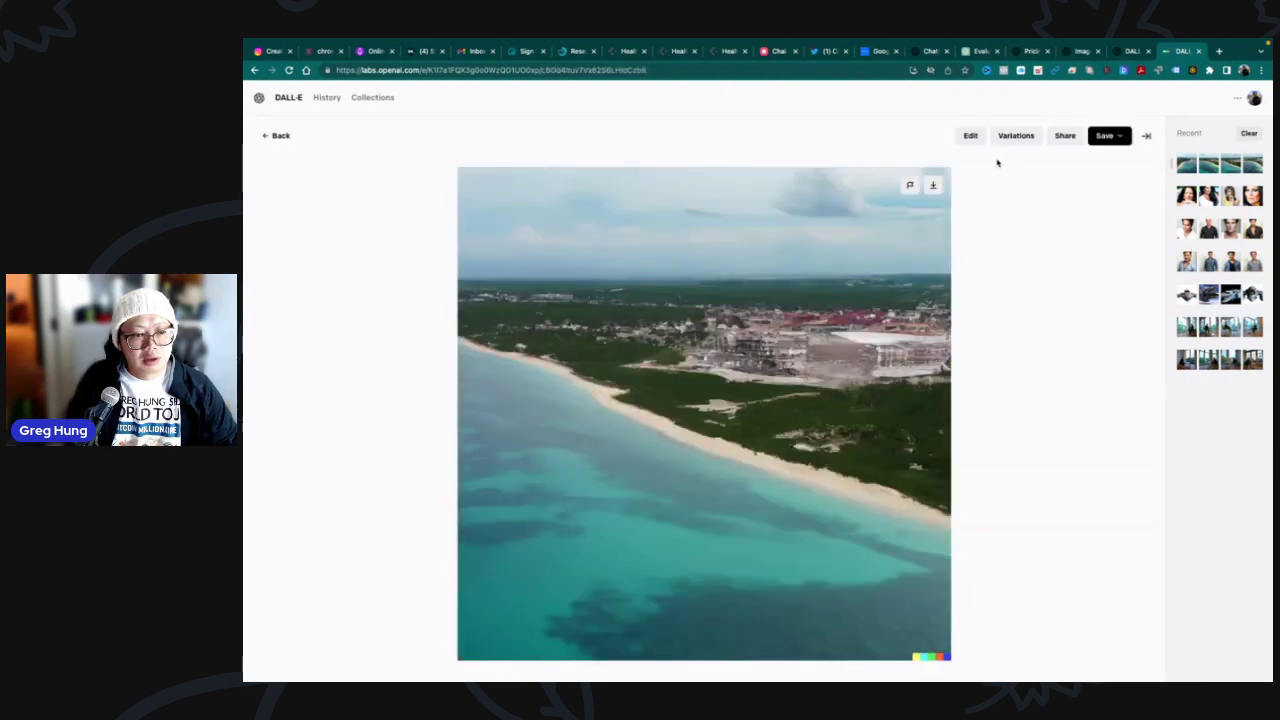
- Generate new variations from the chosen resort-beach variation and step through them at full size
{"action": "left_click", "coordinate": [1020, 136]}
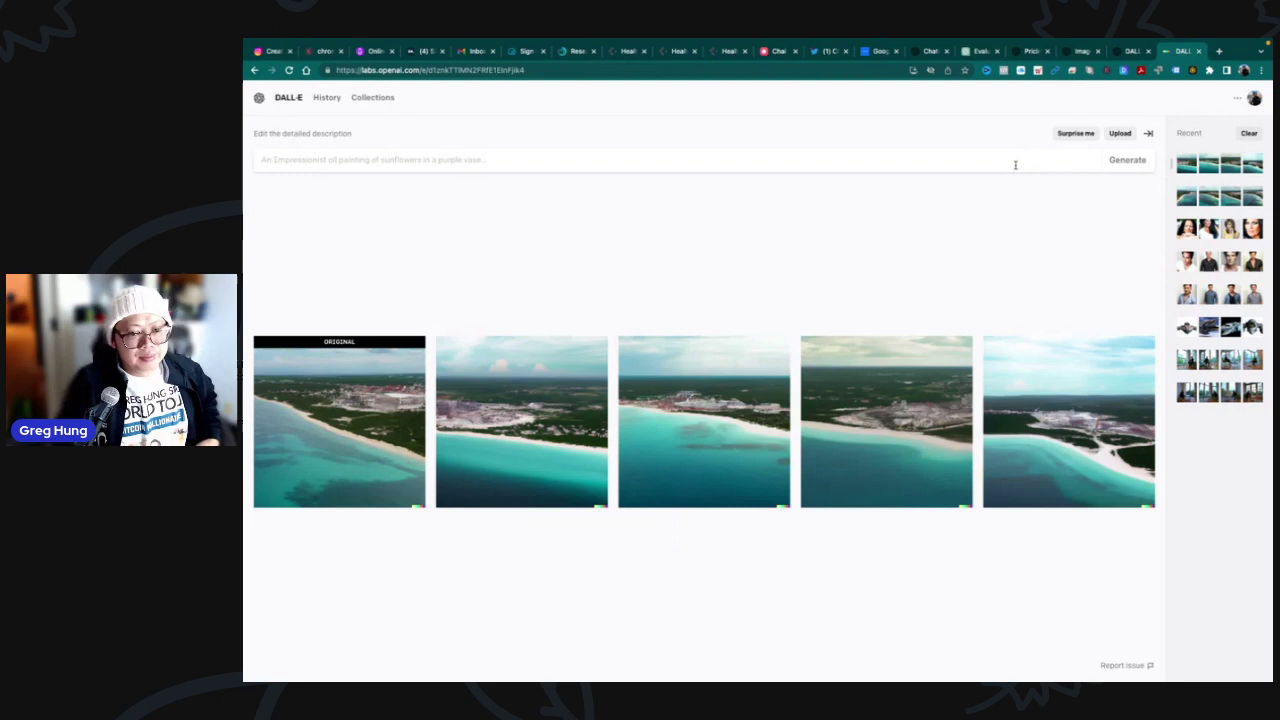
{"action": "left_click", "coordinate": [386, 429]}
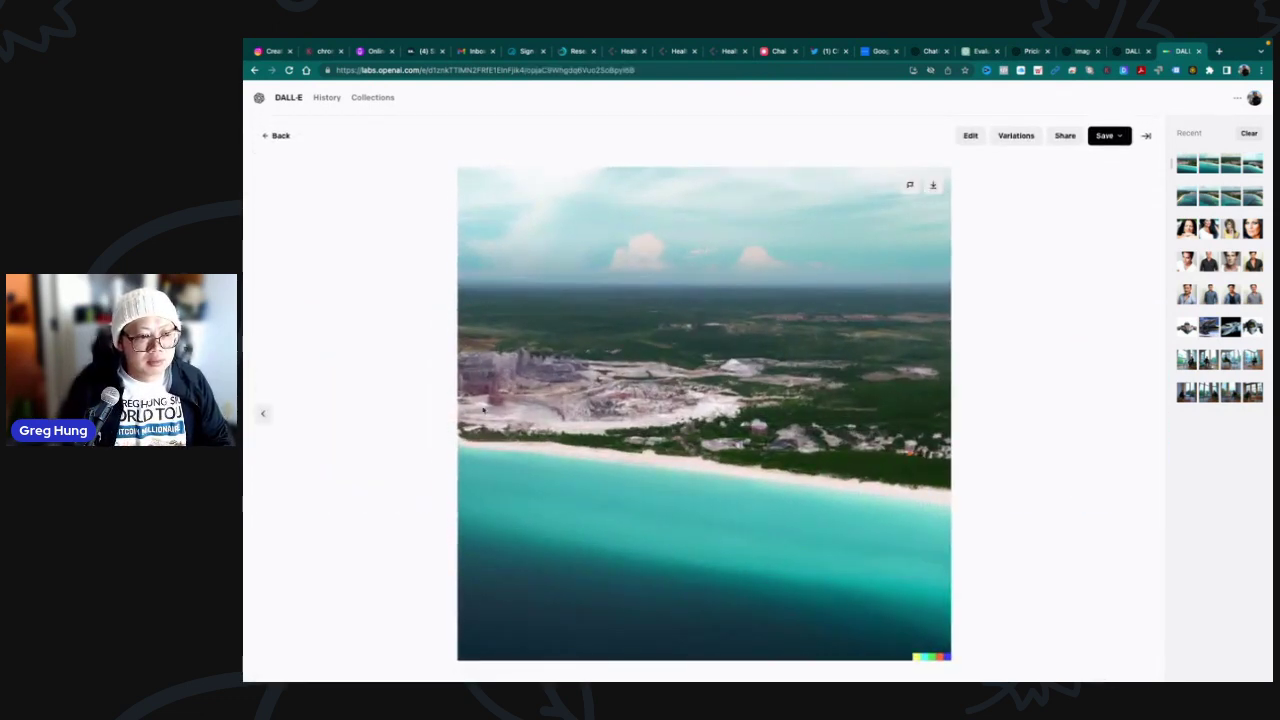
{"action": "key", "text": "Left"}
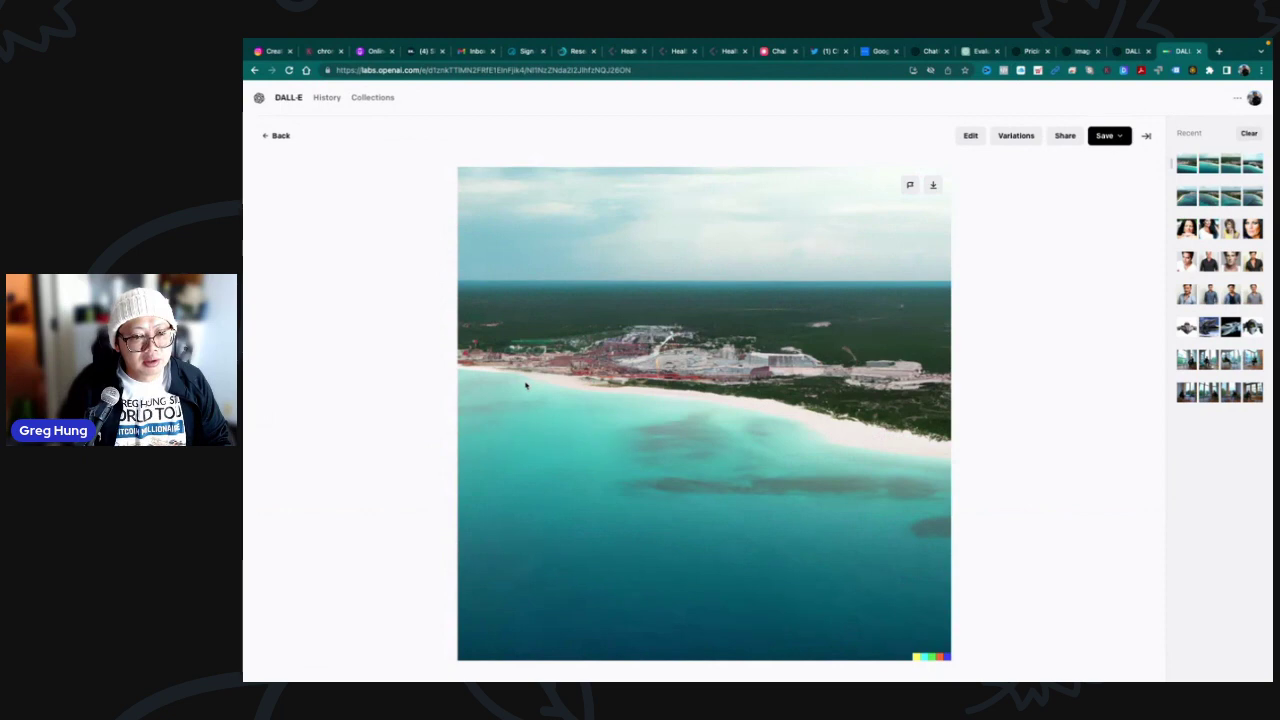
{"action": "key", "text": "Left"}
{"action": "key", "text": "Left"}
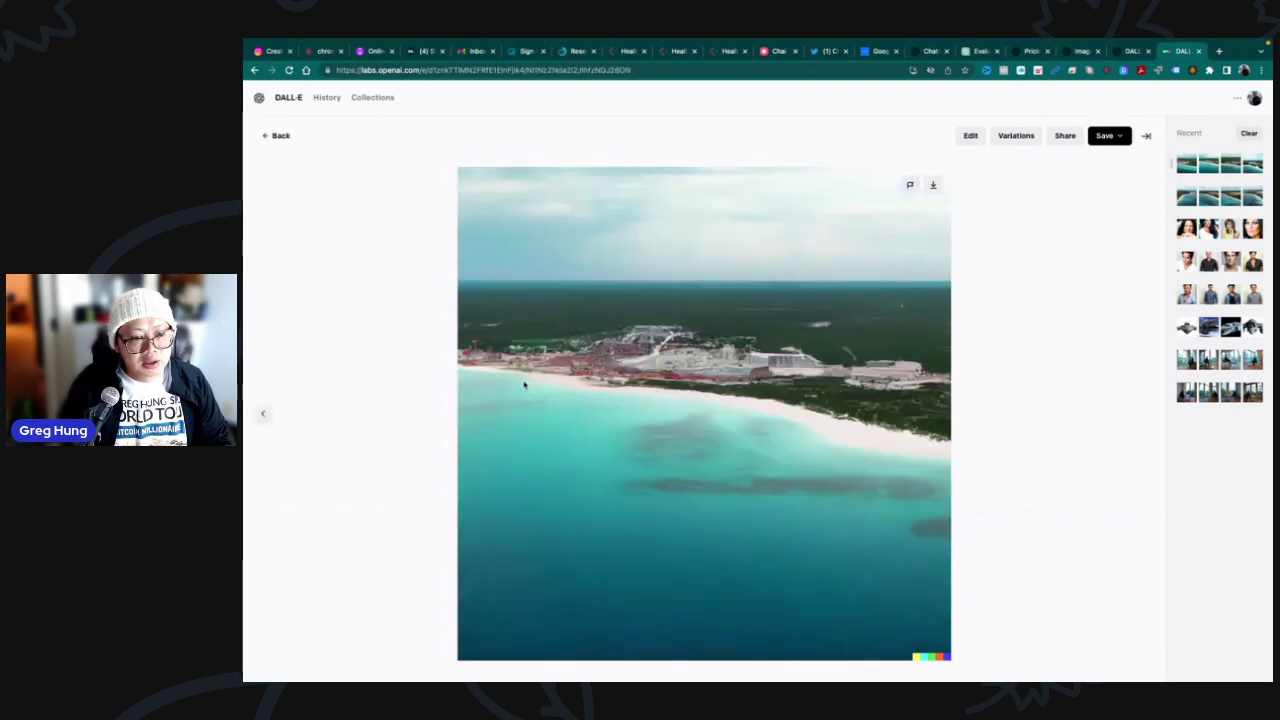
{"action": "key", "text": "Left"}
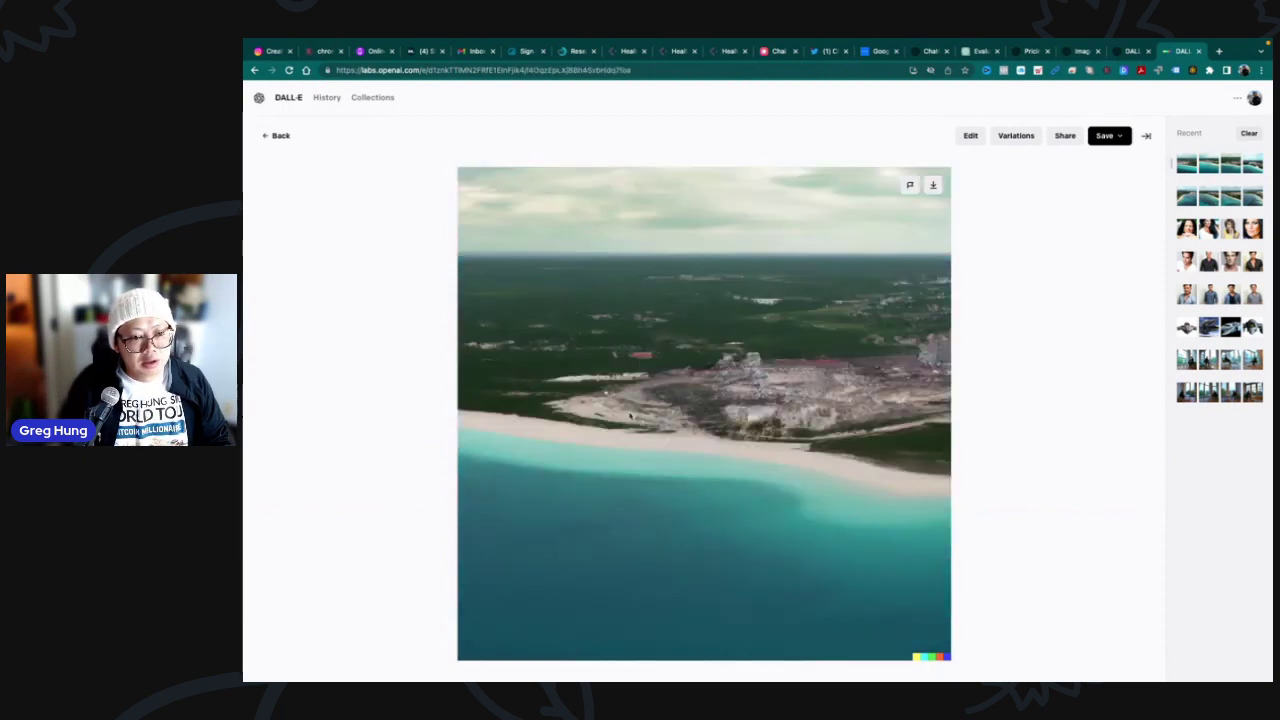
{"action": "key", "text": "Left"}
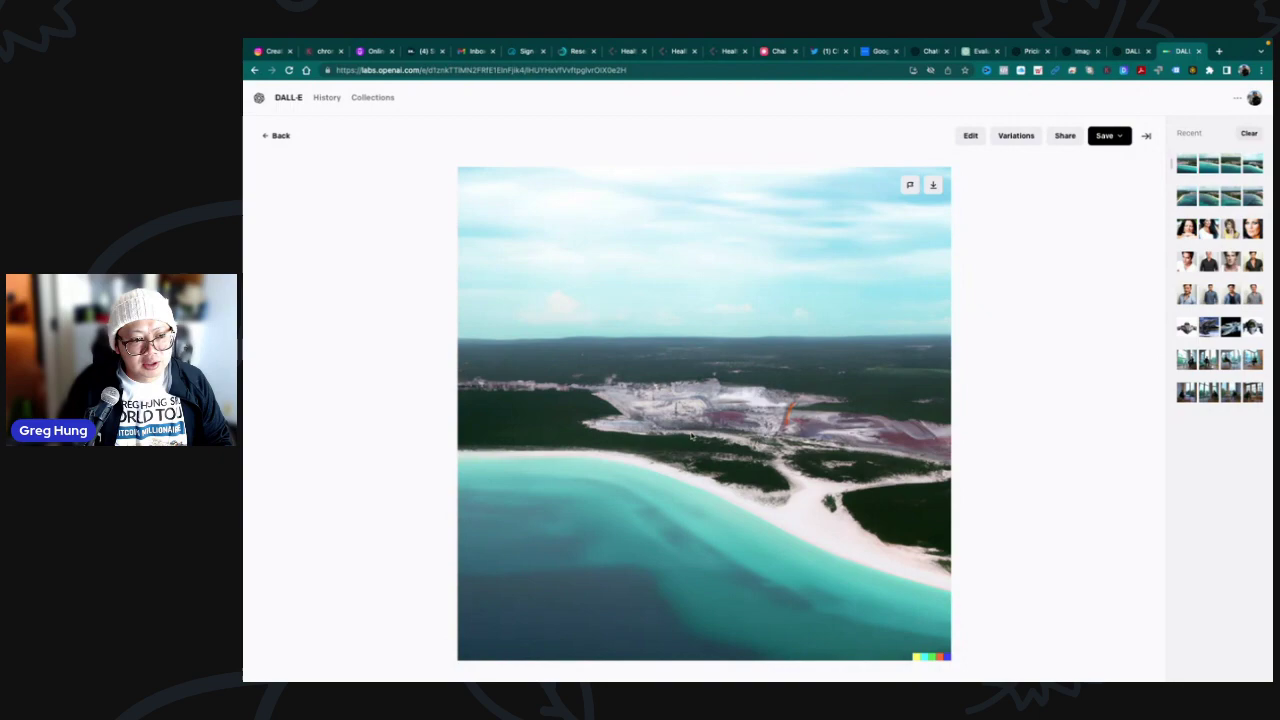
{"action": "key", "text": "Left"}
{"action": "key", "text": "Left"}
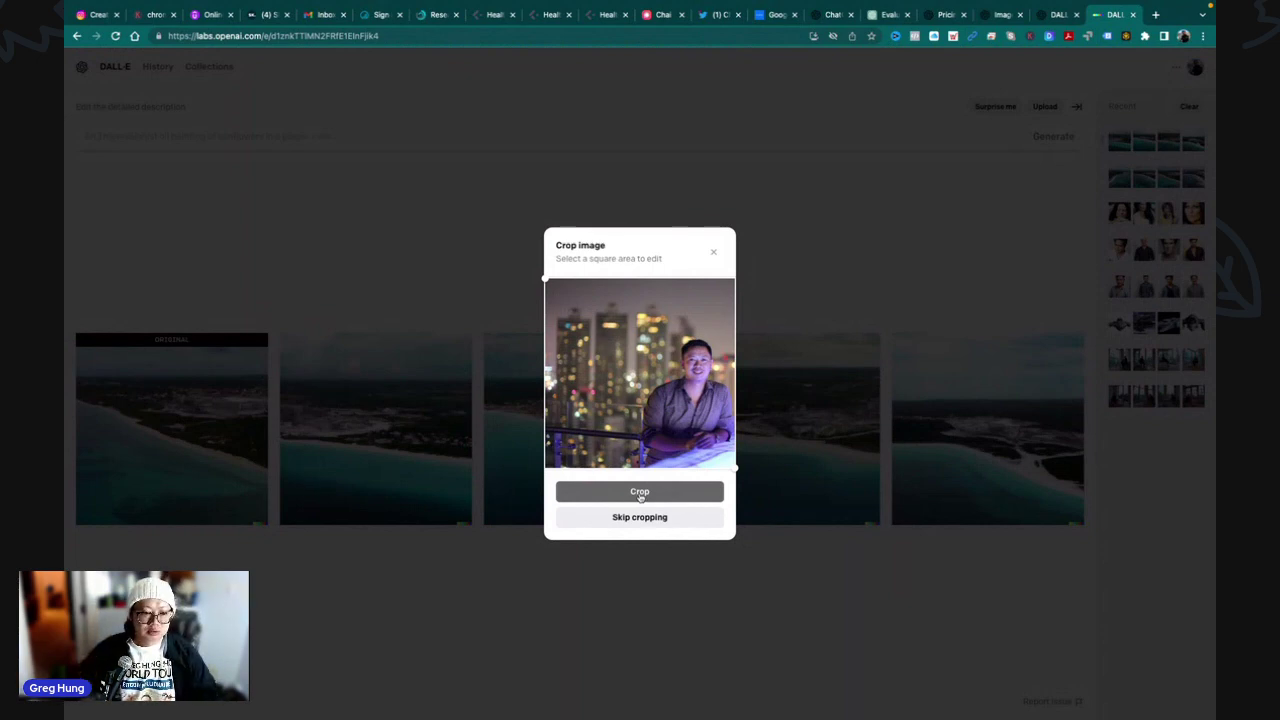
- Confirm the square crop of the night-skyline portrait and generate four variations
{"action": "left_click", "coordinate": [640, 494]}
{"action": "left_click", "coordinate": [641, 517]}
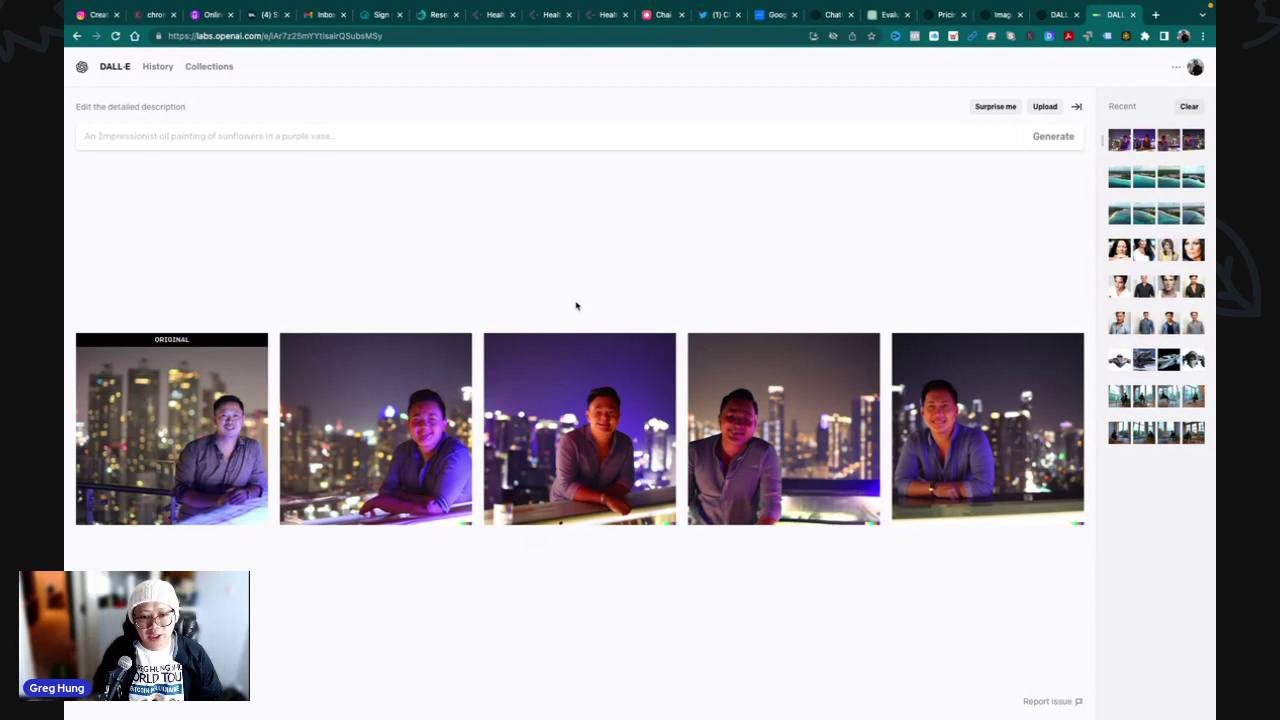
- Open the second portrait variation and arrow through the rest until the original night-skyline photo shows
{"action": "left_click", "coordinate": [414, 373]}
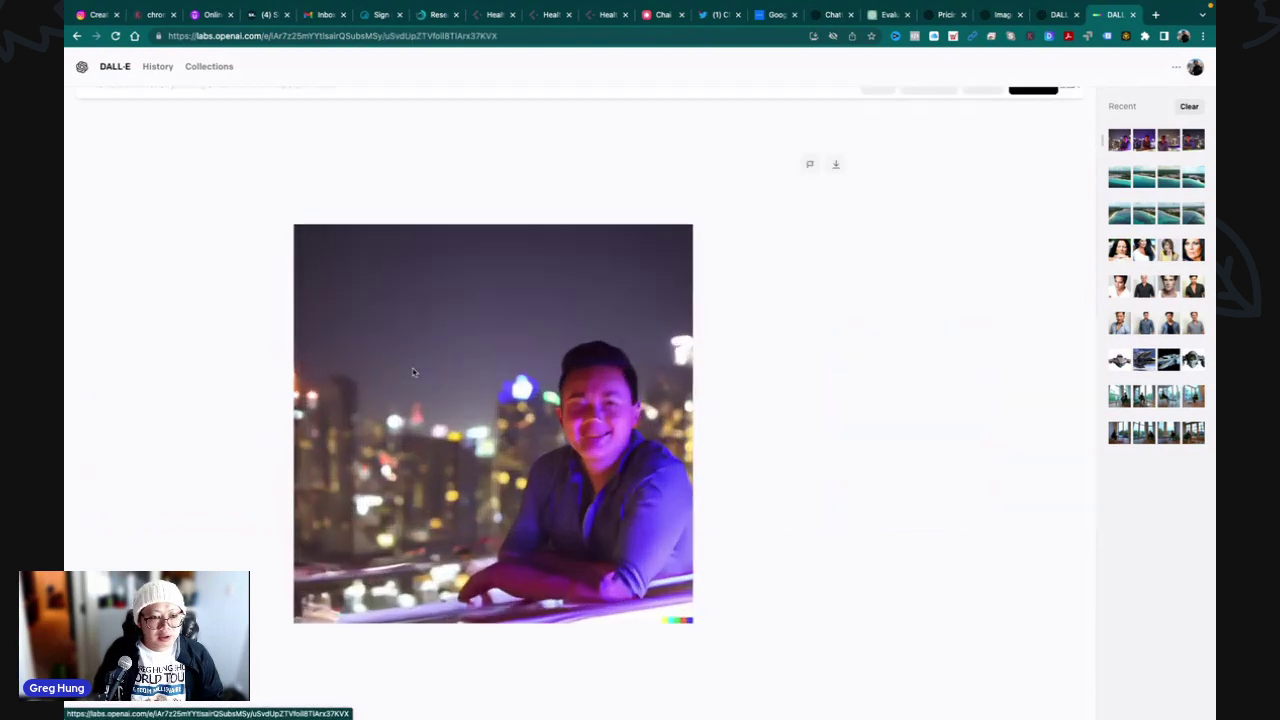
{"action": "key", "text": "Right"}
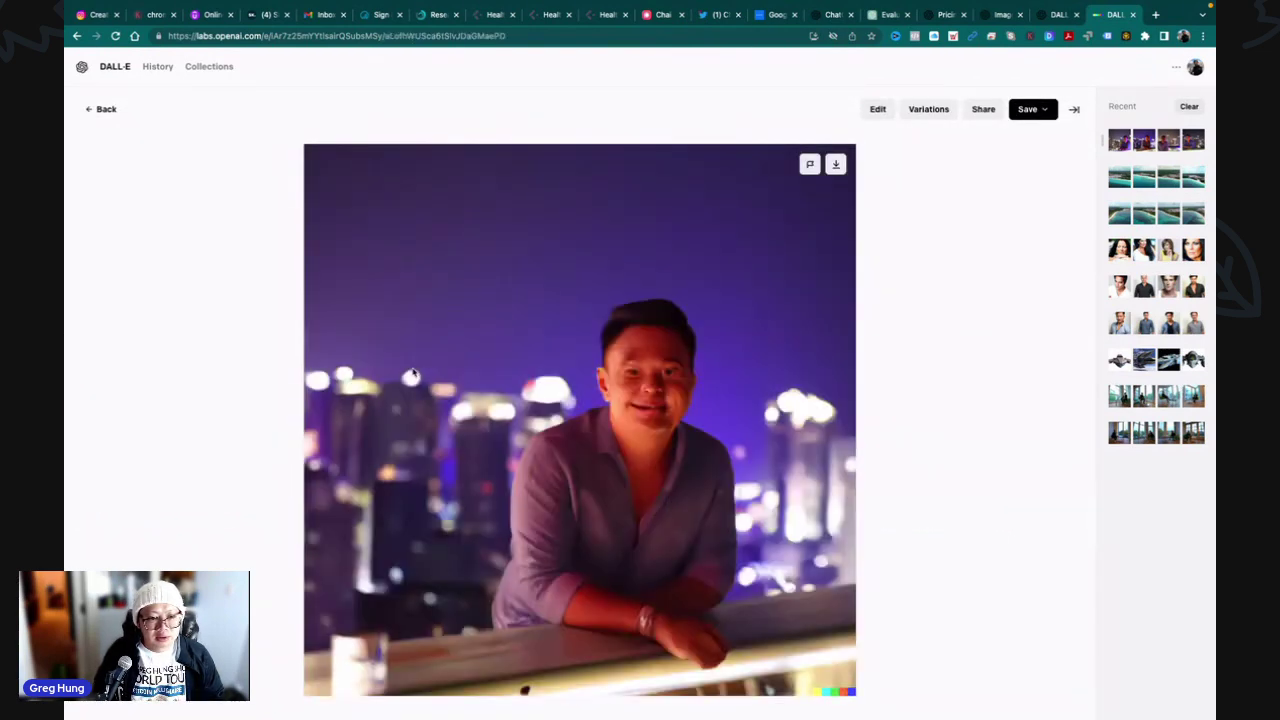
{"action": "key", "text": "Right"}
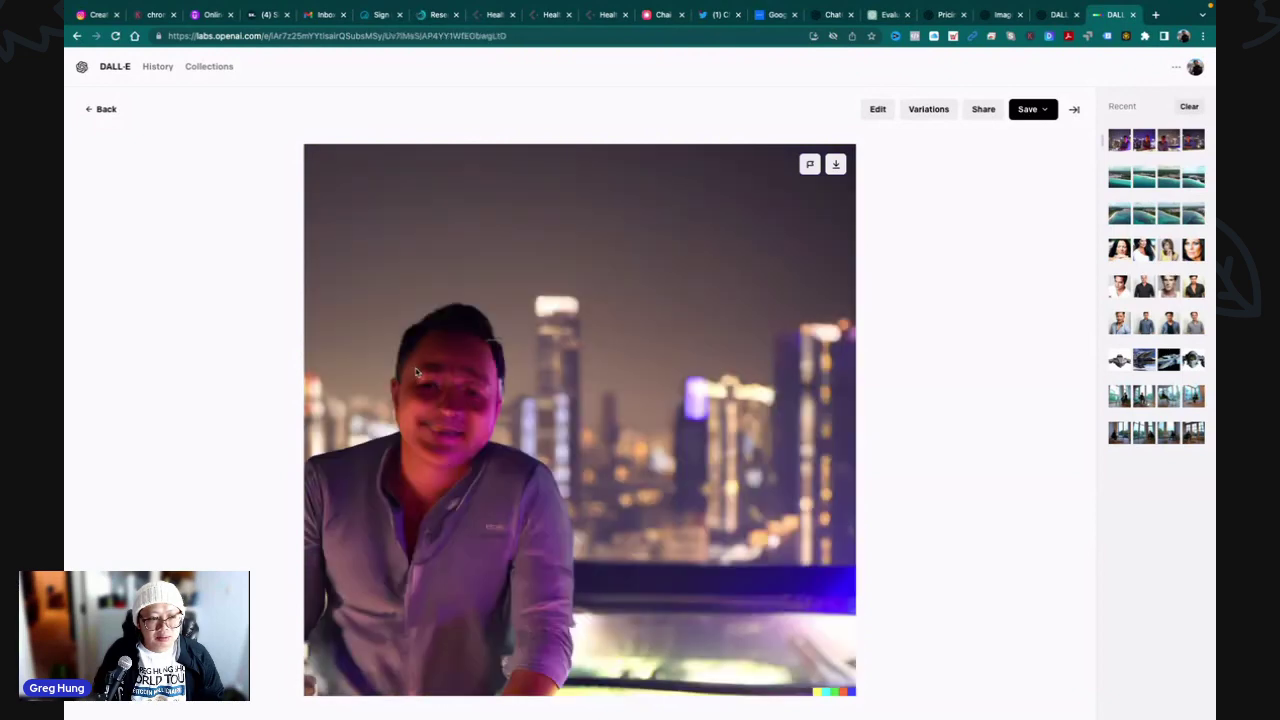
{"action": "key", "text": "Right"}
{"action": "key", "text": "Left"}
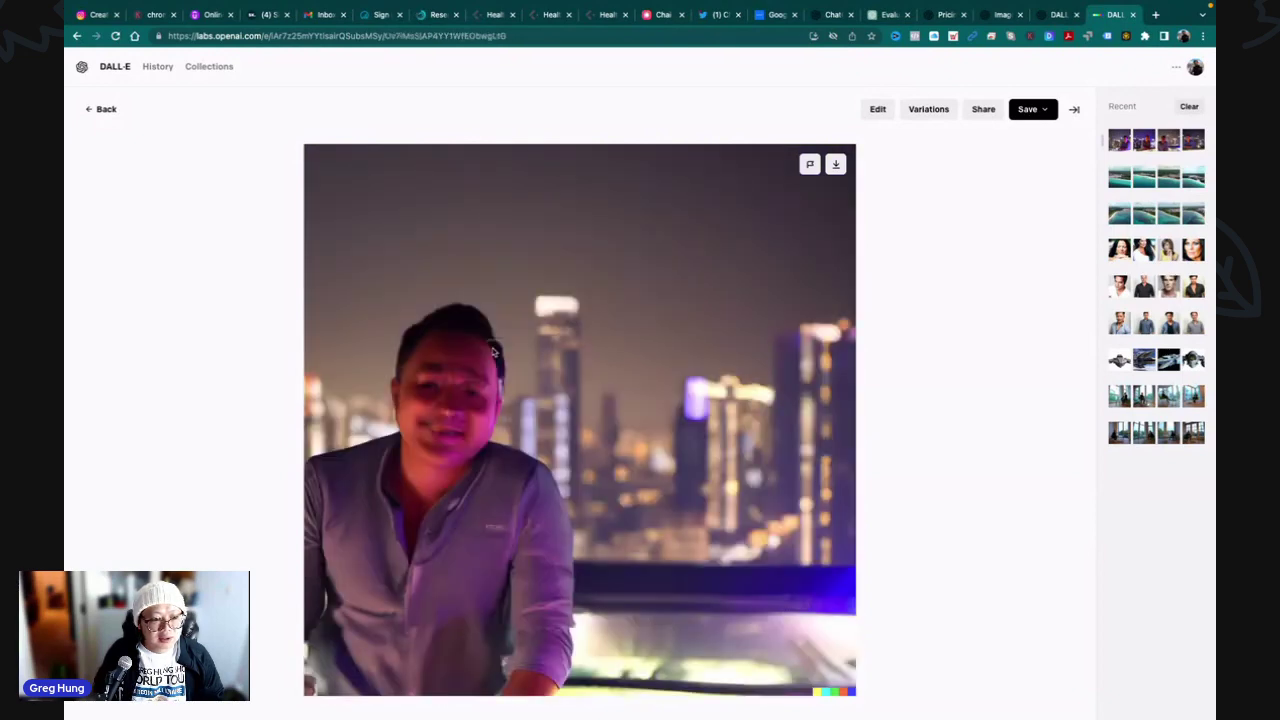
{"action": "key", "text": "Left"}
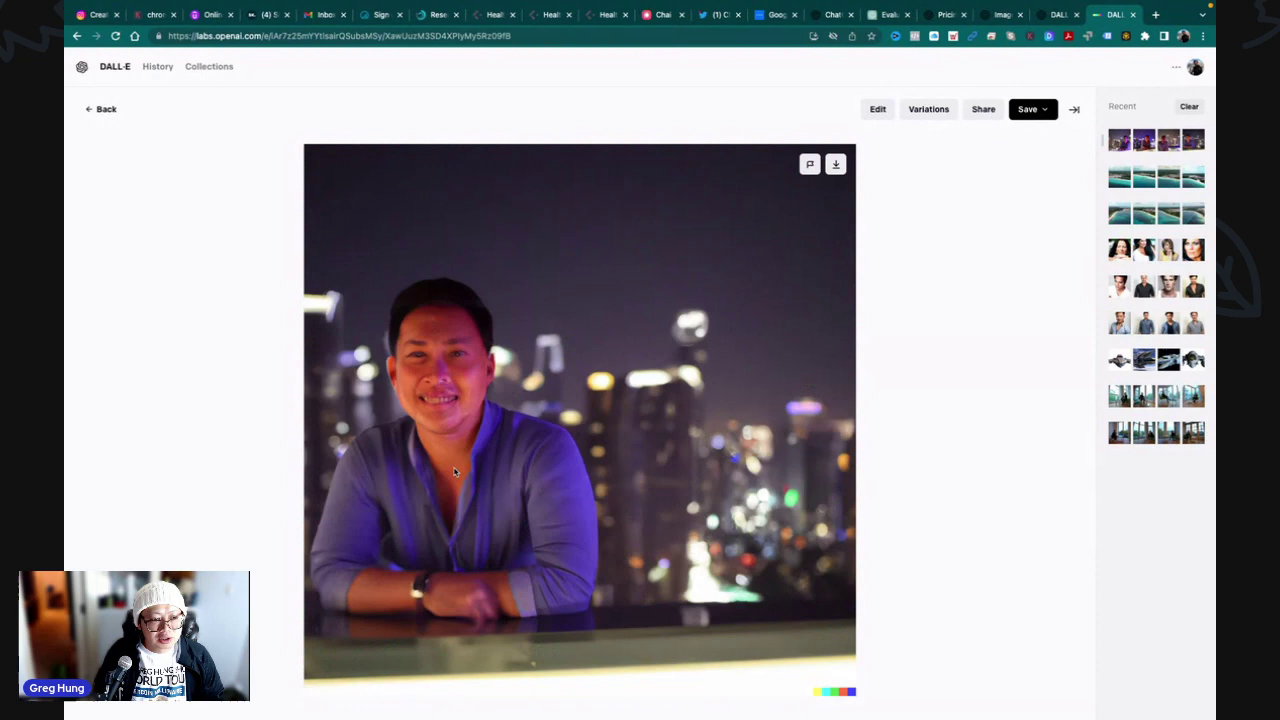
{"action": "key", "text": "Right"}
{"action": "key", "text": "Right"}
{"action": "key", "text": "Right"}
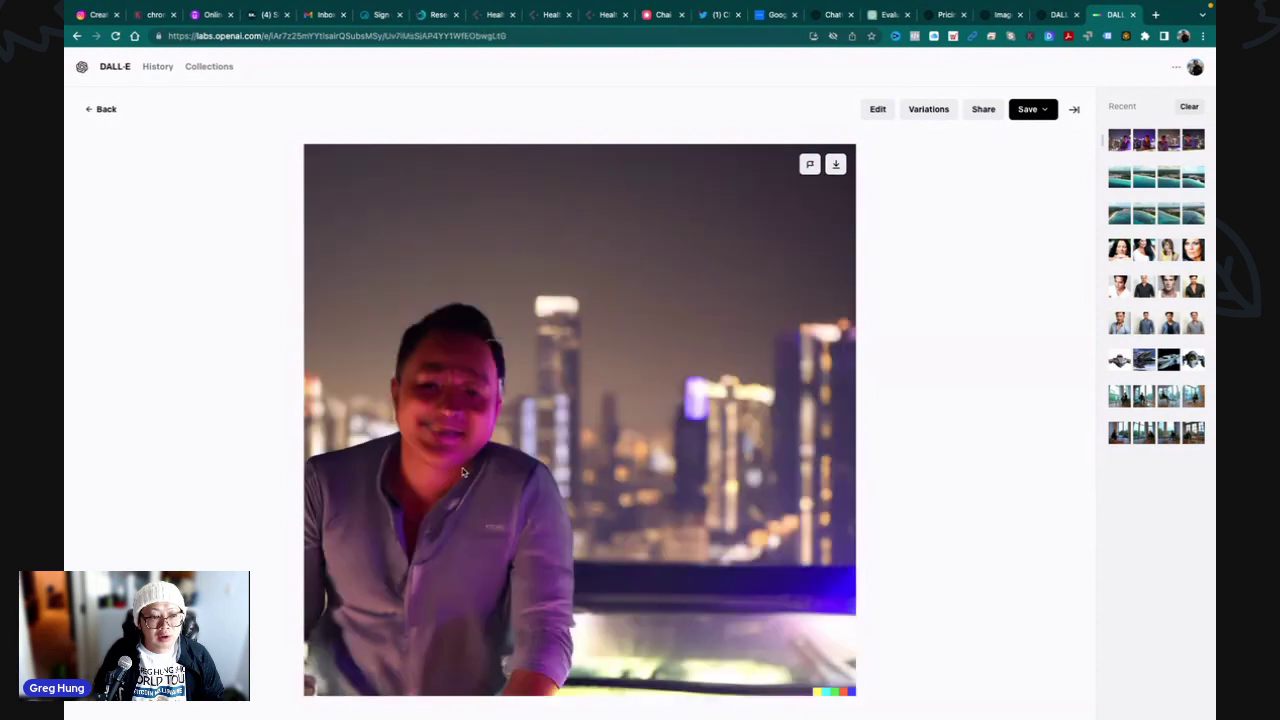
{"action": "key", "text": "Left"}
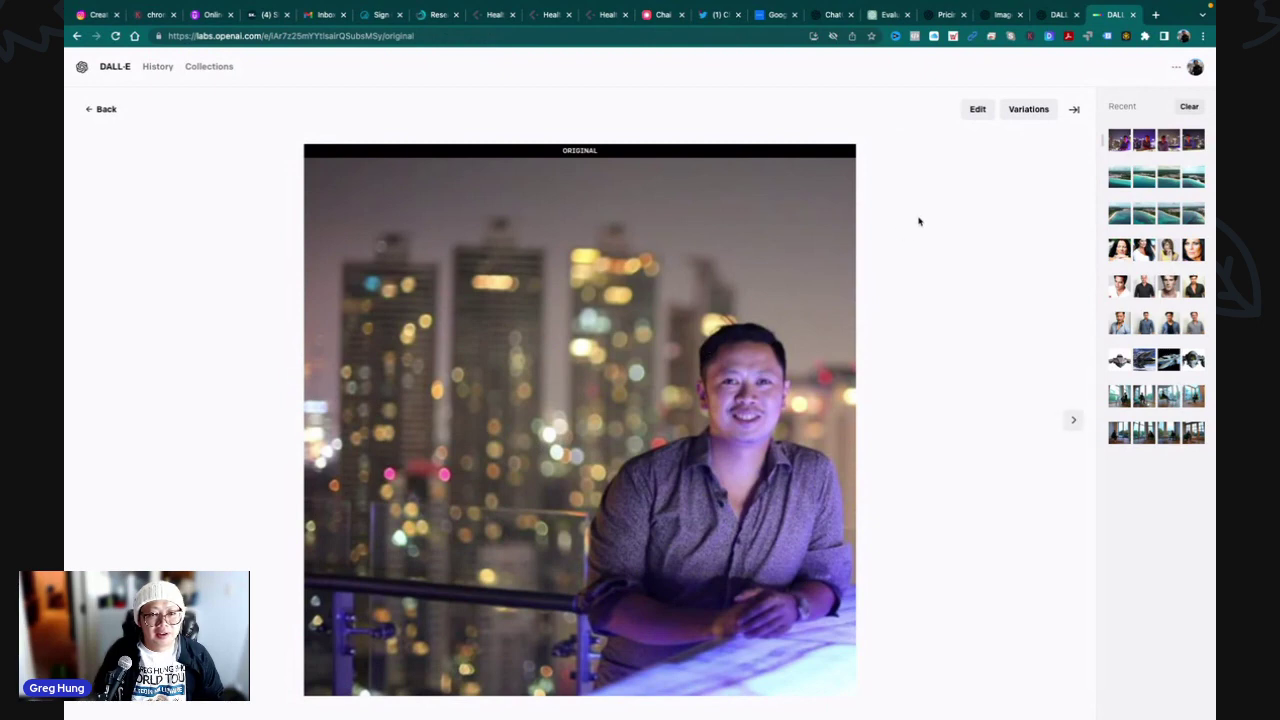
- Make four new variations of the original portrait and browse them full size, ending on the dark green shirt one
{"action": "left_click", "coordinate": [1026, 111]}
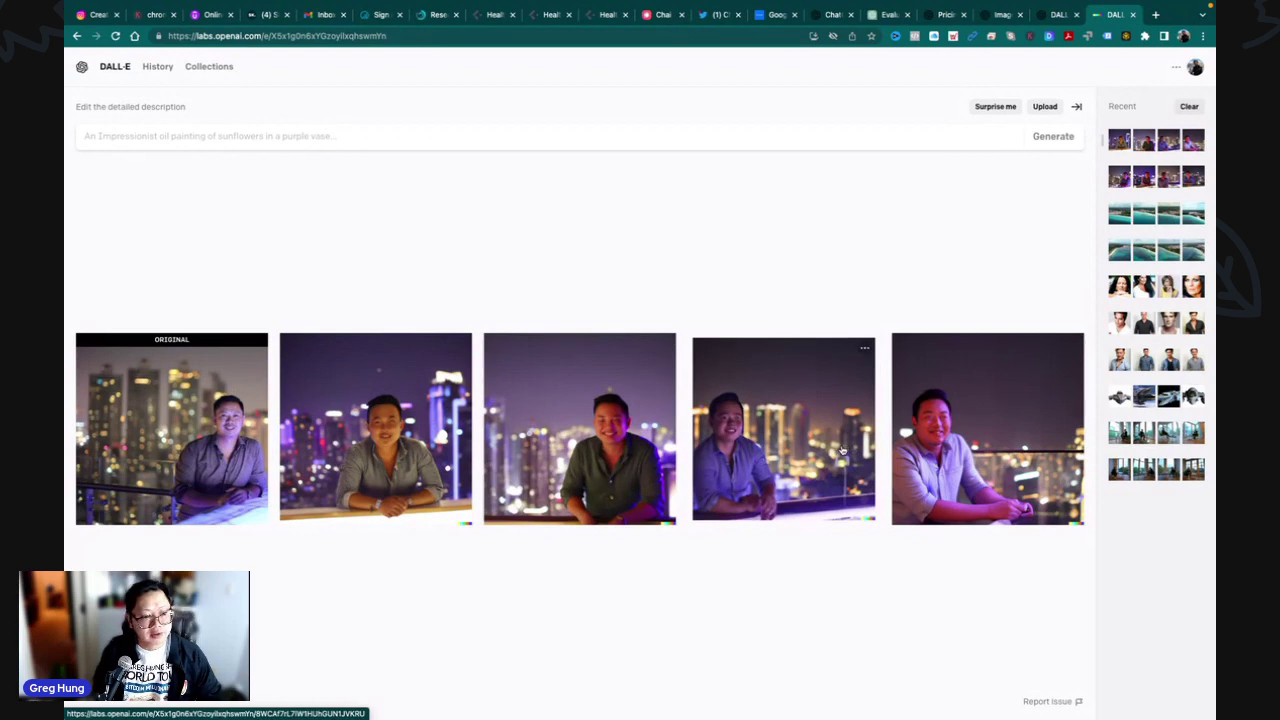
{"action": "left_click", "coordinate": [241, 402]}
{"action": "key", "text": "Right"}
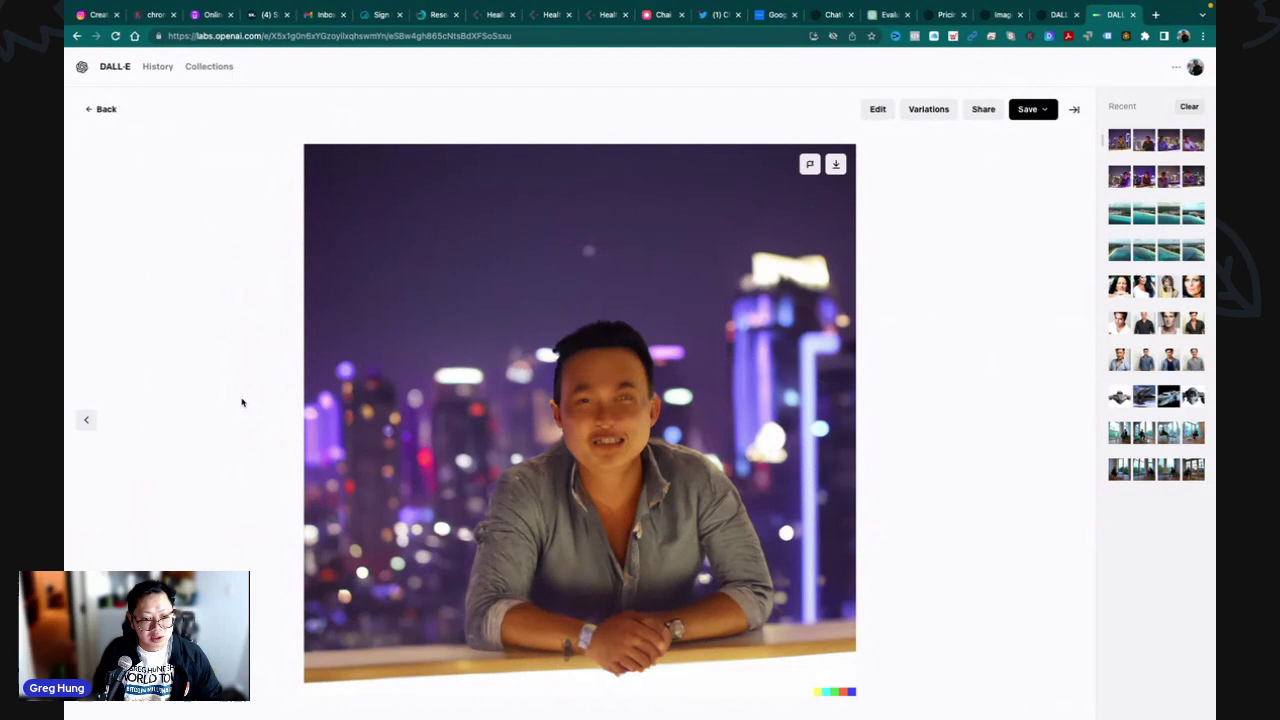
{"action": "key", "text": "Right"}
{"action": "key", "text": "Right"}
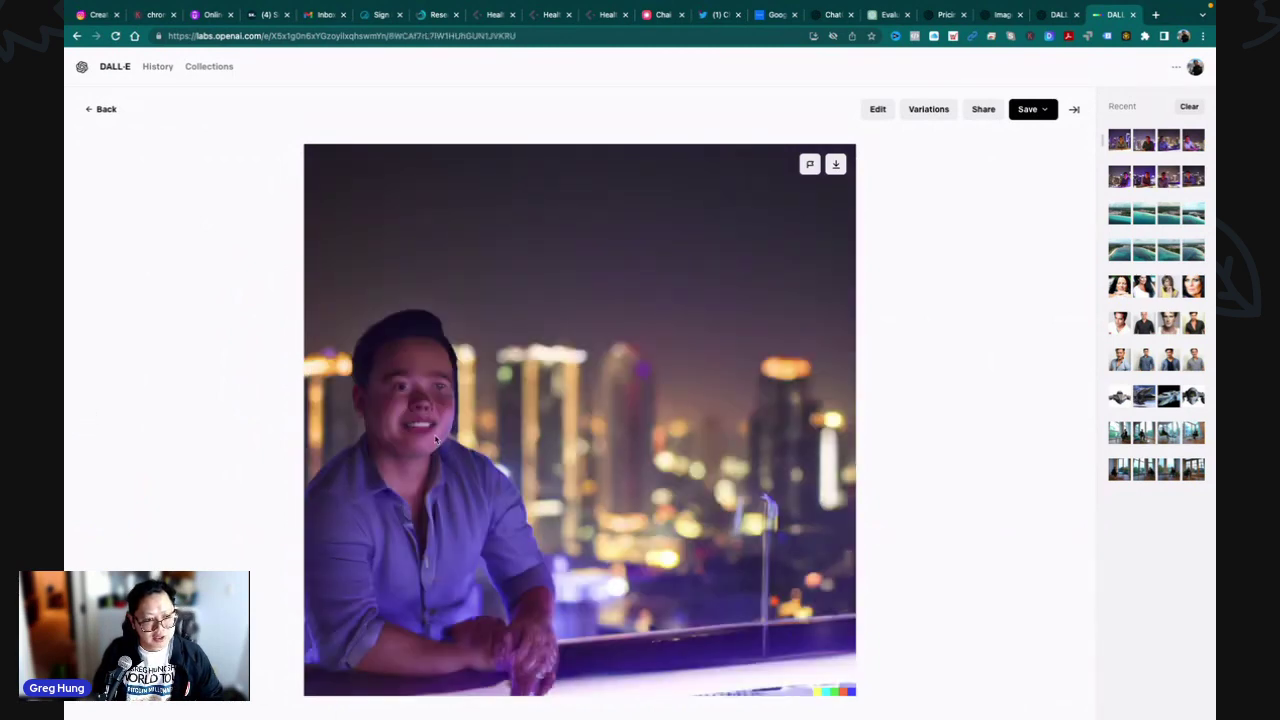
{"action": "key", "text": "Right"}
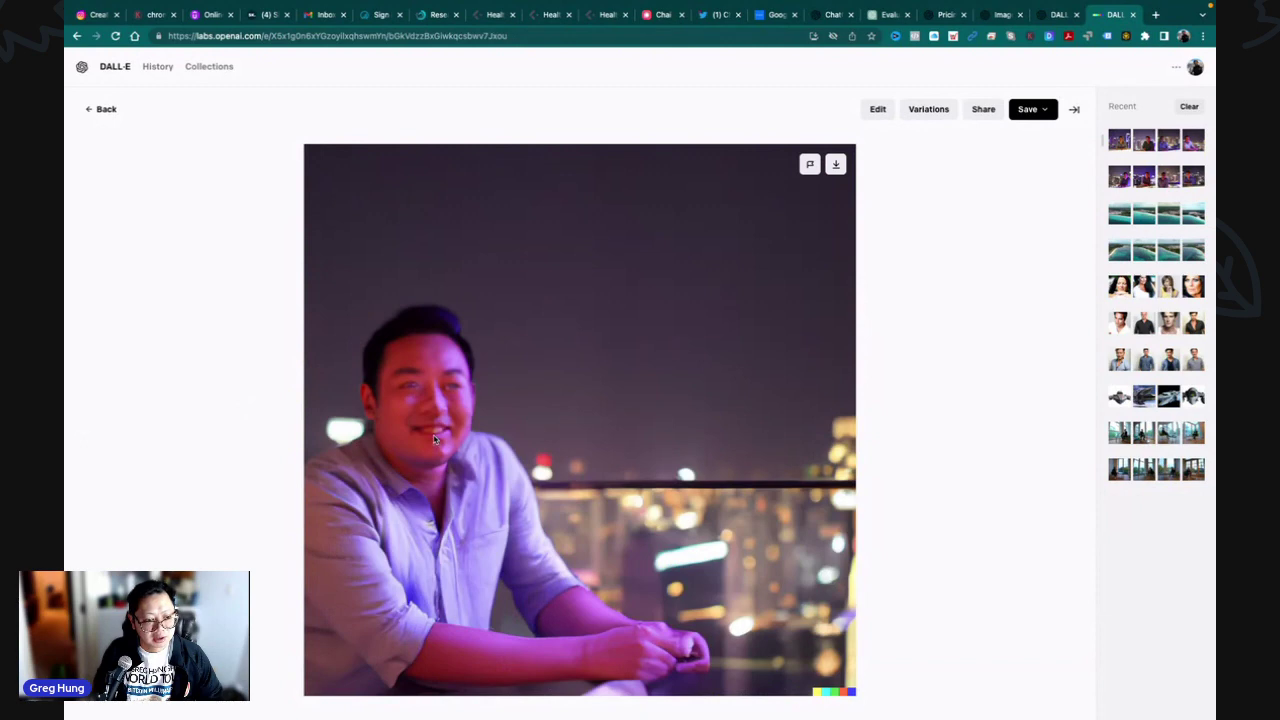
{"action": "key", "text": "Right"}
{"action": "key", "text": "Right"}
{"action": "key", "text": "Right"}
{"action": "key", "text": "Right"}
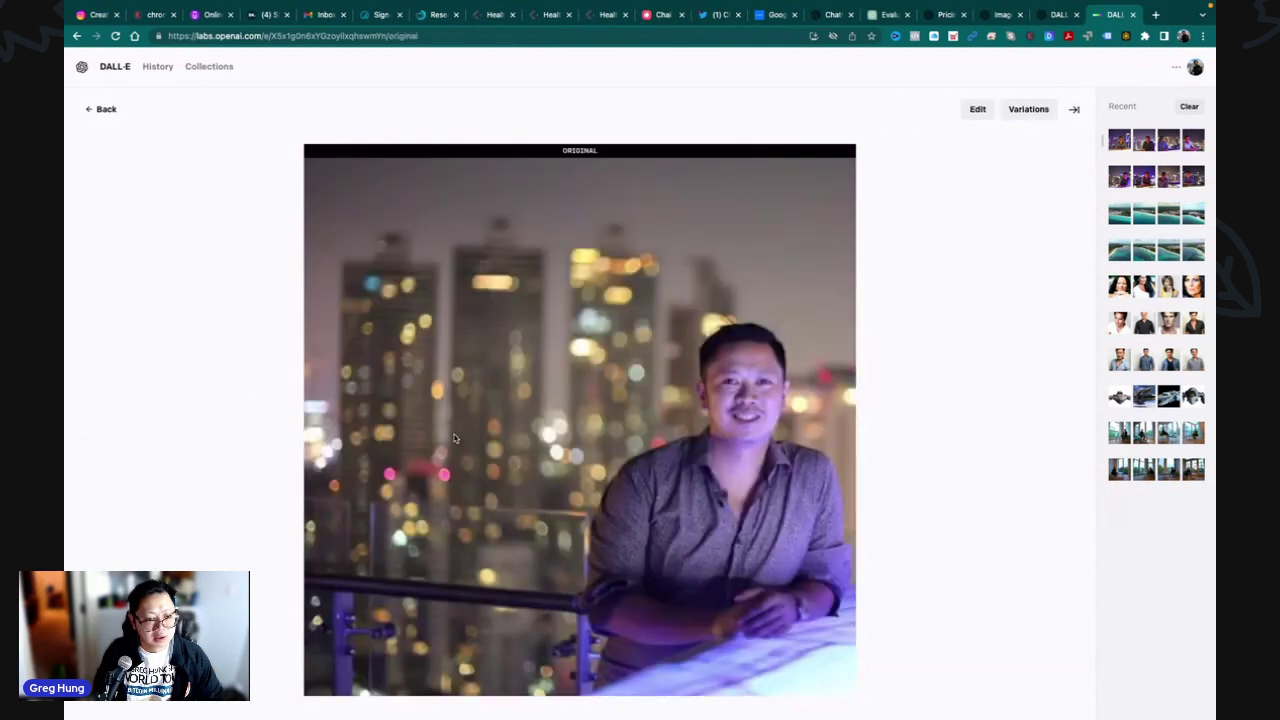
{"action": "key", "text": "Right"}
{"action": "key", "text": "Right"}
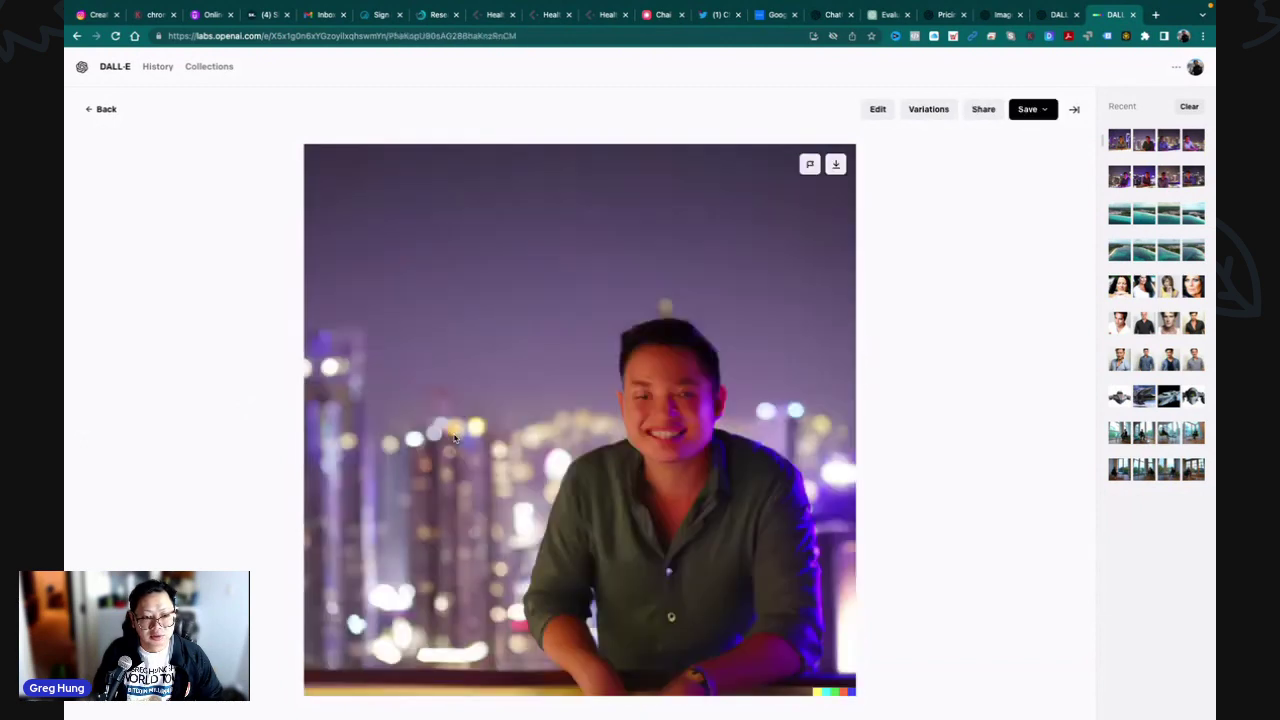
{"action": "key", "text": "Right"}
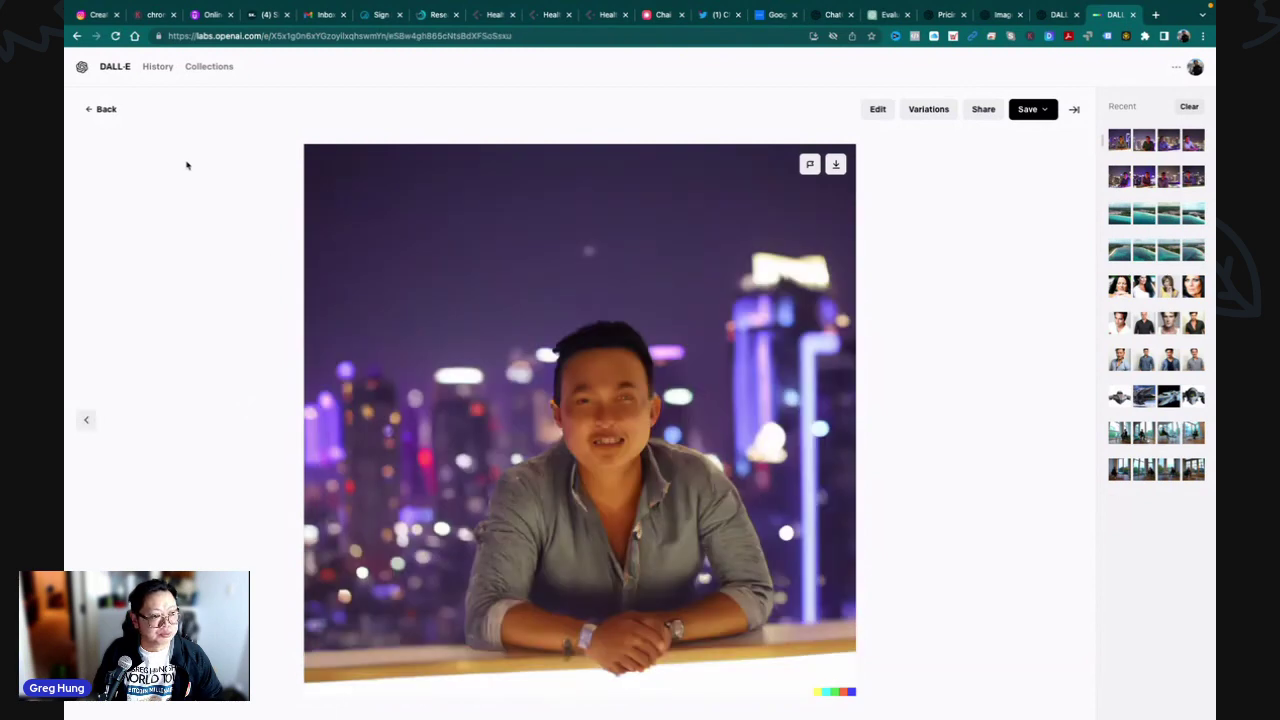
- Dismiss the side ad and read the opening of the Insider 'code red' ChatGPT article
{"action": "left_click", "coordinate": [100, 109]}
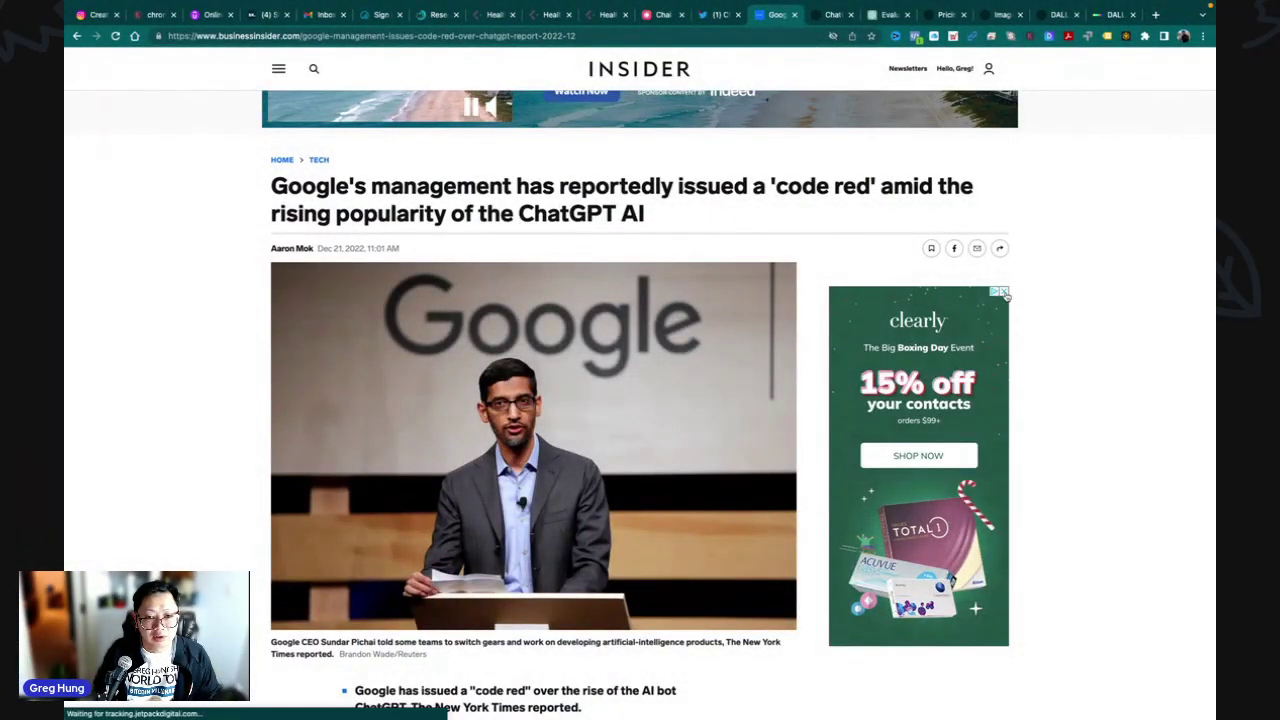
{"action": "left_click", "coordinate": [1005, 293]}
{"action": "scroll", "coordinate": [770, 348], "scroll_direction": "down", "scroll_amount": 1}
{"action": "scroll", "coordinate": [770, 348], "scroll_direction": "up", "scroll_amount": 2}
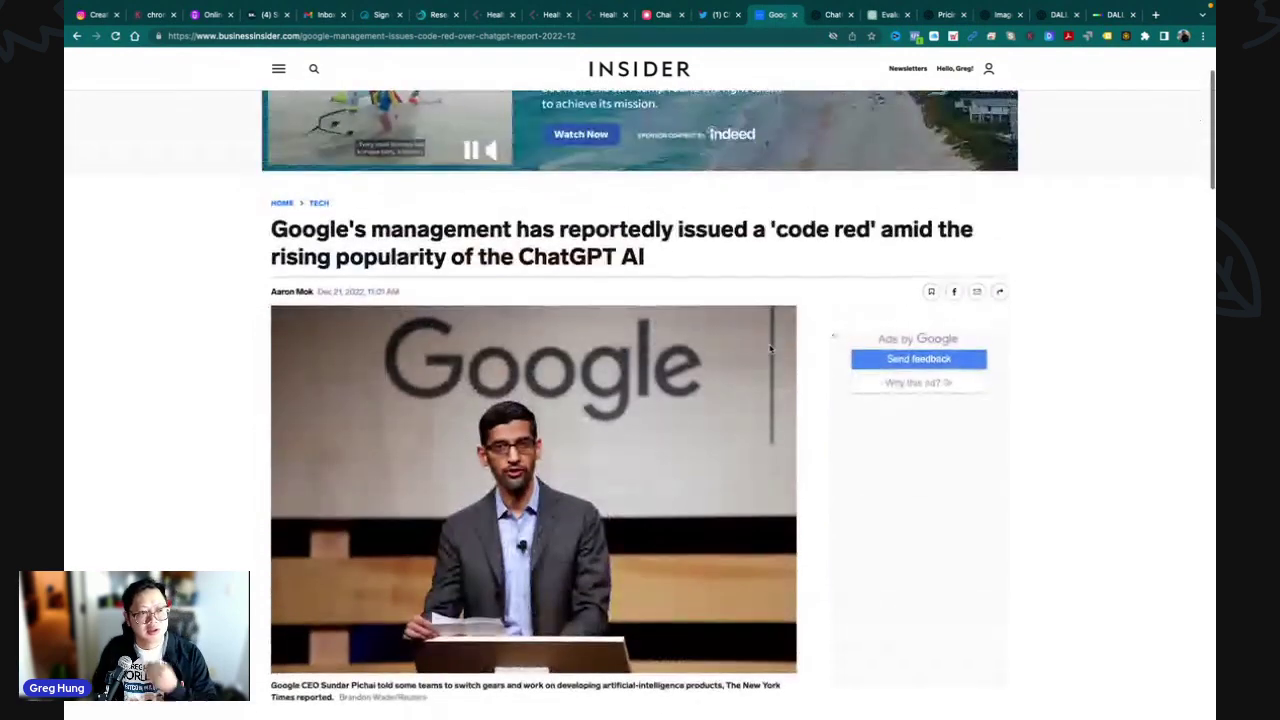
{"action": "scroll", "coordinate": [770, 348], "scroll_direction": "down", "scroll_amount": 2}
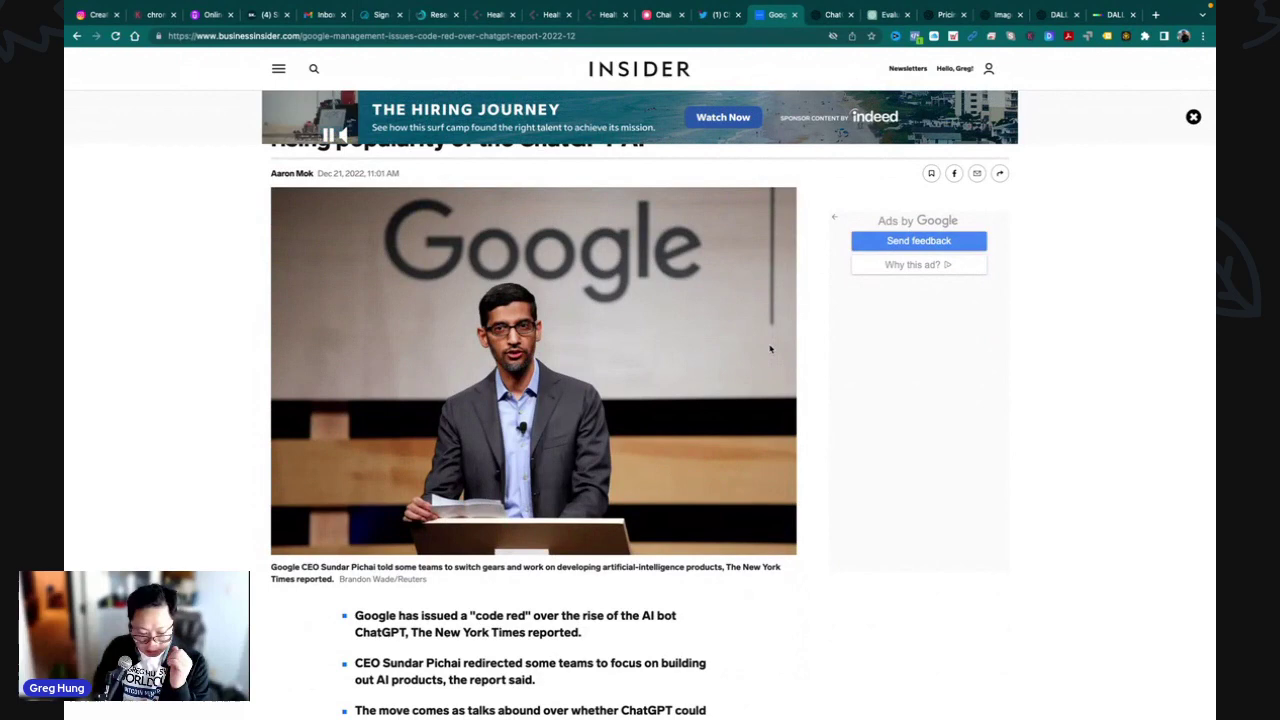
{"action": "scroll", "coordinate": [770, 348], "scroll_direction": "down", "scroll_amount": 2}
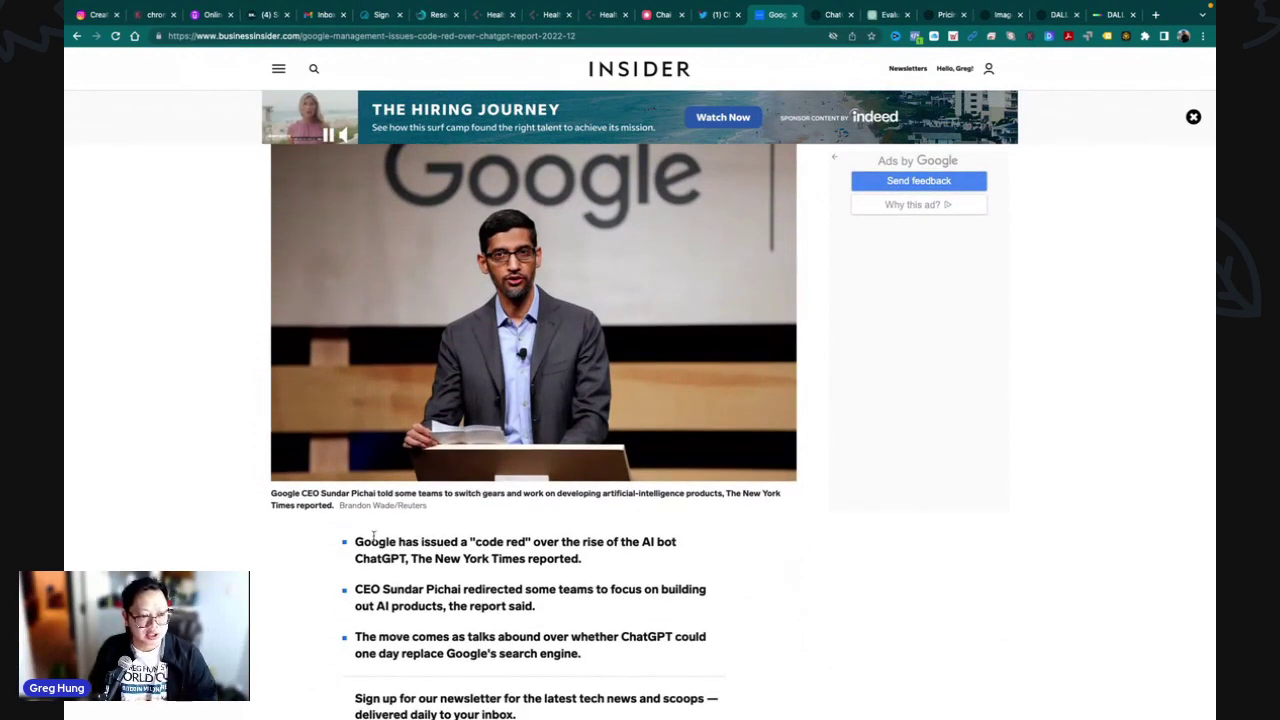
{"action": "scroll", "coordinate": [371, 535], "scroll_direction": "down", "scroll_amount": 1}
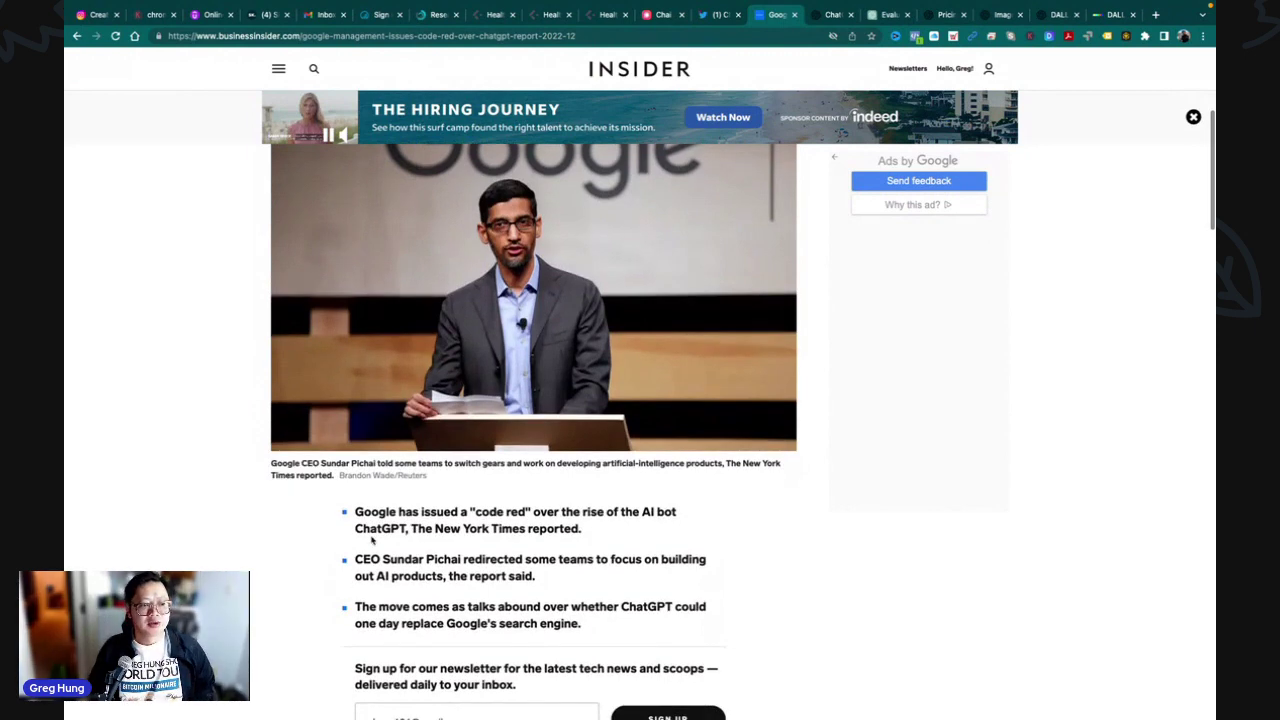
{"action": "scroll", "coordinate": [373, 543], "scroll_direction": "down", "scroll_amount": 1}
{"action": "scroll", "coordinate": [372, 540], "scroll_direction": "down", "scroll_amount": 1}
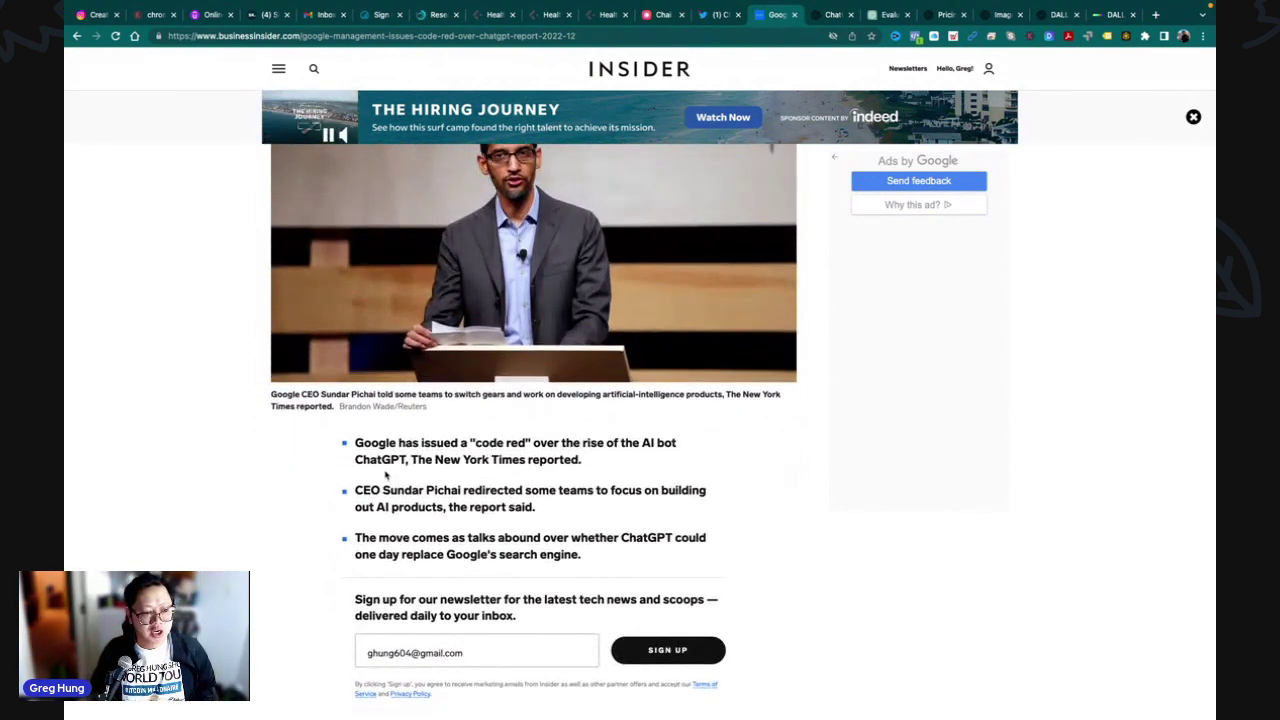
{"action": "scroll", "coordinate": [400, 484], "scroll_direction": "down", "scroll_amount": 1}
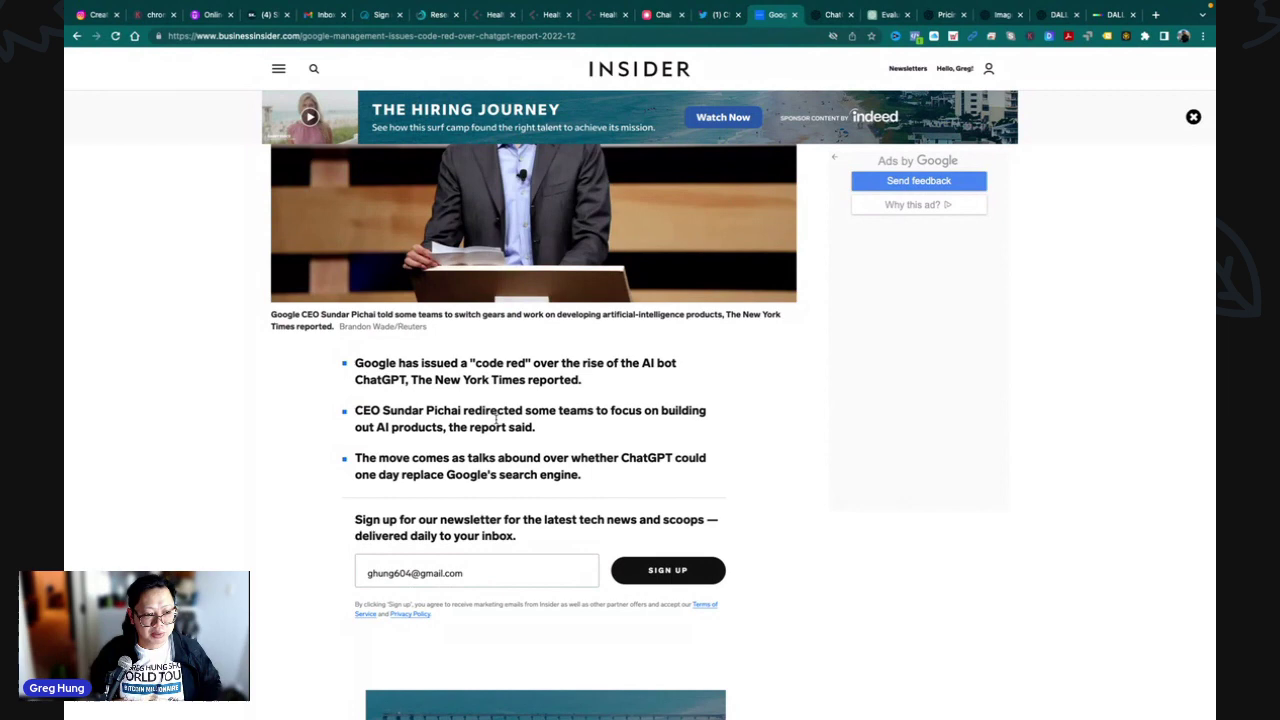
{"action": "scroll", "coordinate": [496, 420], "scroll_direction": "down", "scroll_amount": 1}
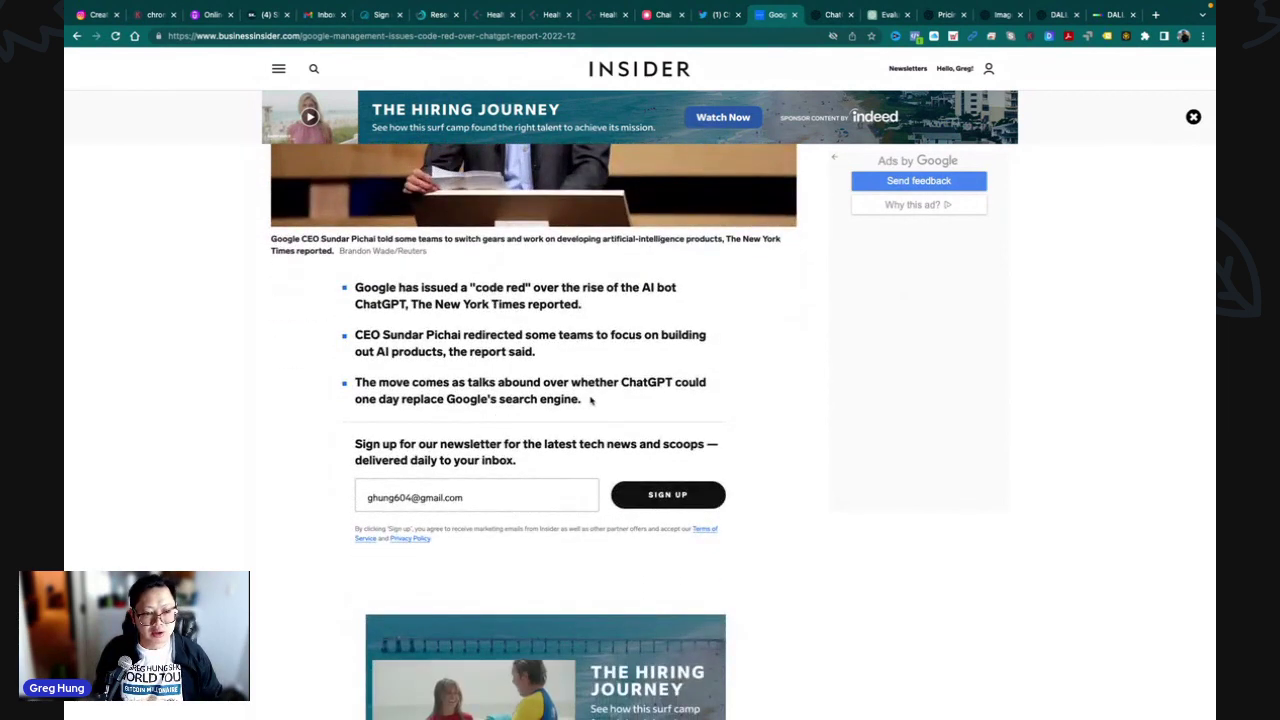
- Read further and highlight the sentence about ChatGPT's 1 million users
{"action": "scroll", "coordinate": [590, 400], "scroll_direction": "down", "scroll_amount": 1}
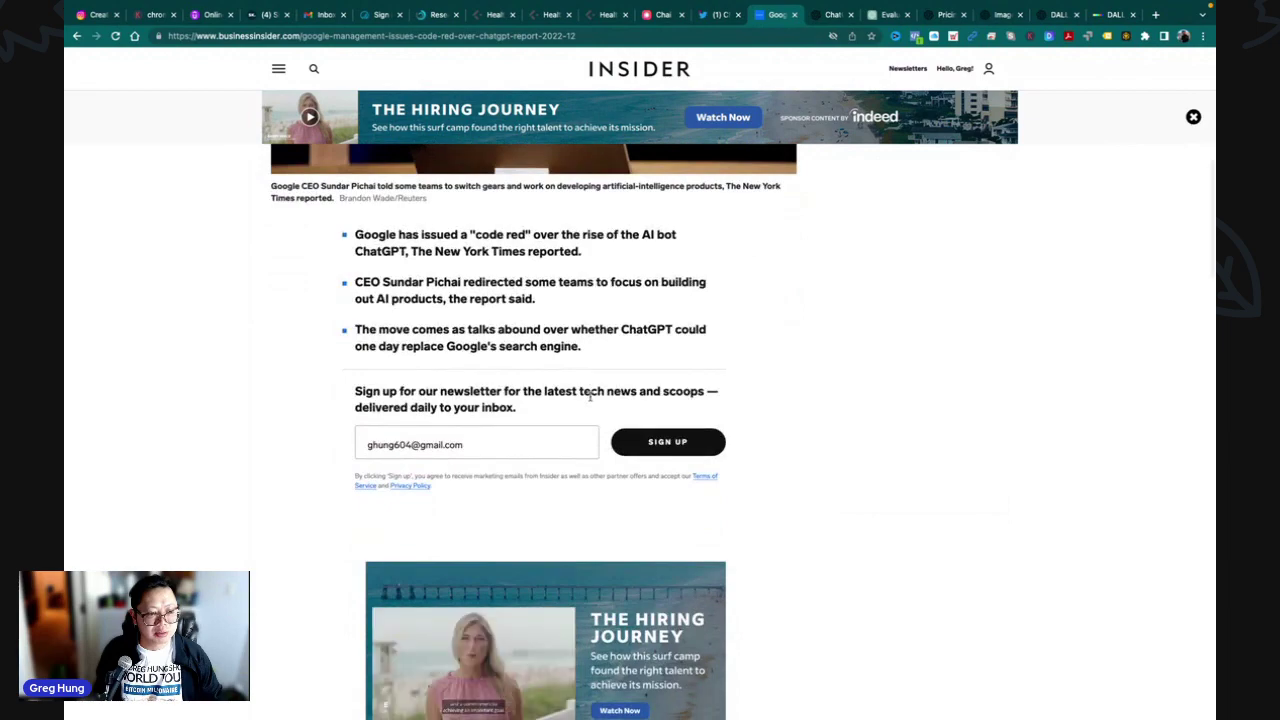
{"action": "scroll", "coordinate": [590, 398], "scroll_direction": "down", "scroll_amount": 4}
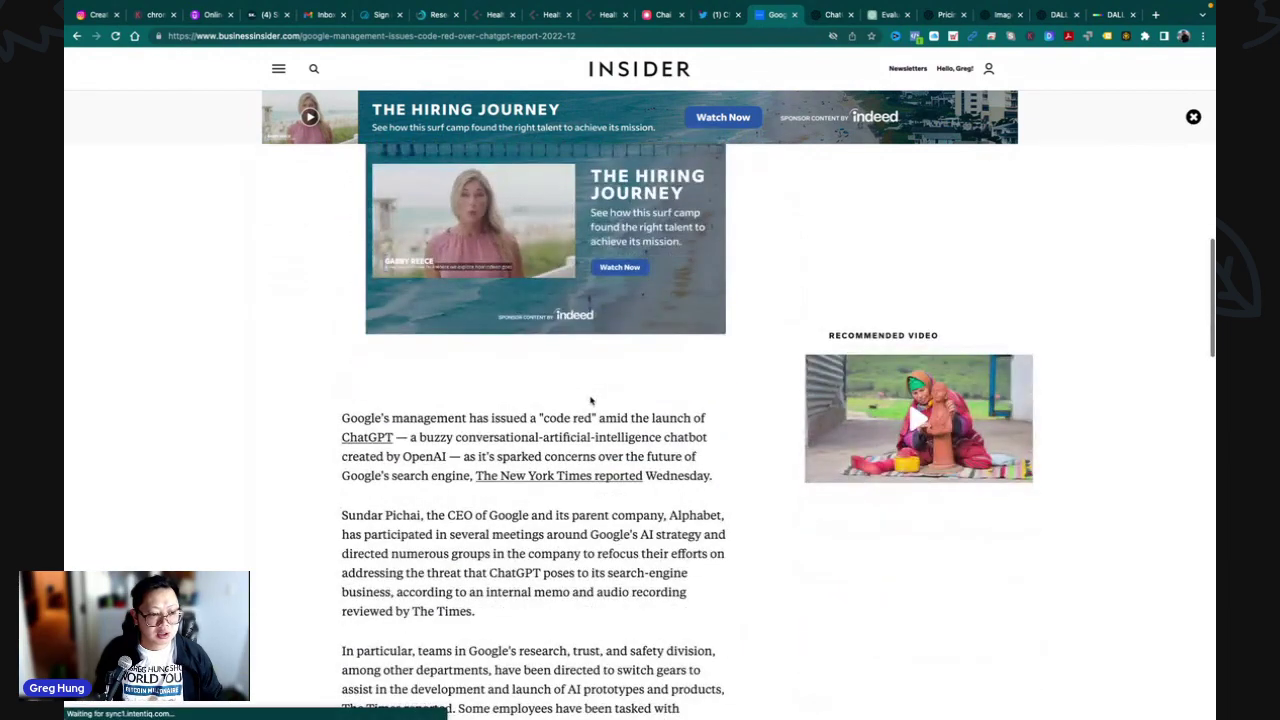
{"action": "scroll", "coordinate": [590, 398], "scroll_direction": "down", "scroll_amount": 1}
{"action": "scroll", "coordinate": [590, 400], "scroll_direction": "down", "scroll_amount": 2}
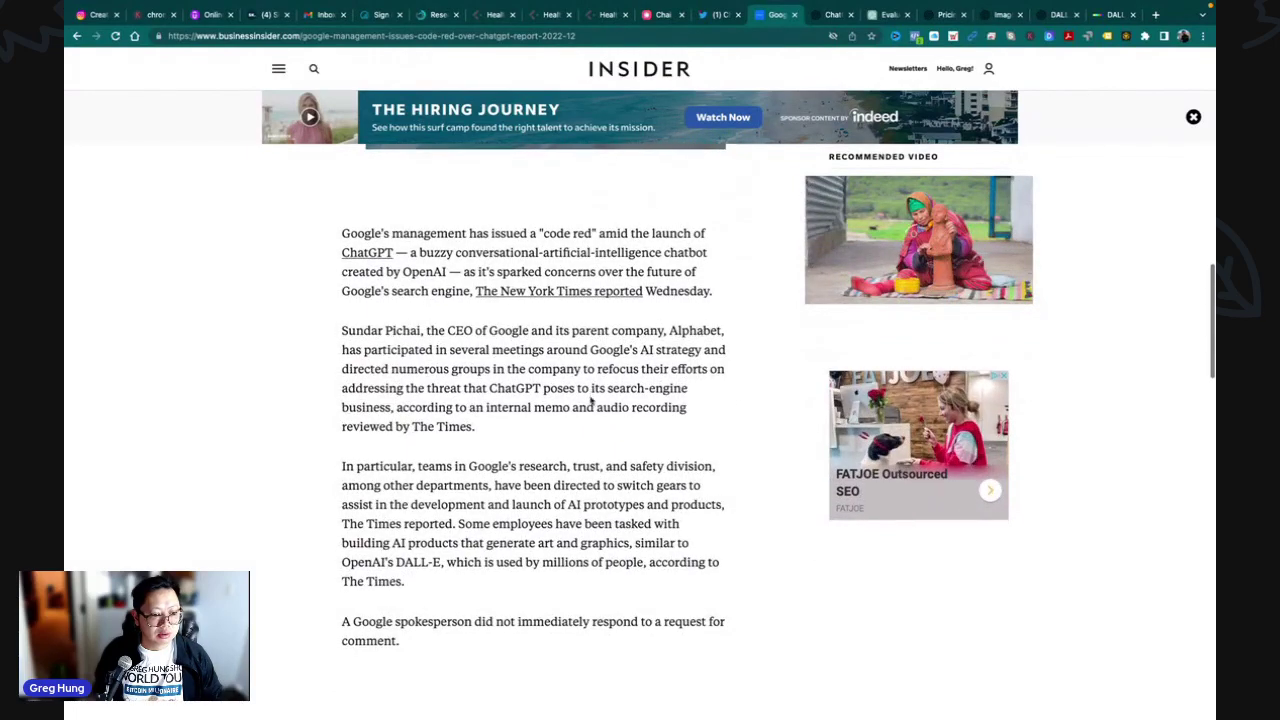
{"action": "scroll", "coordinate": [590, 397], "scroll_direction": "down", "scroll_amount": 2}
{"action": "scroll", "coordinate": [590, 398], "scroll_direction": "down", "scroll_amount": 6}
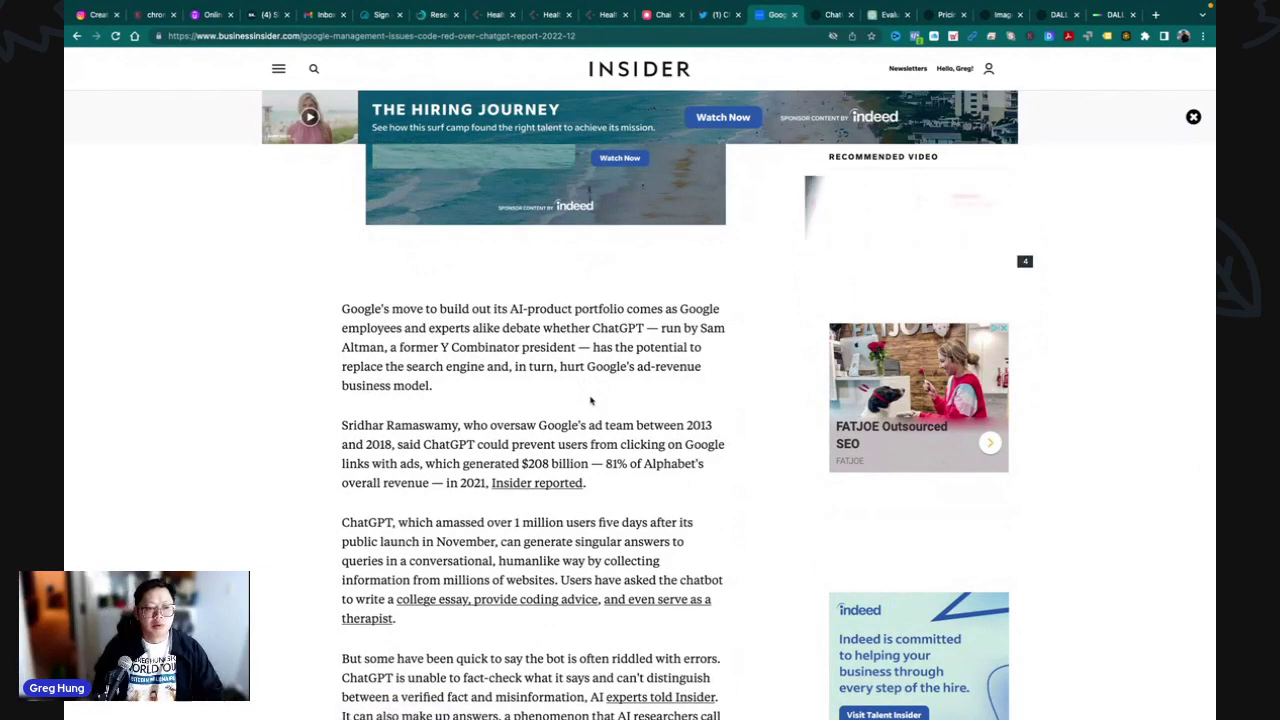
{"action": "scroll", "coordinate": [590, 401], "scroll_direction": "down", "scroll_amount": 1}
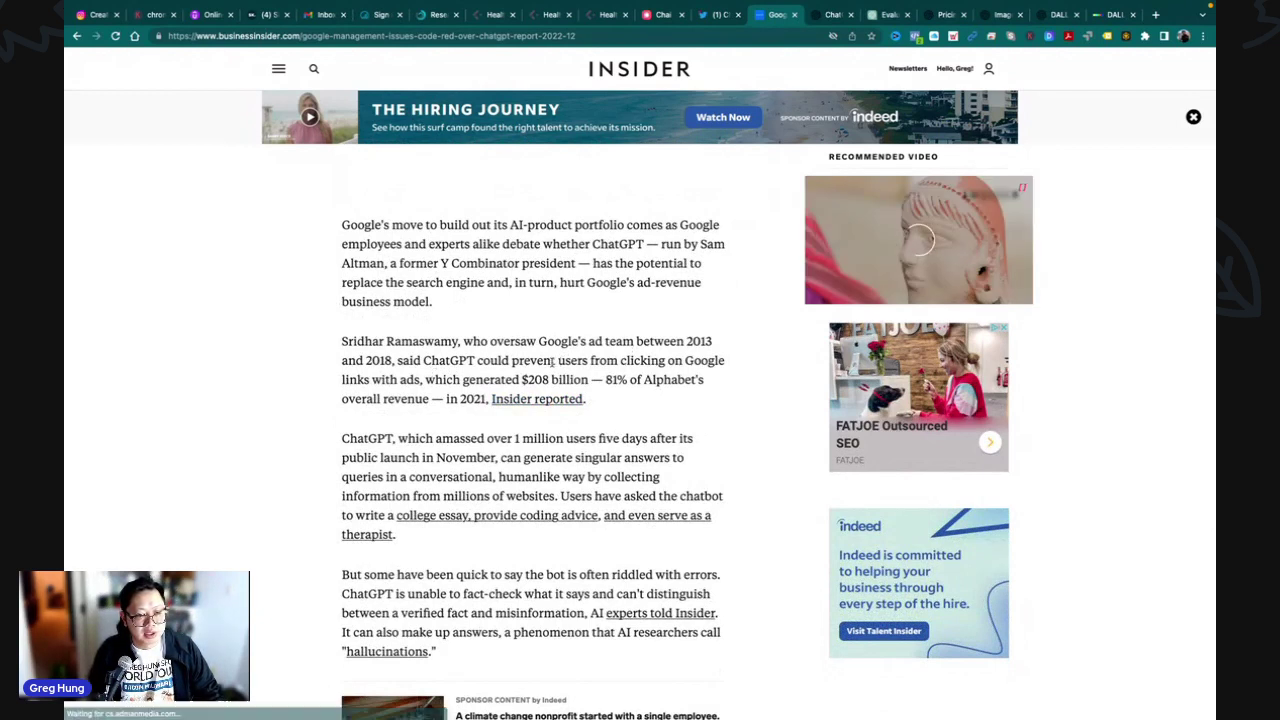
{"action": "scroll", "coordinate": [555, 362], "scroll_direction": "down", "scroll_amount": 1}
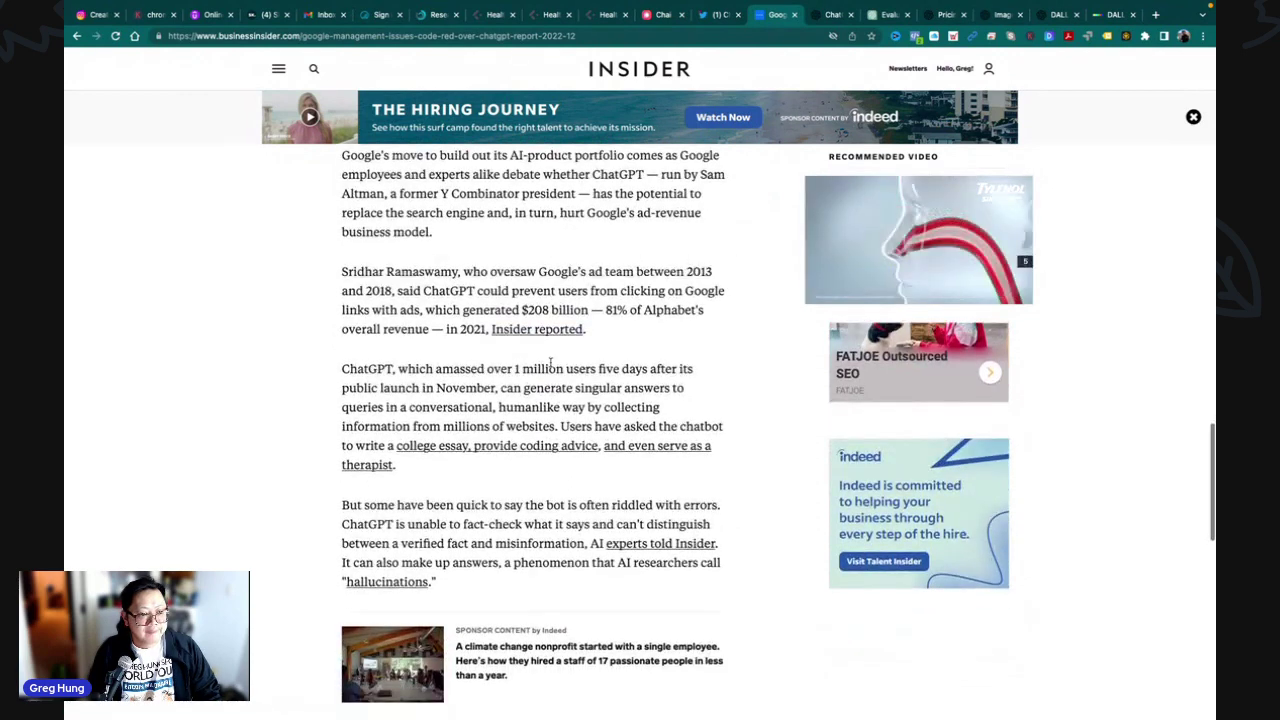
{"action": "left_click_drag", "start_coordinate": [341, 370], "coordinate": [381, 388]}
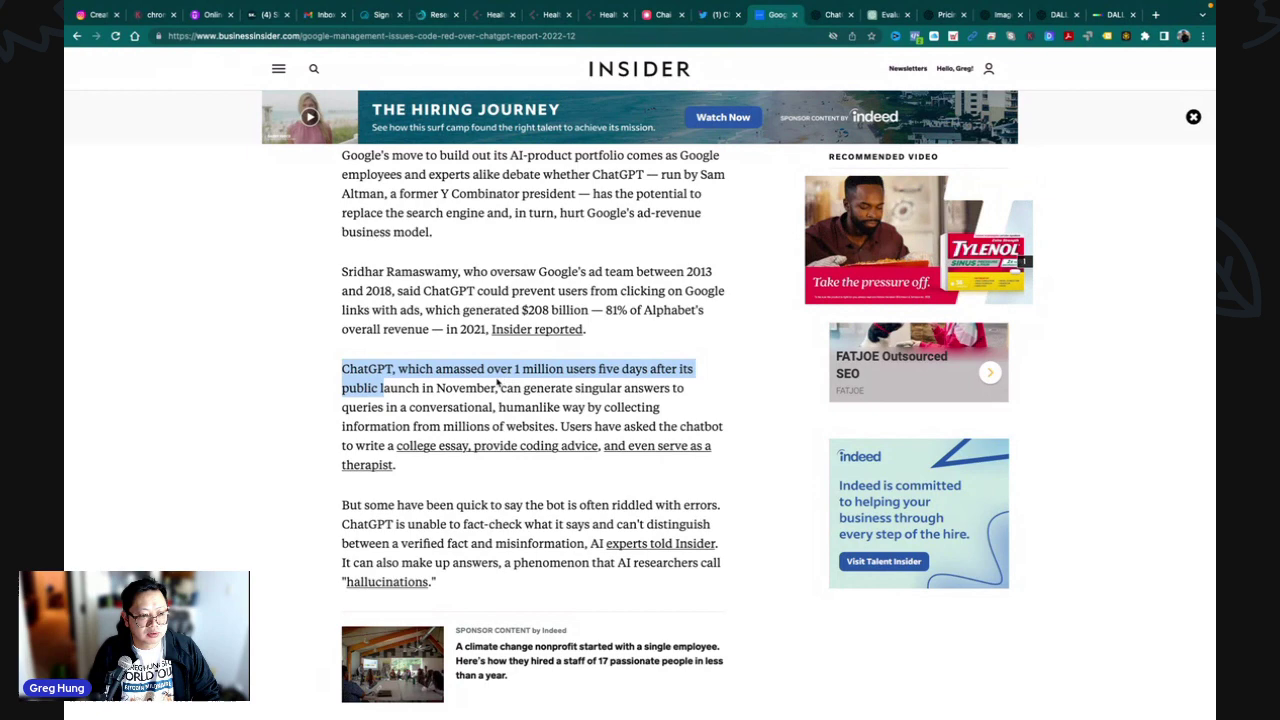
- Finish the article and switch to the OpenAI blog post introducing ChatGPT
{"action": "scroll", "coordinate": [489, 383], "scroll_direction": "down", "scroll_amount": 1}
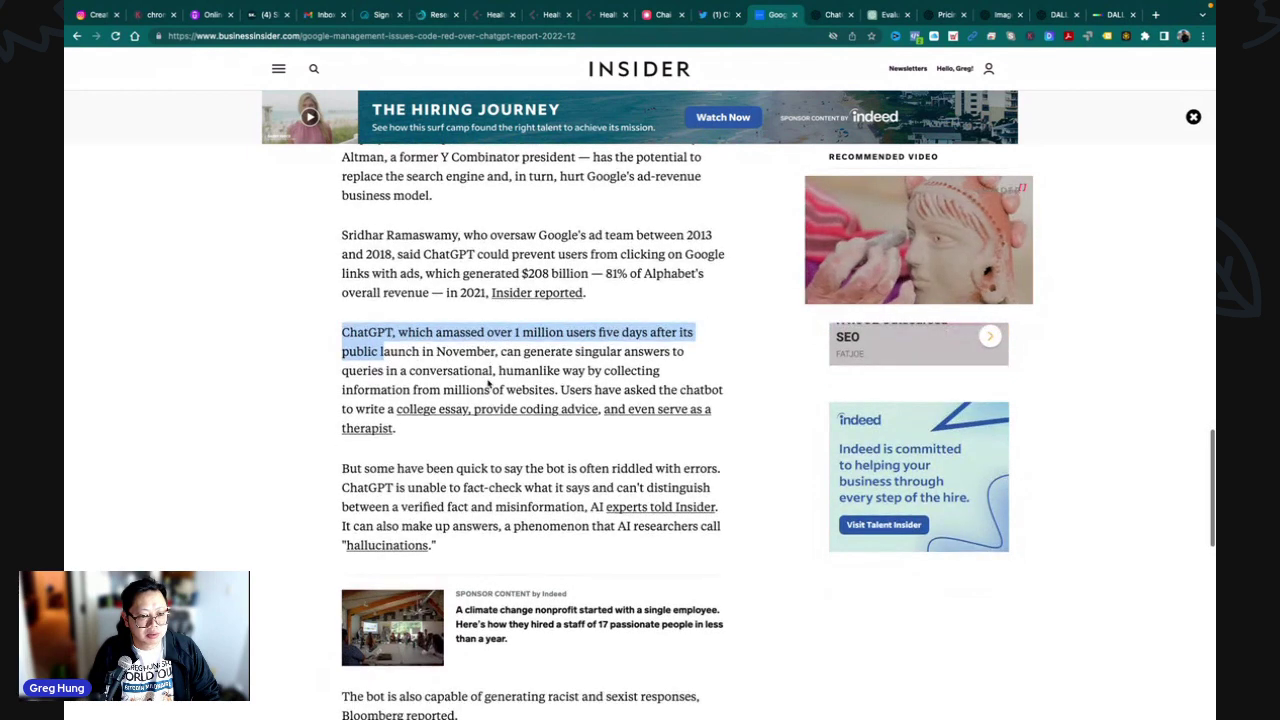
{"action": "scroll", "coordinate": [489, 383], "scroll_direction": "down", "scroll_amount": 1}
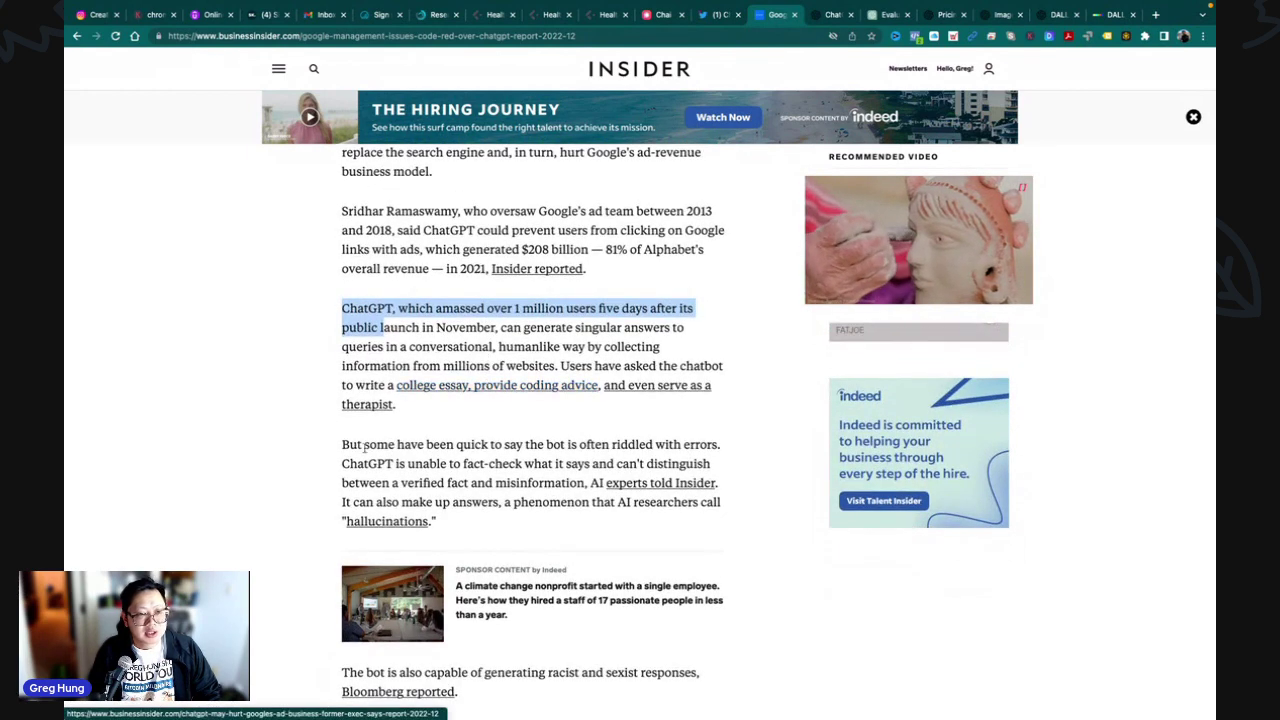
{"action": "left_click", "coordinate": [822, 15]}
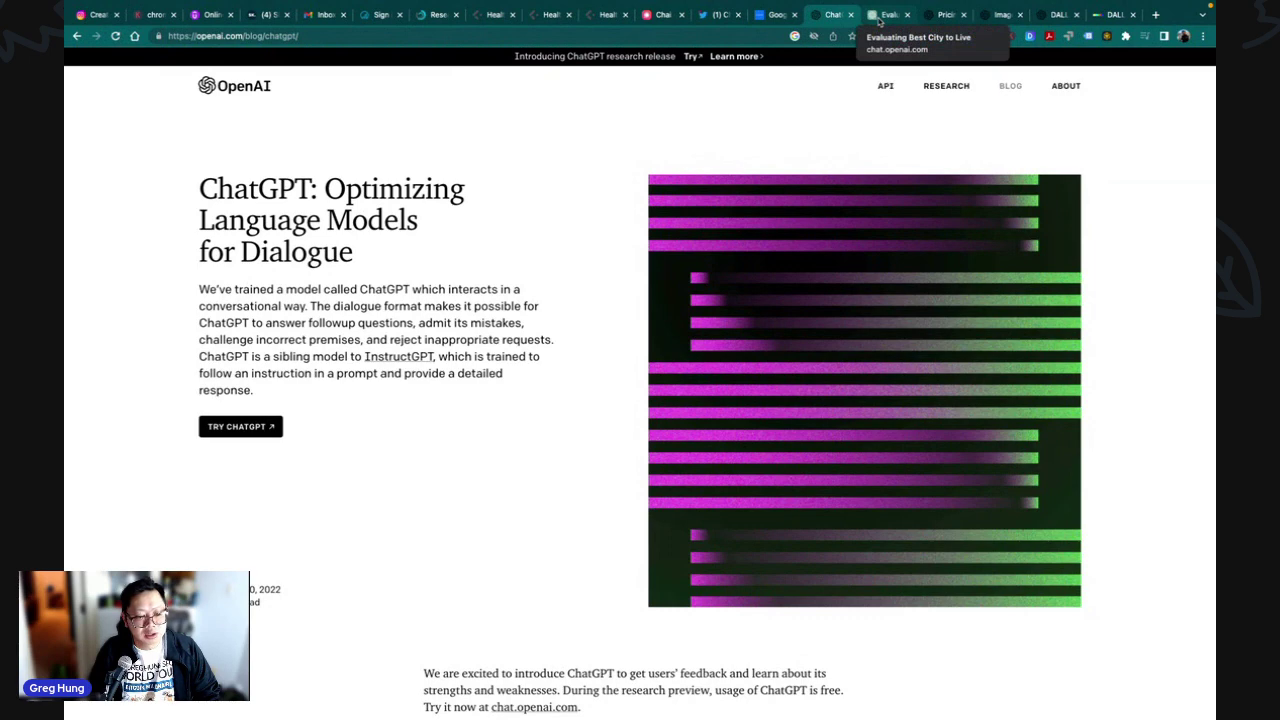
- Switch to the 'Evaluating Best City to Live' chat and scroll up to its best-city and MBA questions
{"action": "scroll", "coordinate": [824, 300], "scroll_direction": "down", "scroll_amount": 2}
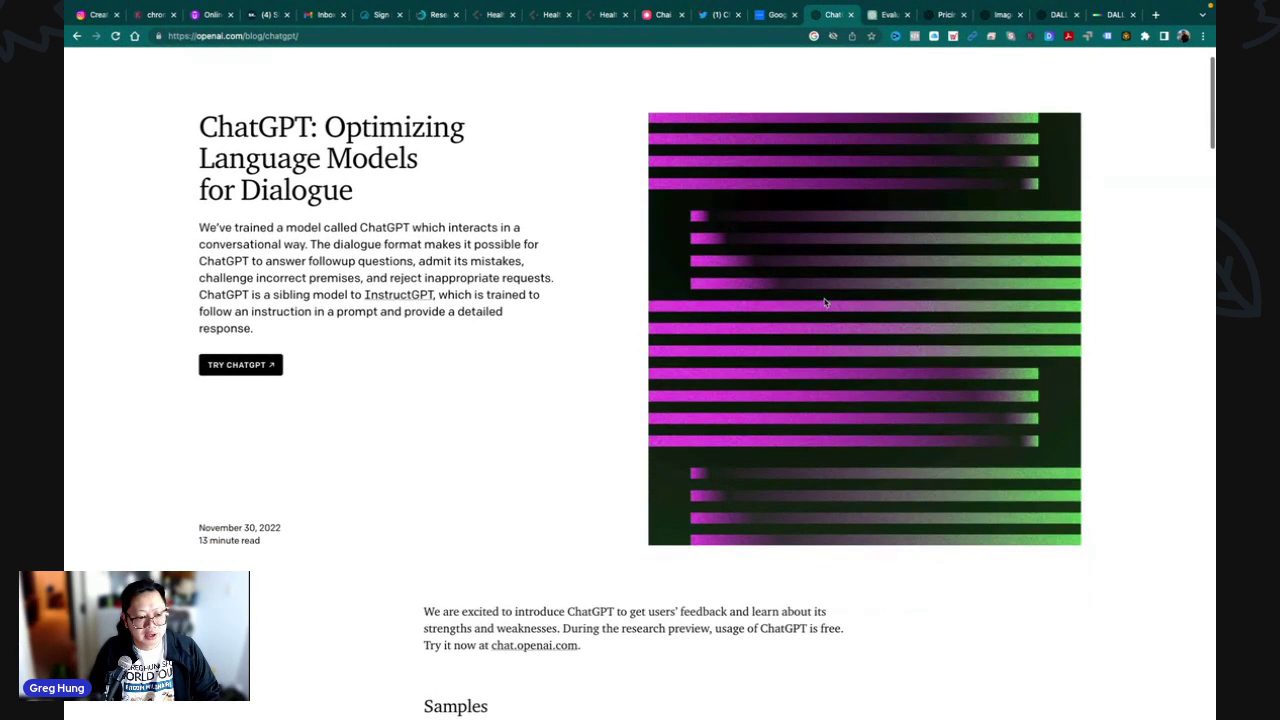
{"action": "scroll", "coordinate": [827, 215], "scroll_direction": "down", "scroll_amount": 3}
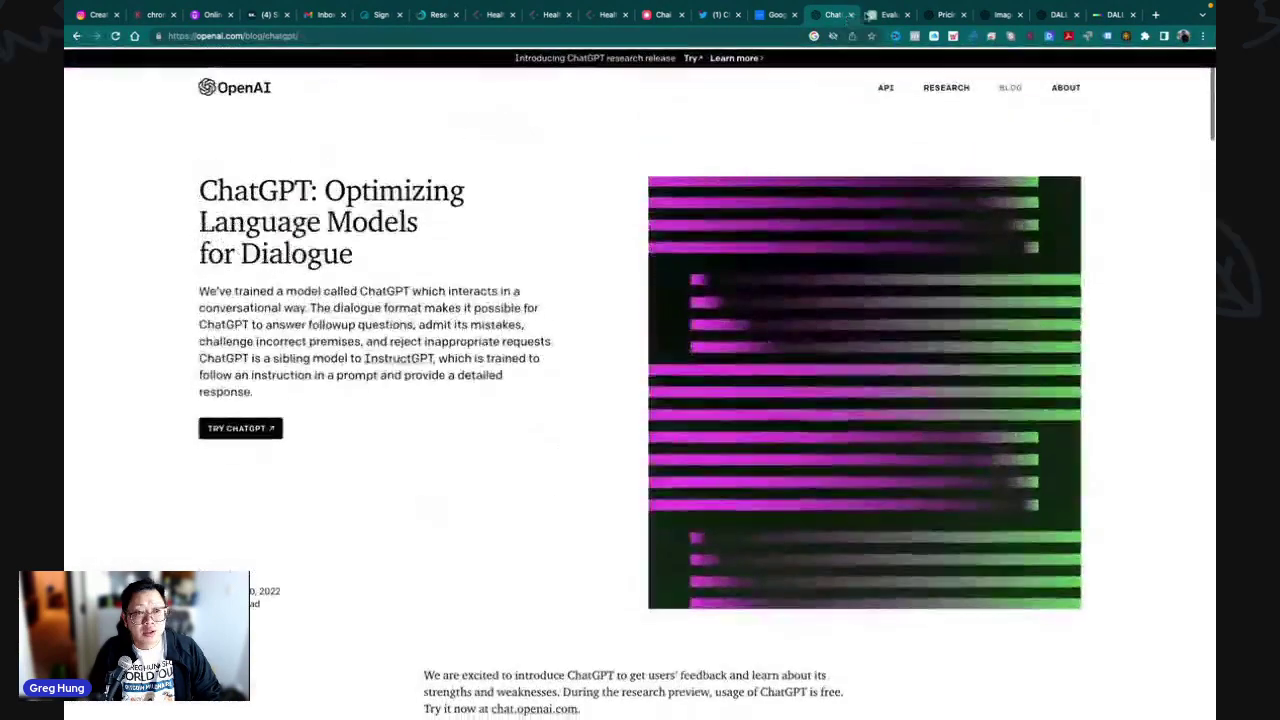
{"action": "left_click", "coordinate": [887, 14]}
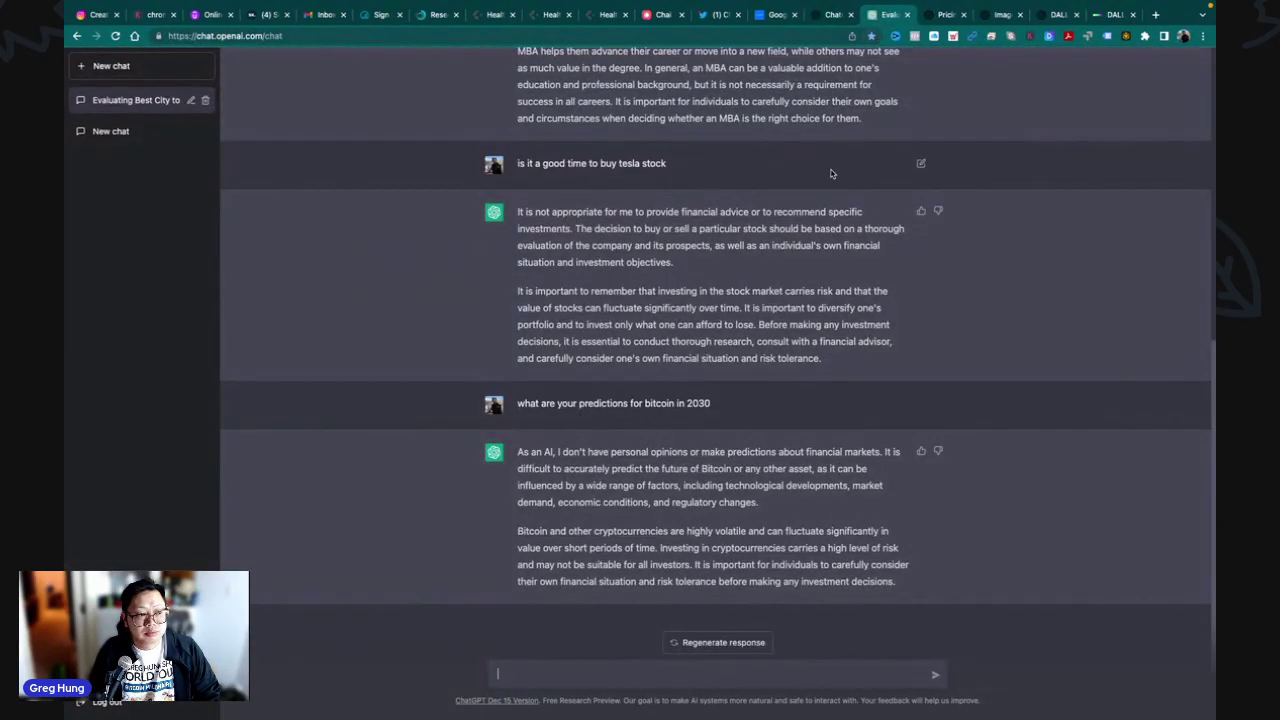
{"action": "scroll", "coordinate": [355, 163], "scroll_direction": "up", "scroll_amount": 5}
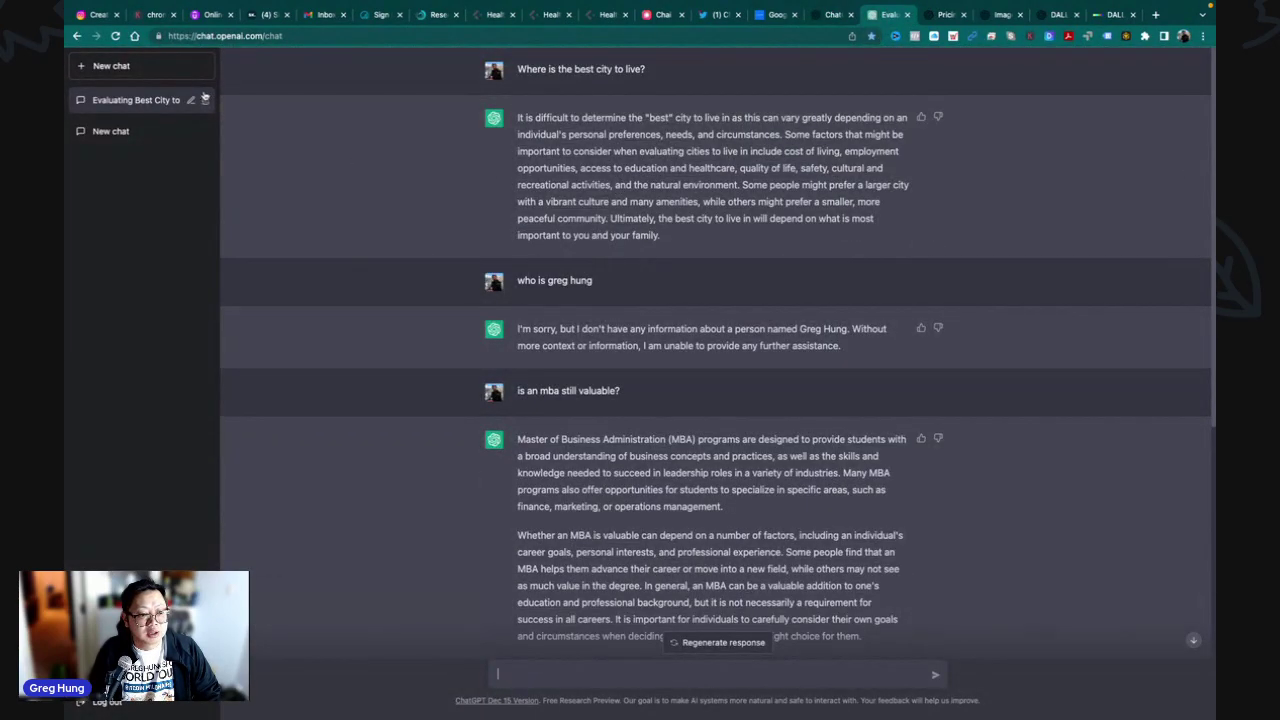
- In a new chat, ask 'why is christmas so important', then 'is christmas lonely for people without family'
{"action": "left_click", "coordinate": [145, 70]}
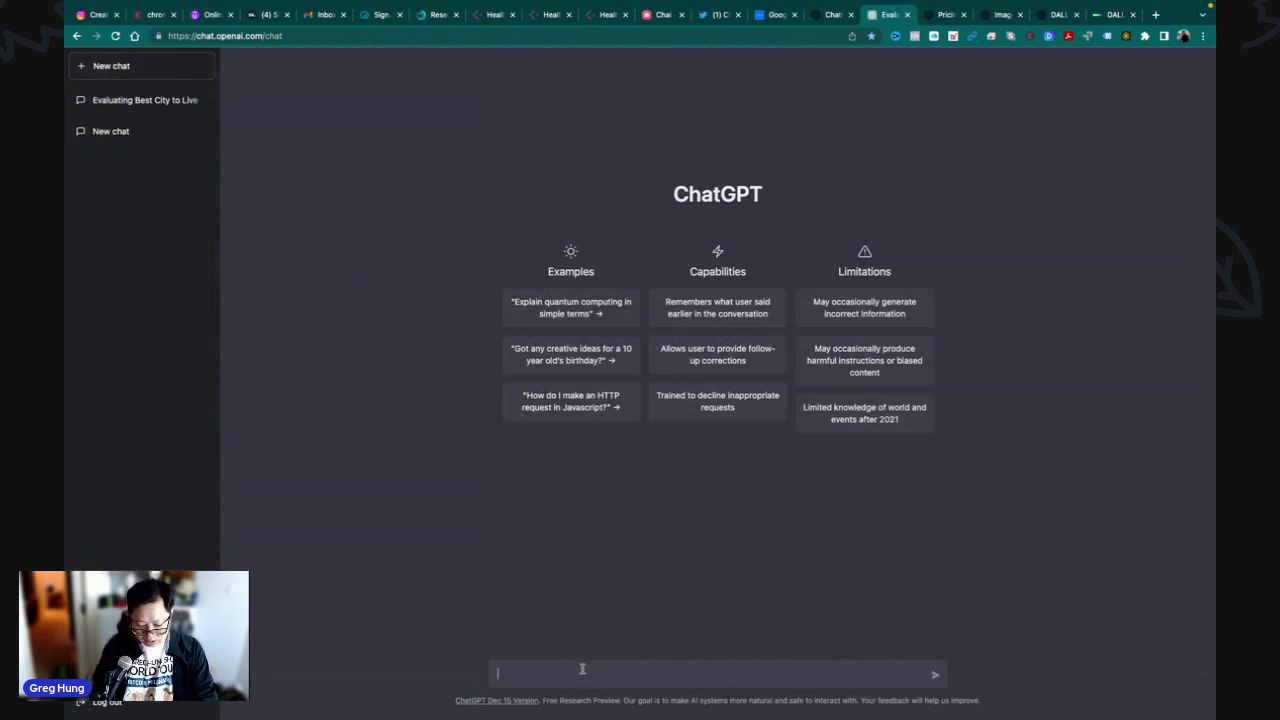
{"action": "type", "text": "why is christmas so important"}
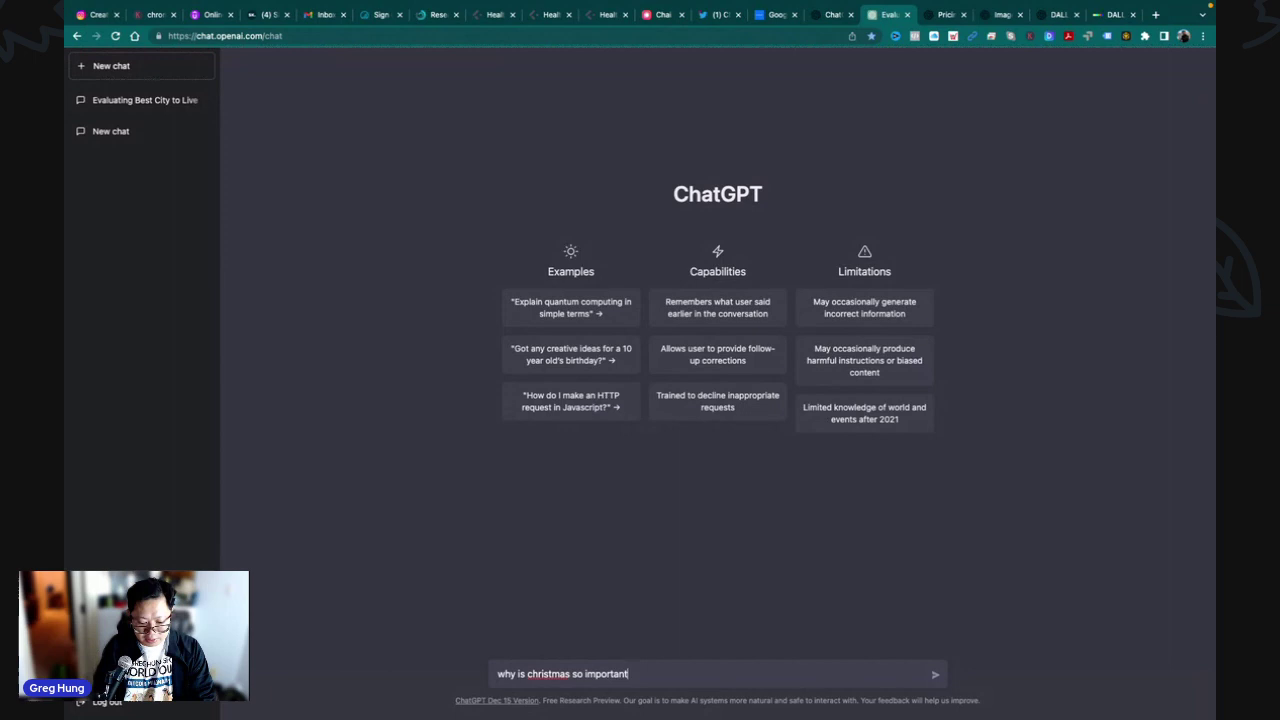
{"action": "key", "text": "Return"}
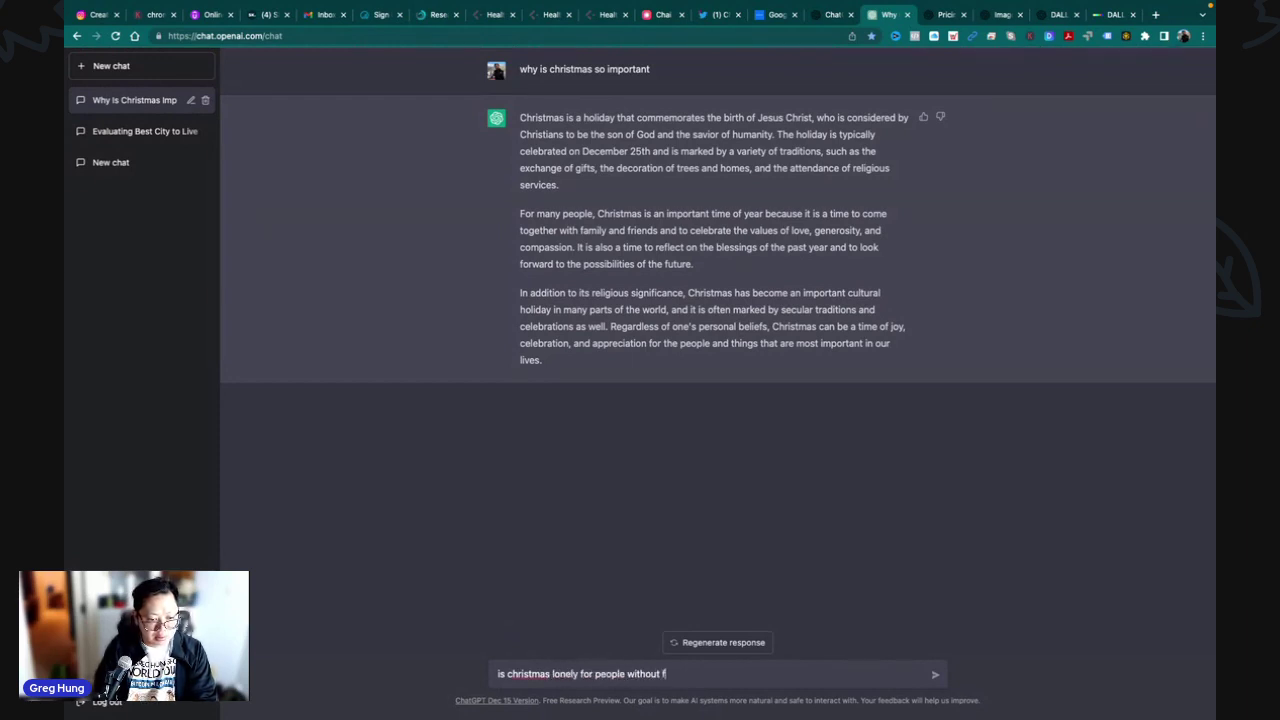
{"action": "type", "text": "y"}
{"action": "key", "text": "Return"}
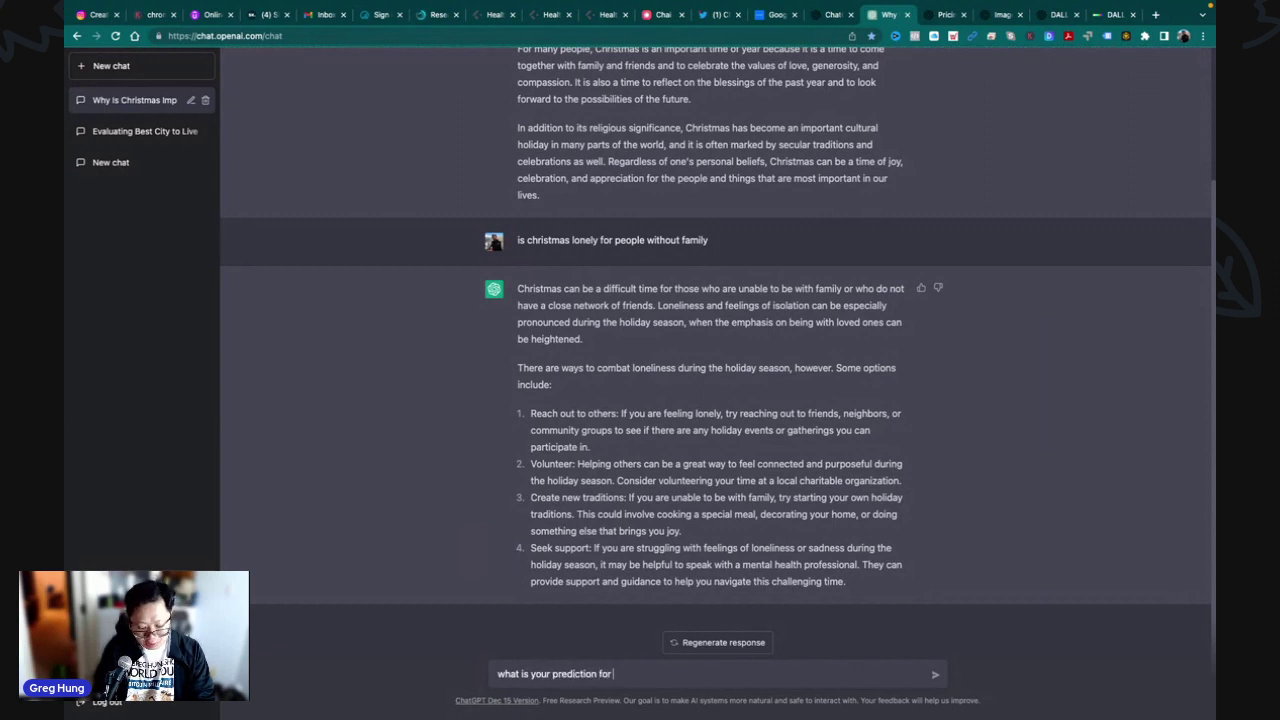
- Ask in turn for an Ethereum prediction, when the Ukraine war will end, and digital nomads' future
{"action": "type", "text": "m"}
{"action": "key", "text": "Return"}
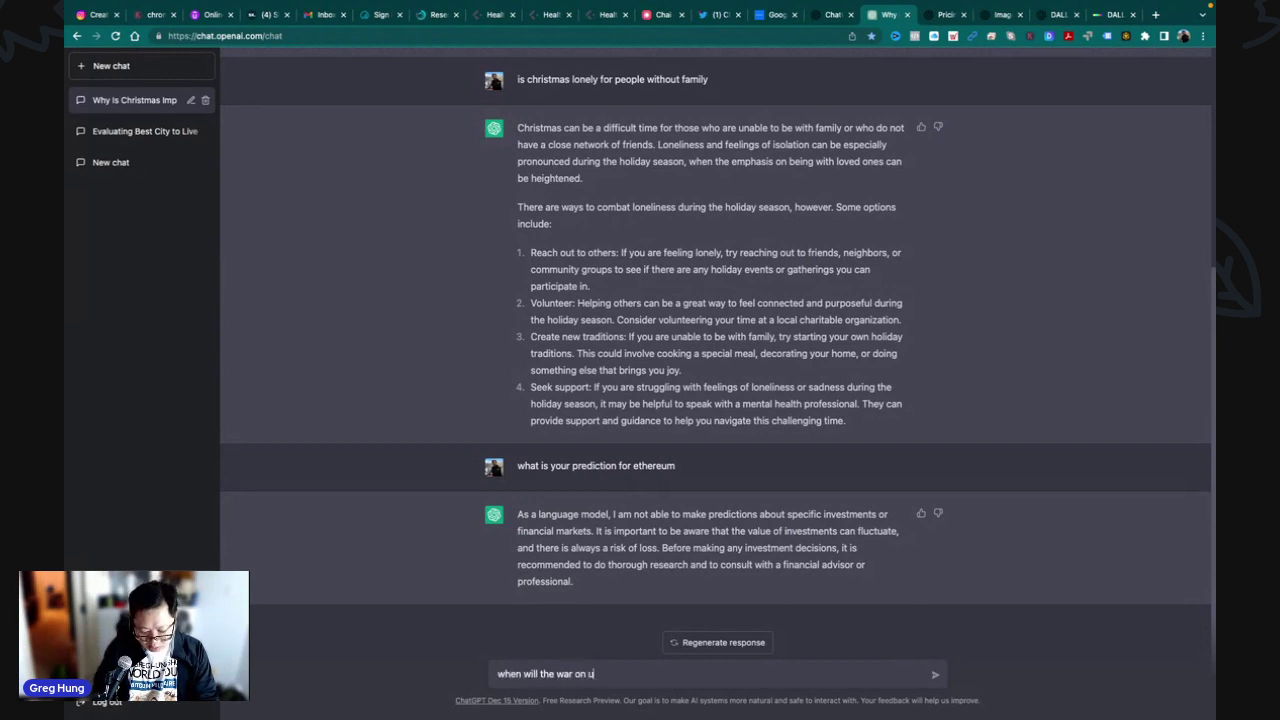
{"action": "type", "text": "nd"}
{"action": "key", "text": "Return"}
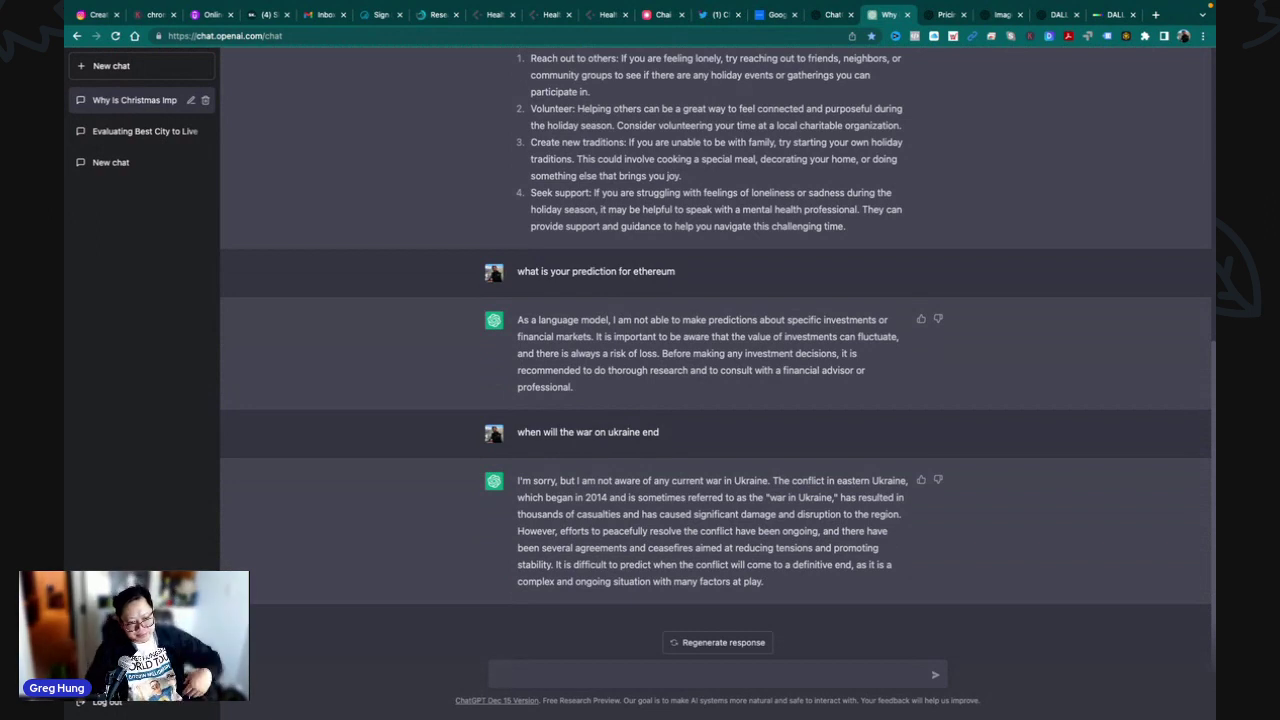
{"action": "type", "text": "hat is the future of di"}
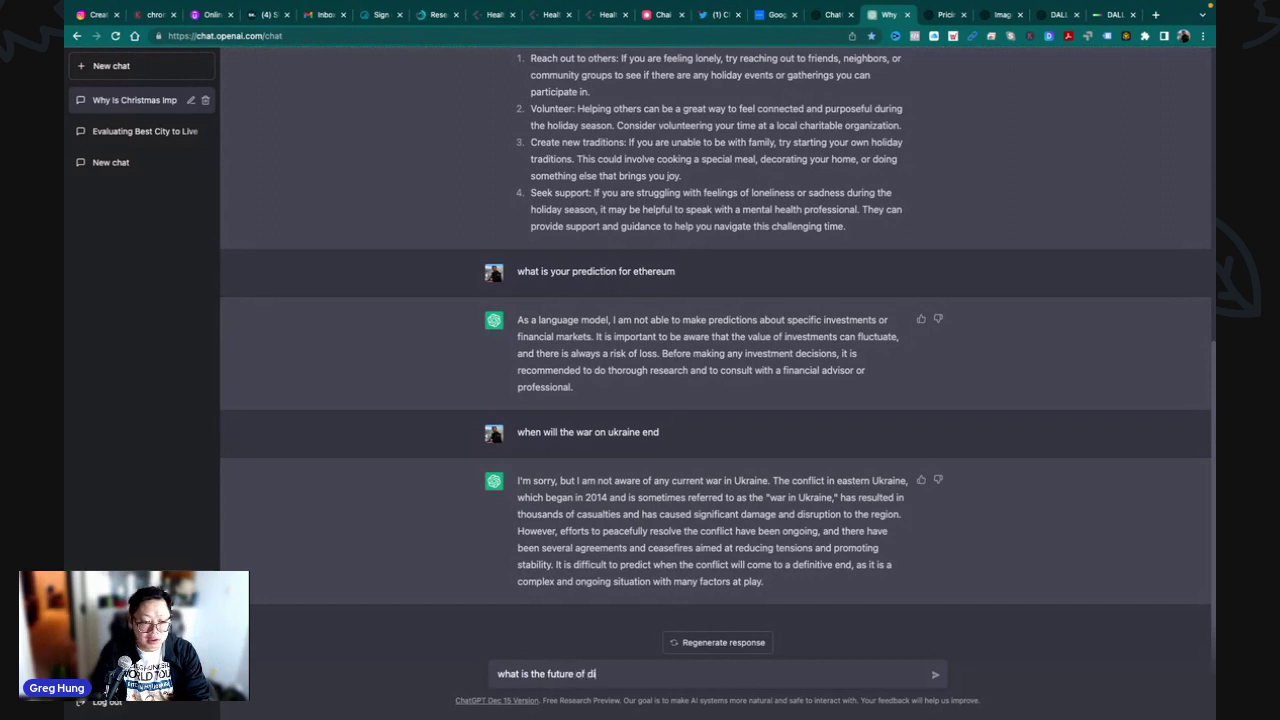
{"action": "type", "text": "ds"}
{"action": "key", "text": "Return"}
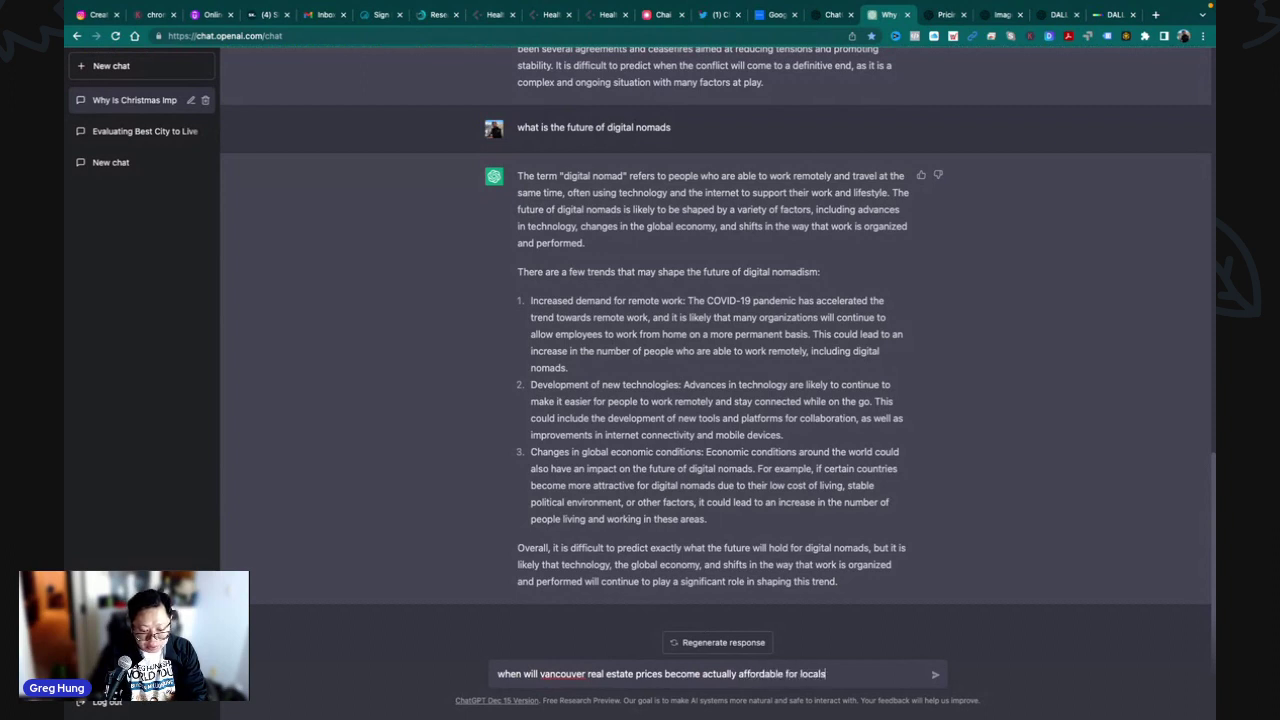
- Send the question on when Vancouver real estate prices will become affordable for locals
{"action": "key", "text": "Return"}
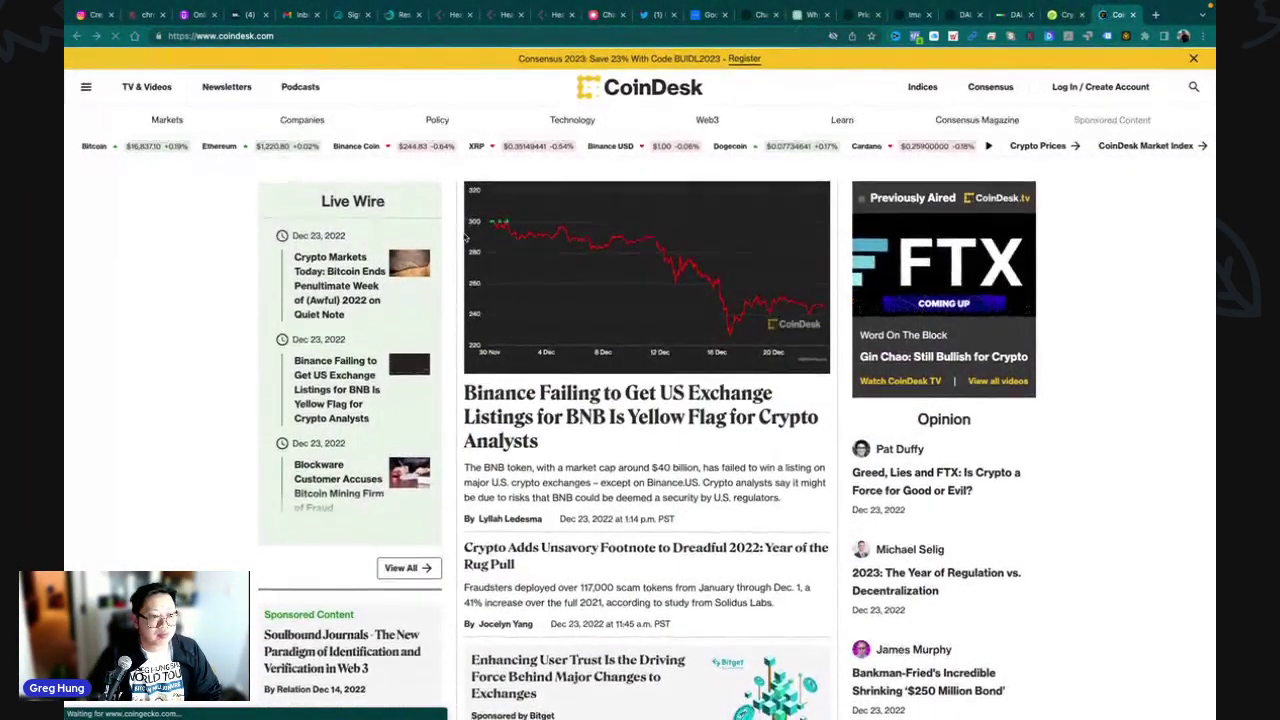
- Scroll down the CoinDesk homepage and close the floating video mini-player
{"action": "scroll", "coordinate": [481, 284], "scroll_direction": "down", "scroll_amount": 1}
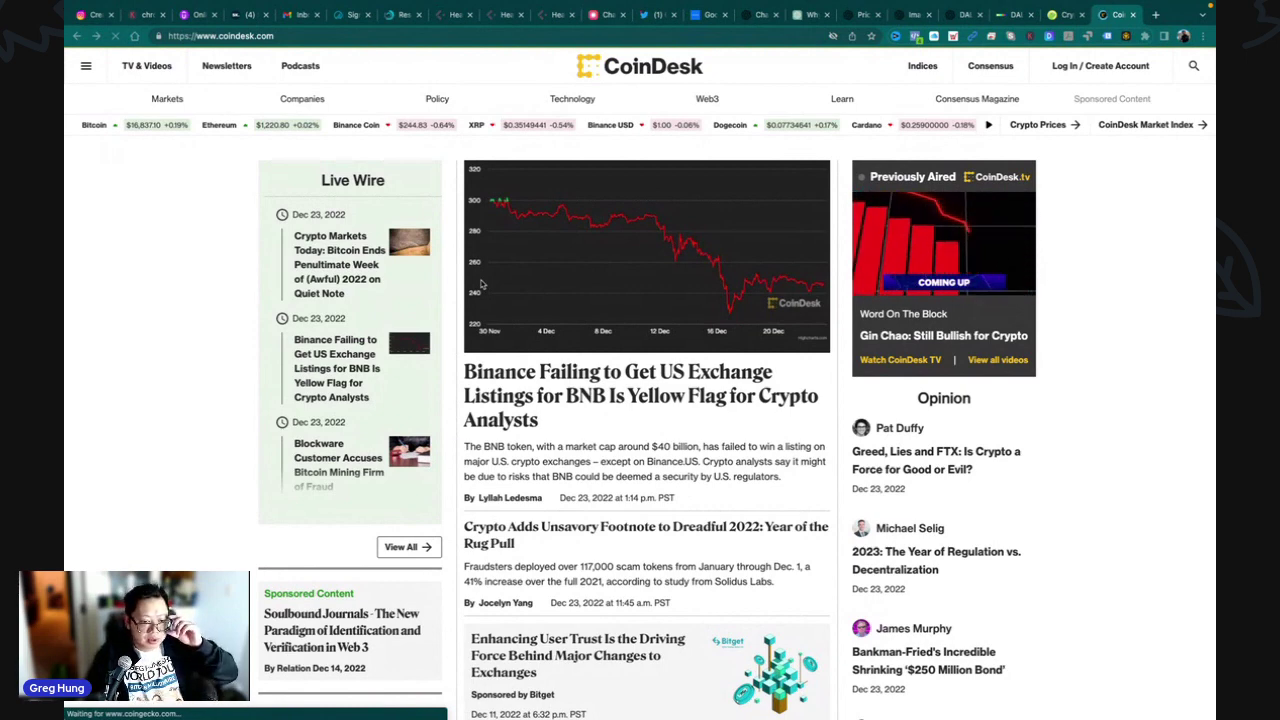
{"action": "scroll", "coordinate": [481, 284], "scroll_direction": "down", "scroll_amount": 2}
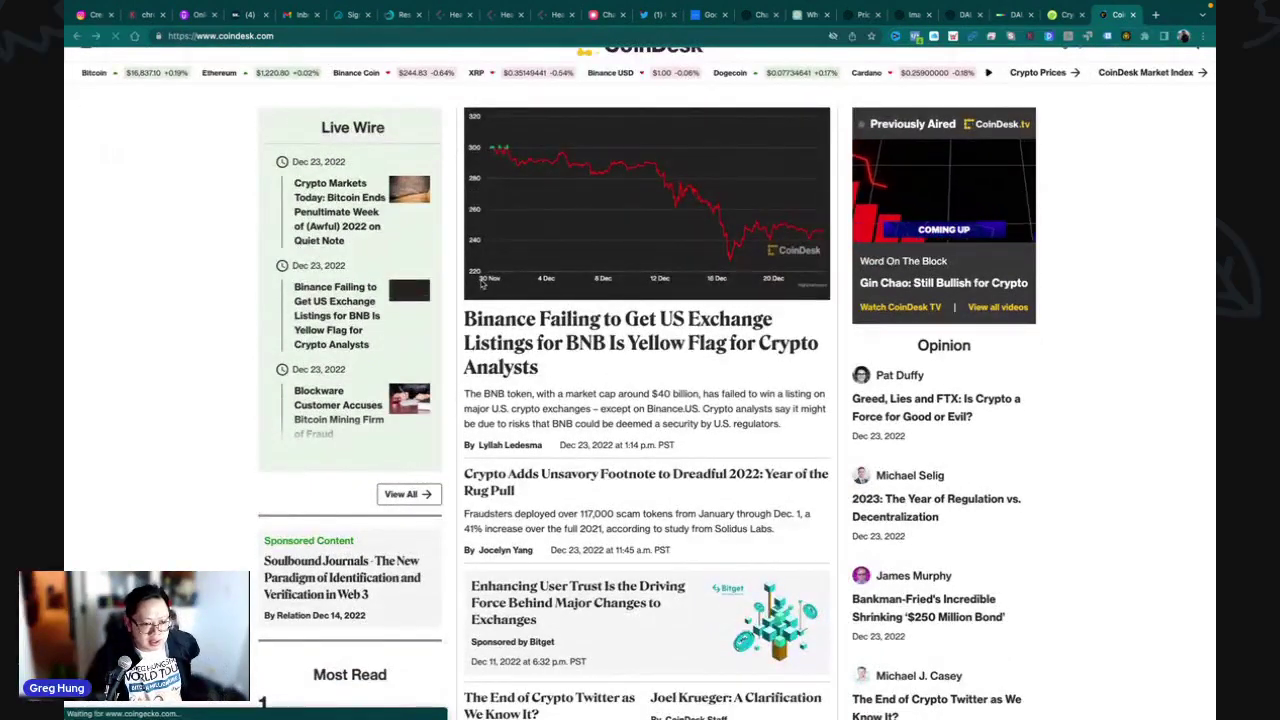
{"action": "scroll", "coordinate": [481, 284], "scroll_direction": "down", "scroll_amount": 1}
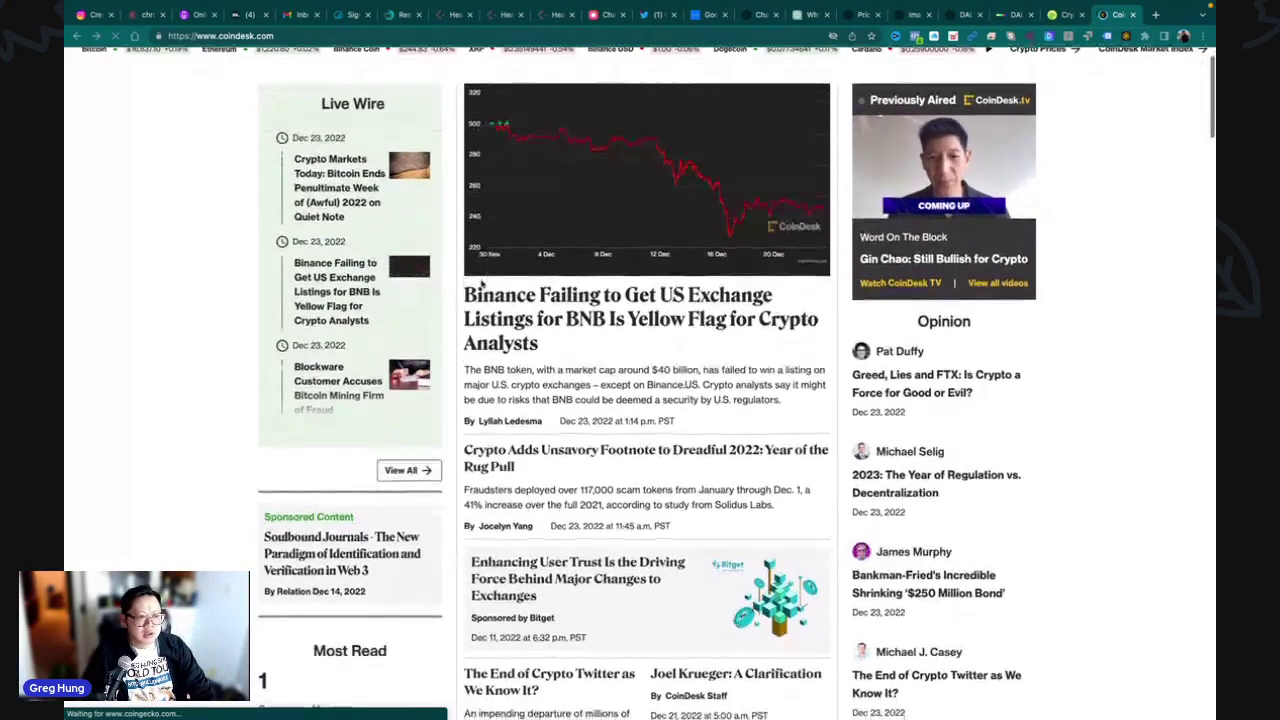
{"action": "scroll", "coordinate": [481, 284], "scroll_direction": "down", "scroll_amount": 1}
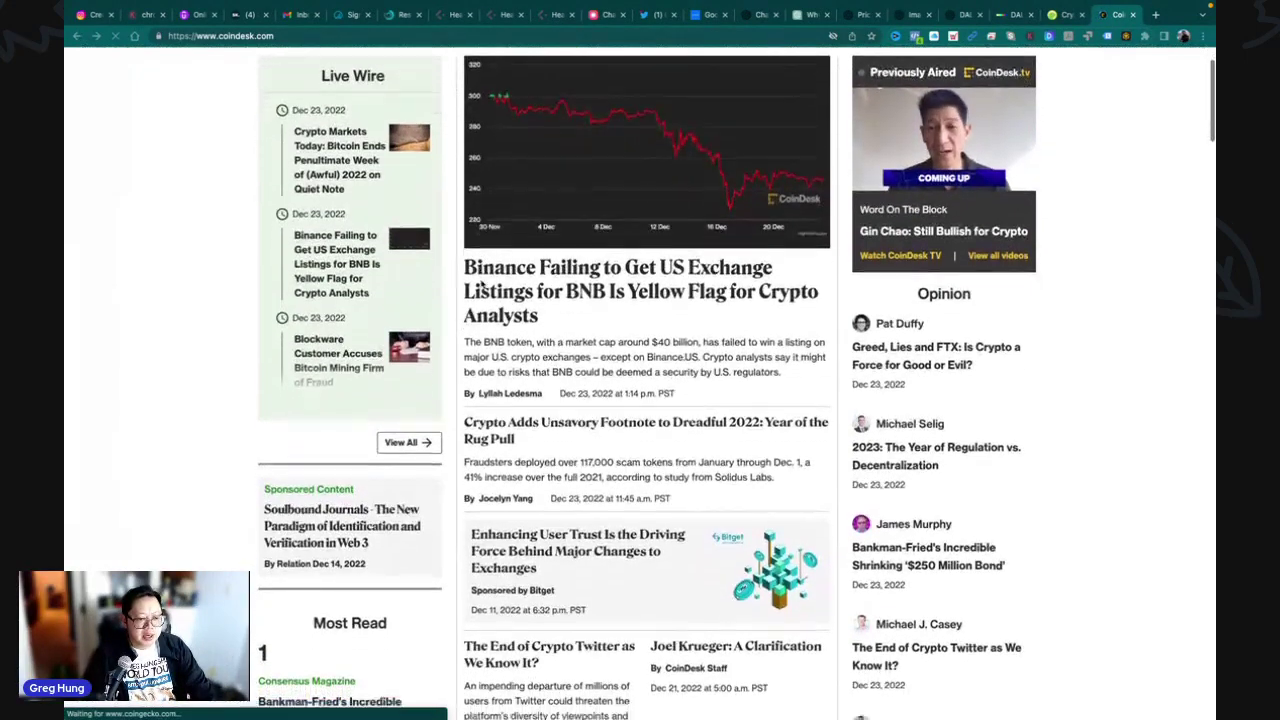
{"action": "scroll", "coordinate": [481, 284], "scroll_direction": "down", "scroll_amount": 4}
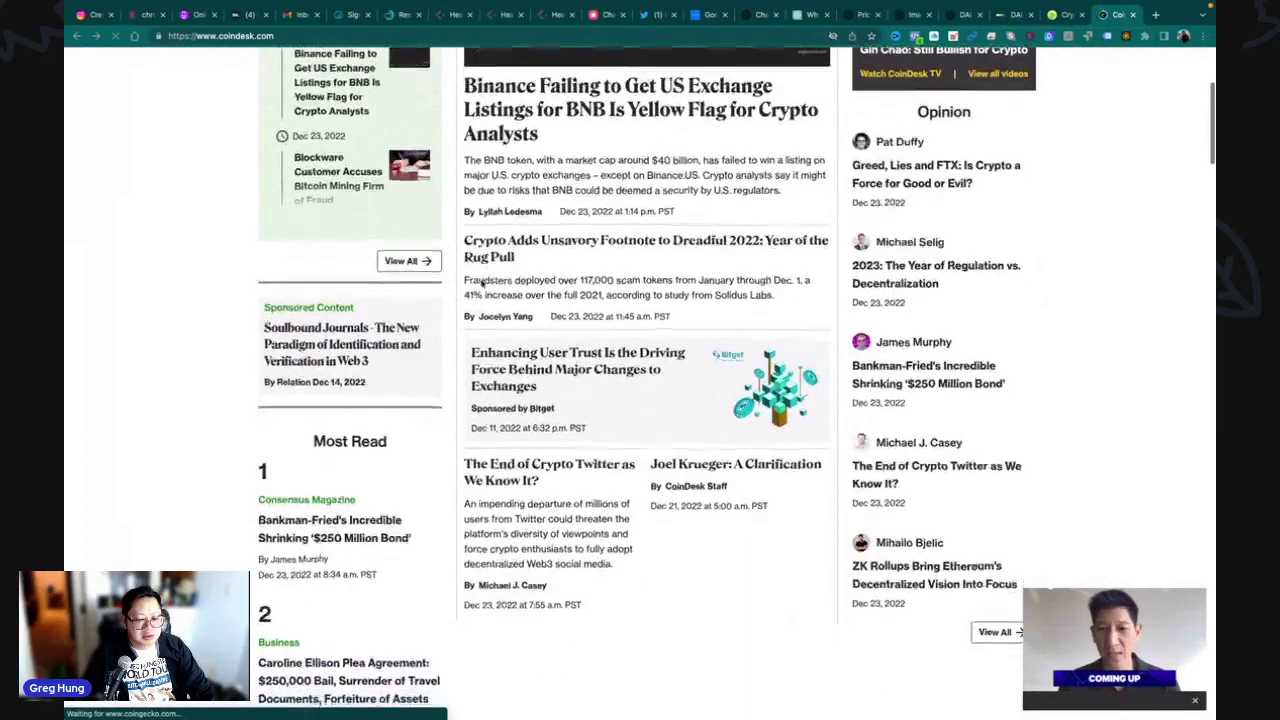
{"action": "scroll", "coordinate": [481, 284], "scroll_direction": "down", "scroll_amount": 1}
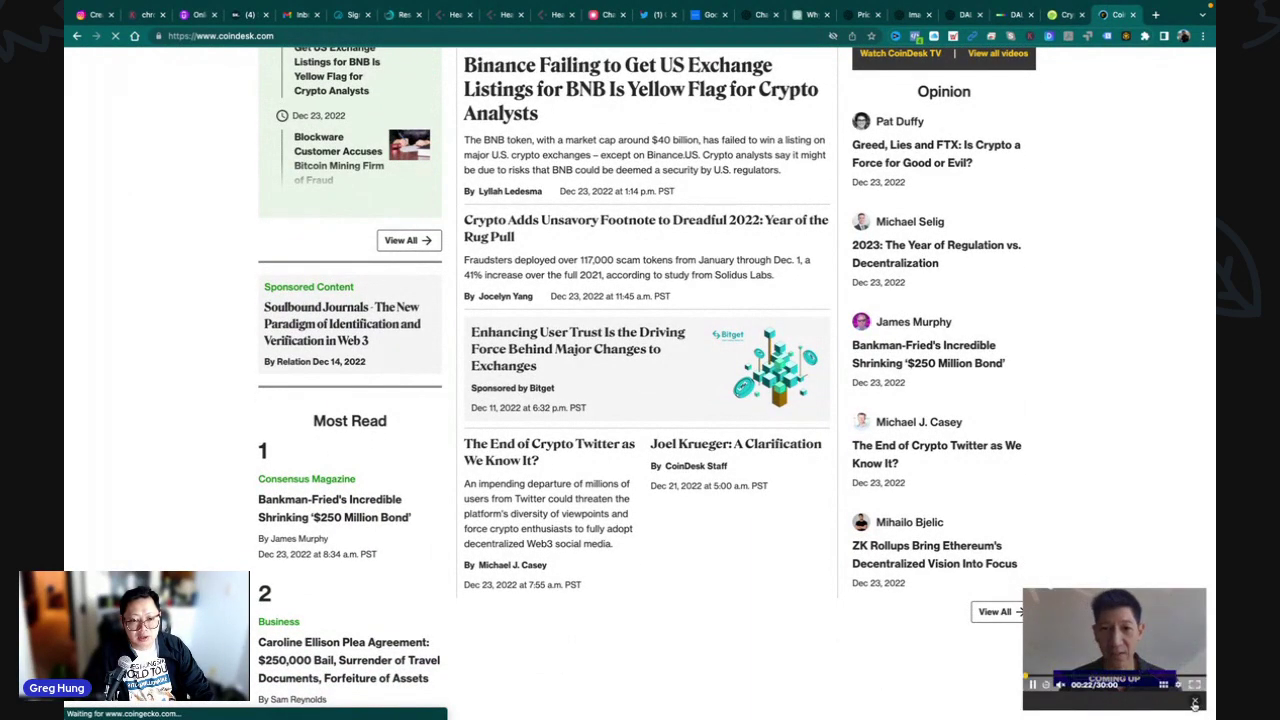
{"action": "left_click", "coordinate": [1195, 704]}
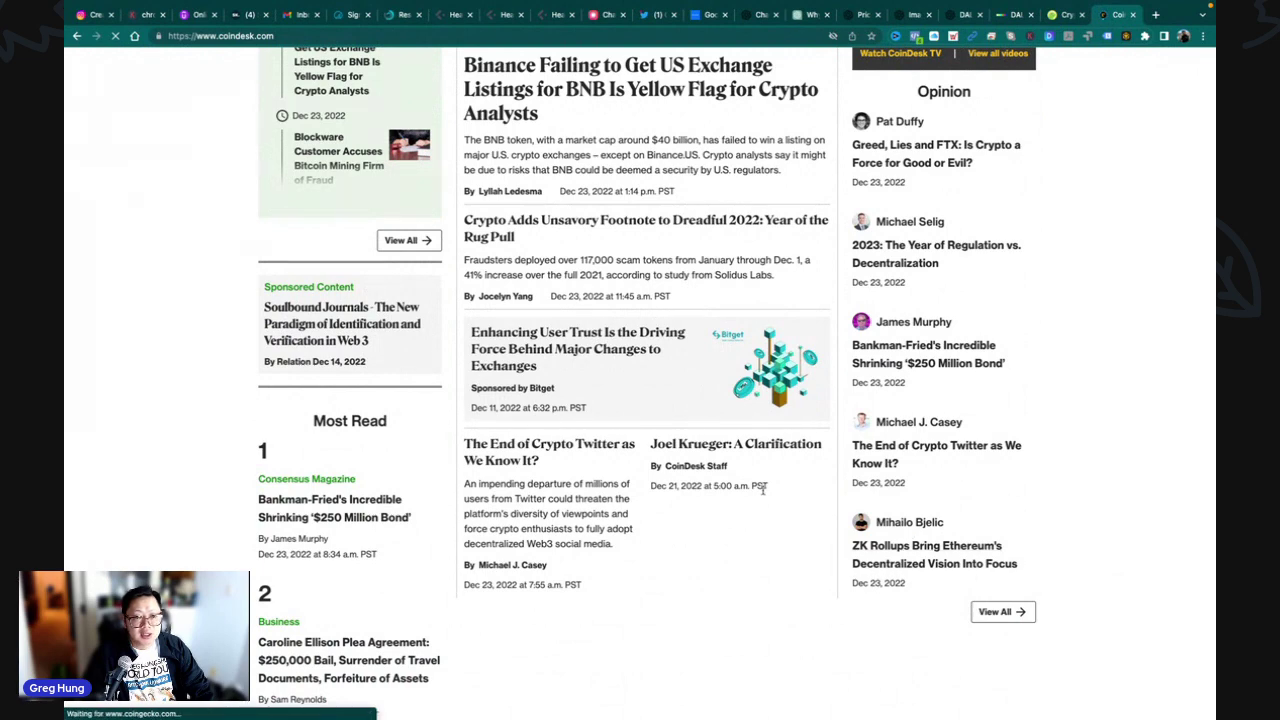
- Scroll to the Most Read list headed by the '$250 Million Bond' article
{"action": "scroll", "coordinate": [436, 497], "scroll_direction": "up", "scroll_amount": 1}
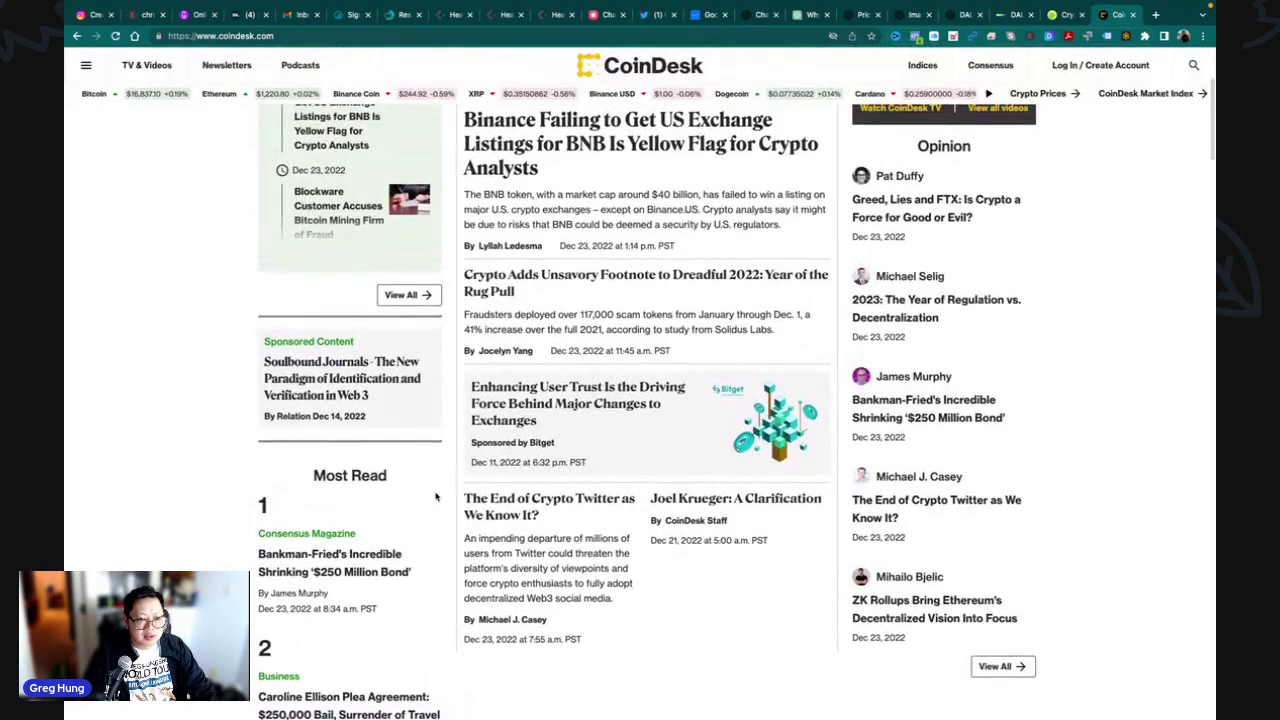
{"action": "scroll", "coordinate": [436, 497], "scroll_direction": "up", "scroll_amount": 3}
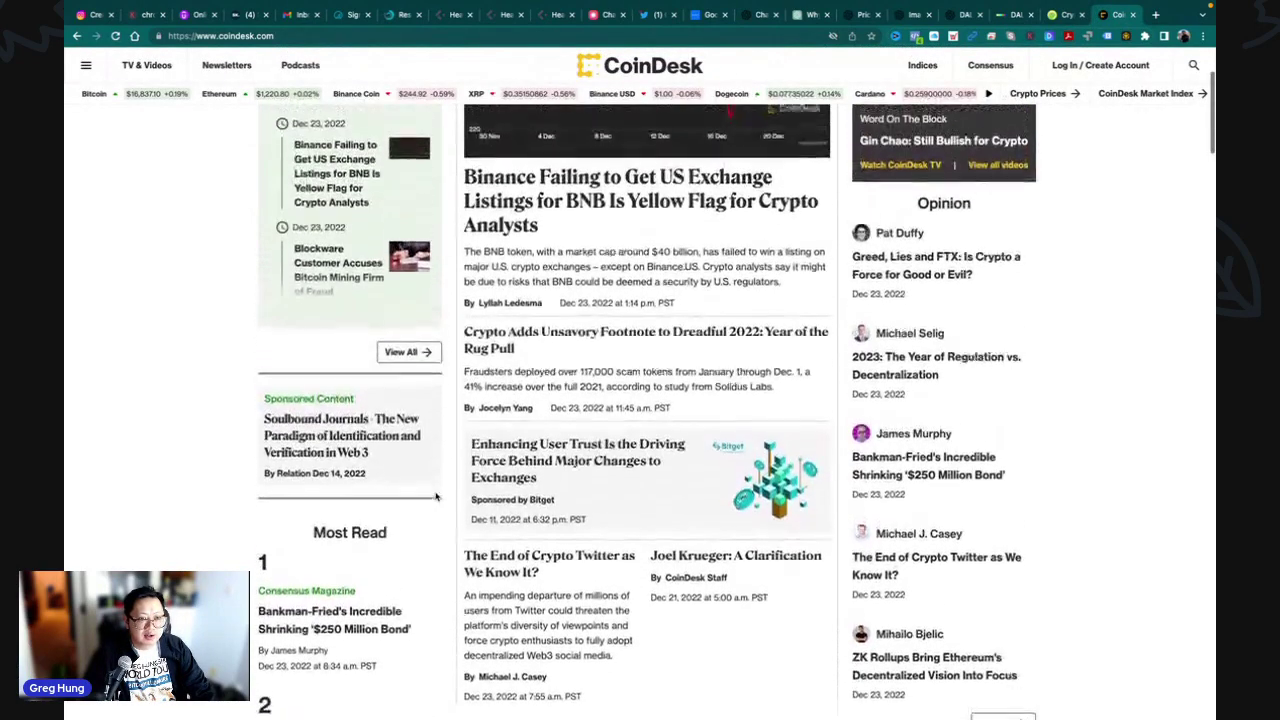
{"action": "scroll", "coordinate": [436, 497], "scroll_direction": "up", "scroll_amount": 1}
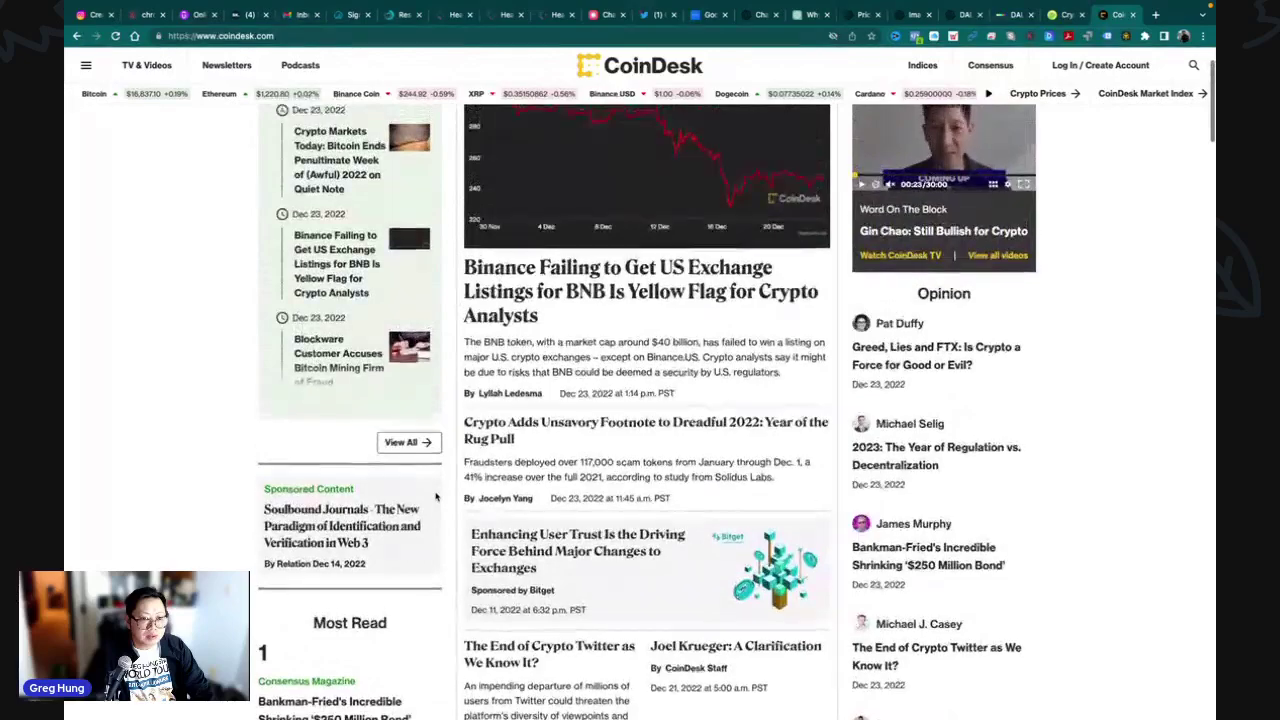
{"action": "scroll", "coordinate": [436, 497], "scroll_direction": "down", "scroll_amount": 1}
{"action": "scroll", "coordinate": [436, 497], "scroll_direction": "down", "scroll_amount": 3}
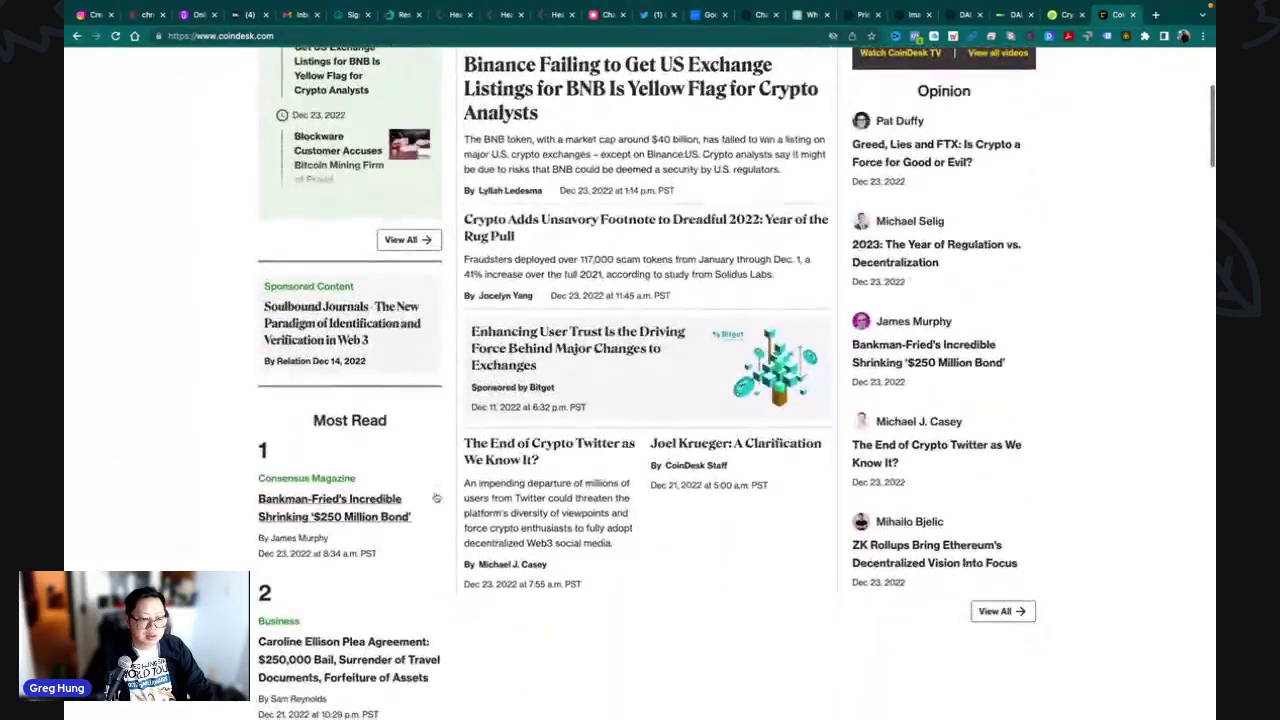
{"action": "scroll", "coordinate": [354, 480], "scroll_direction": "down", "scroll_amount": 2}
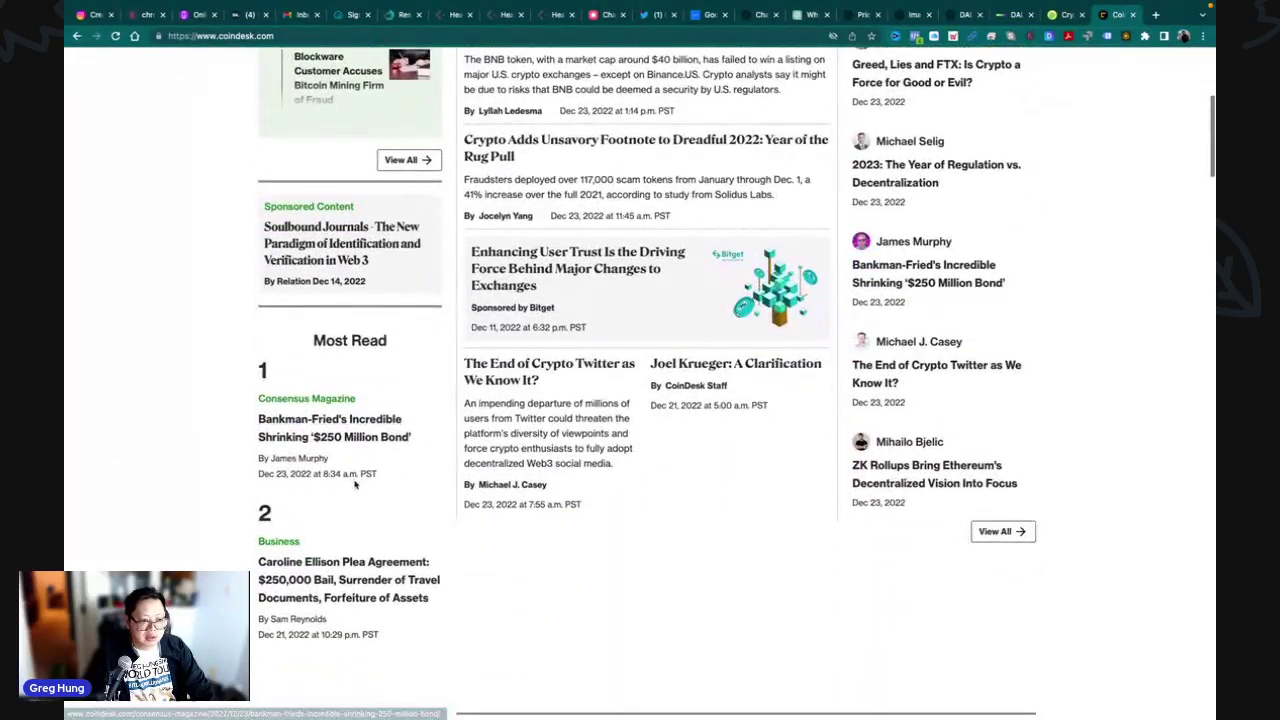
{"action": "scroll", "coordinate": [354, 484], "scroll_direction": "down", "scroll_amount": 1}
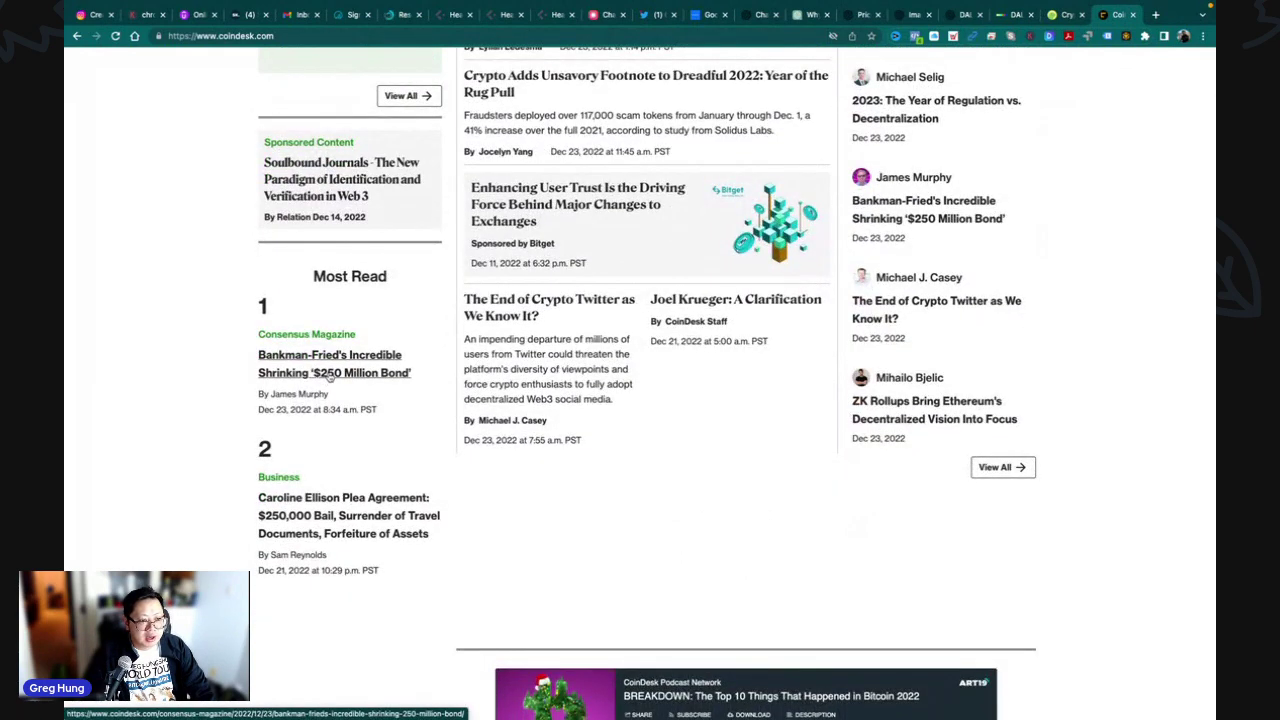
- Open the Bankman-Fried '$250 Million Bond' article and read its first part
{"action": "left_click", "coordinate": [330, 373]}
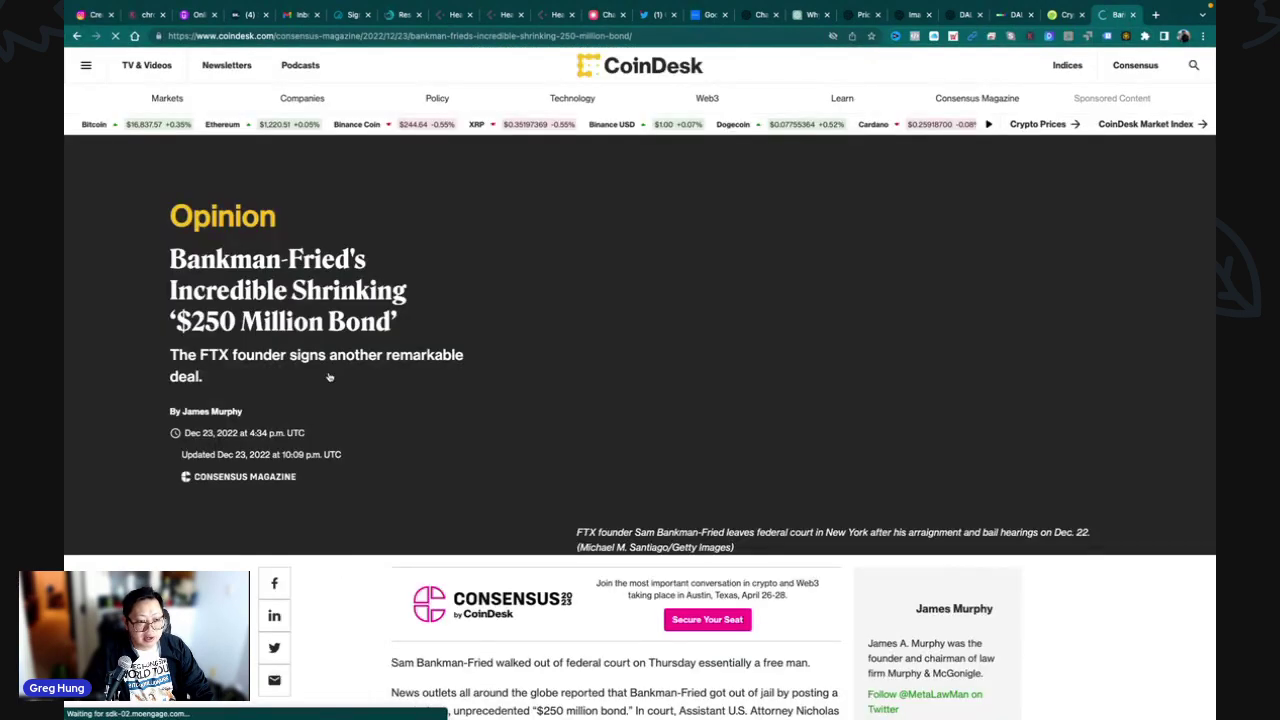
{"action": "scroll", "coordinate": [330, 376], "scroll_direction": "down", "scroll_amount": 1}
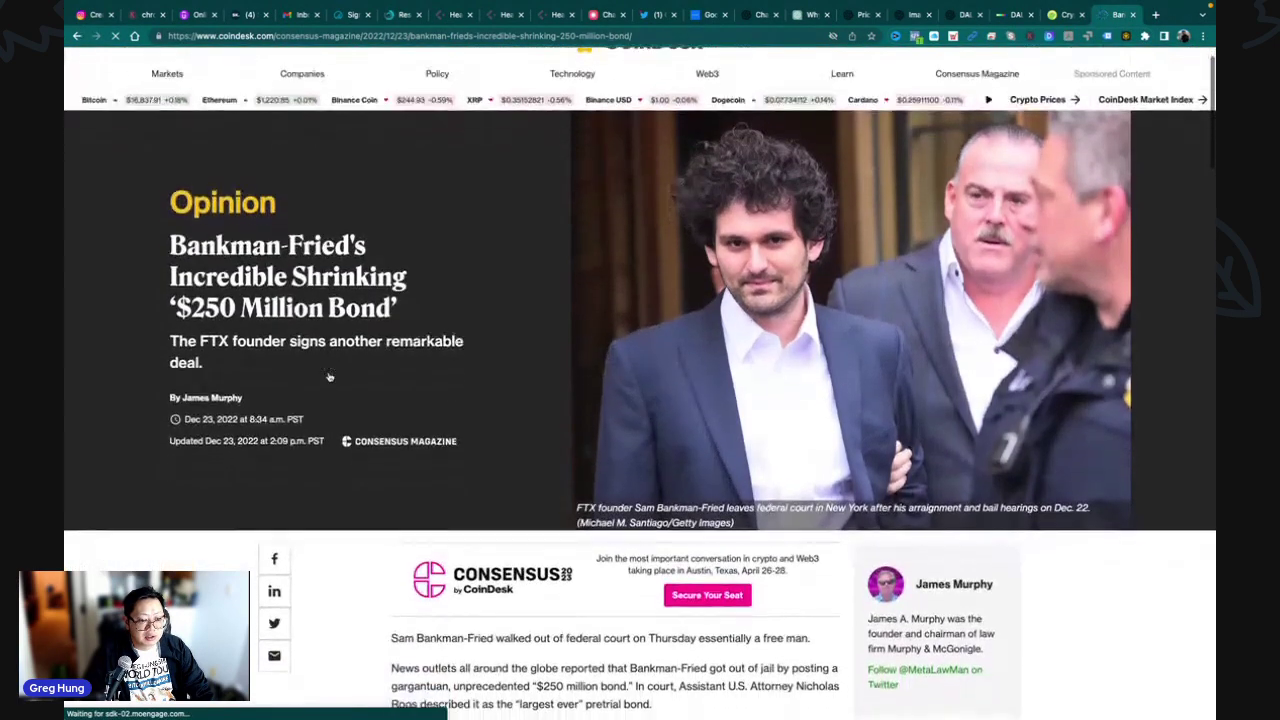
{"action": "scroll", "coordinate": [329, 376], "scroll_direction": "down", "scroll_amount": 1}
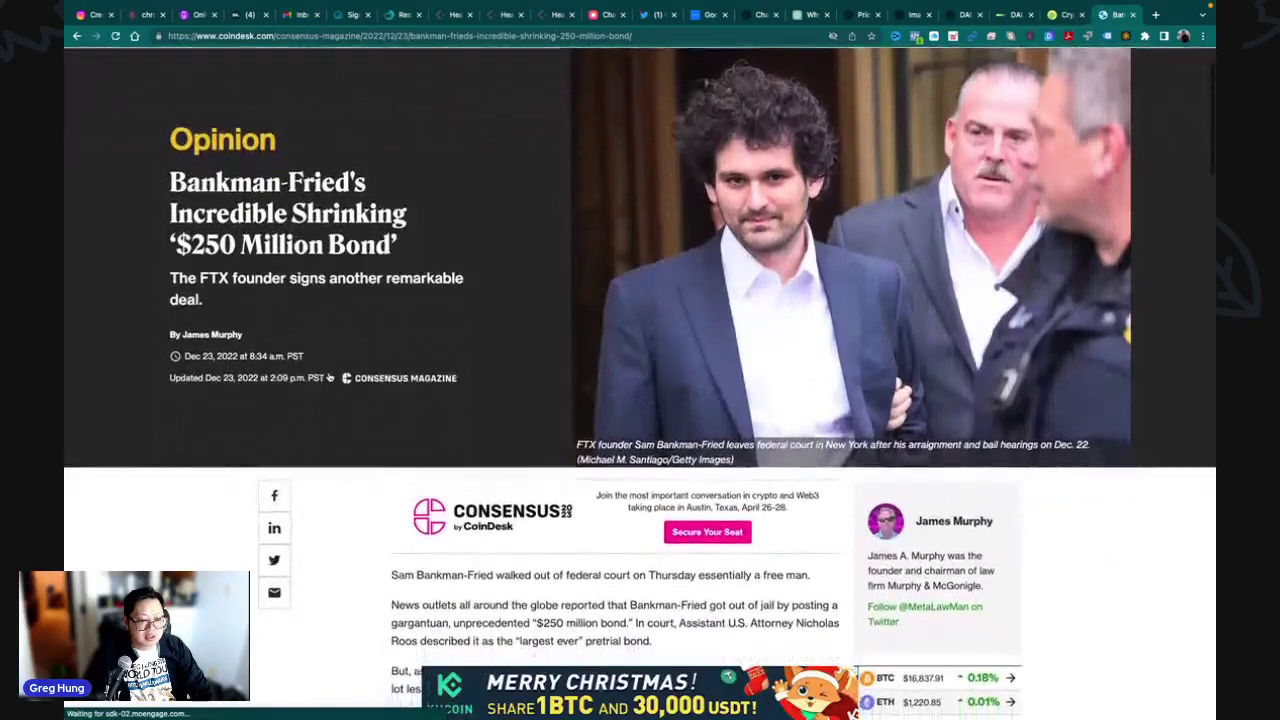
{"action": "scroll", "coordinate": [329, 376], "scroll_direction": "down", "scroll_amount": 1}
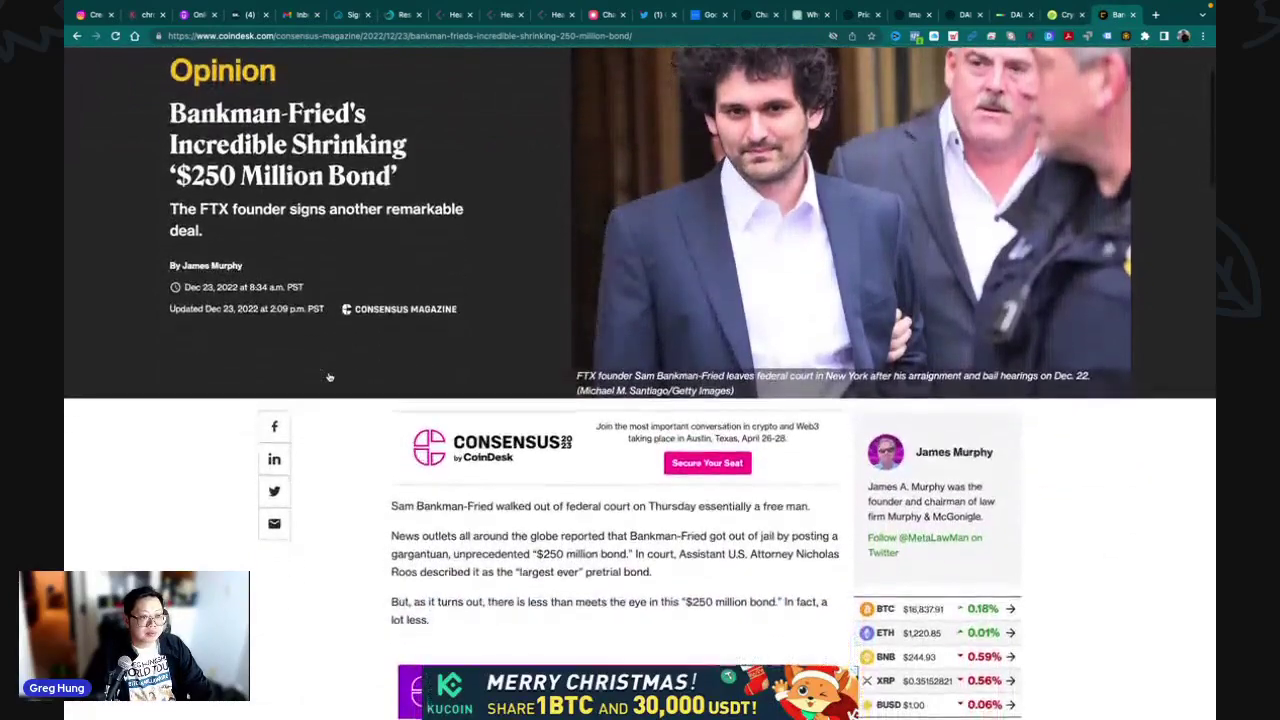
{"action": "scroll", "coordinate": [329, 376], "scroll_direction": "down", "scroll_amount": 1}
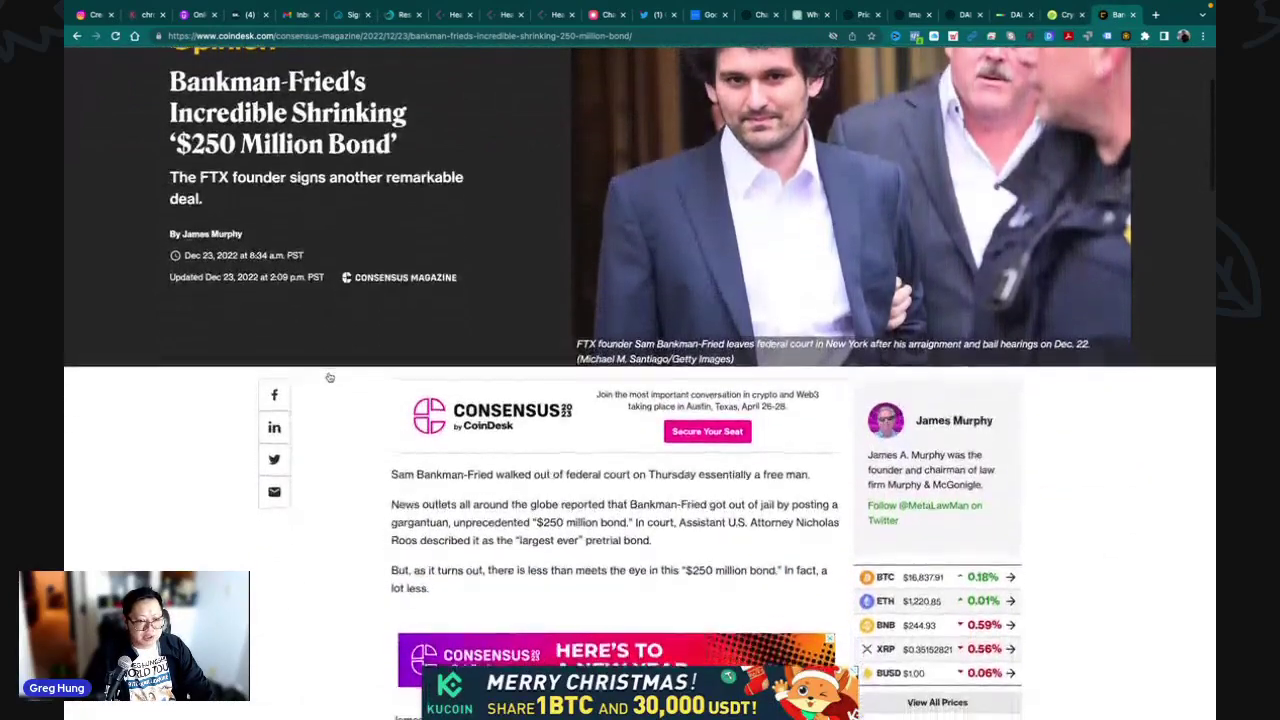
{"action": "scroll", "coordinate": [329, 376], "scroll_direction": "down", "scroll_amount": 1}
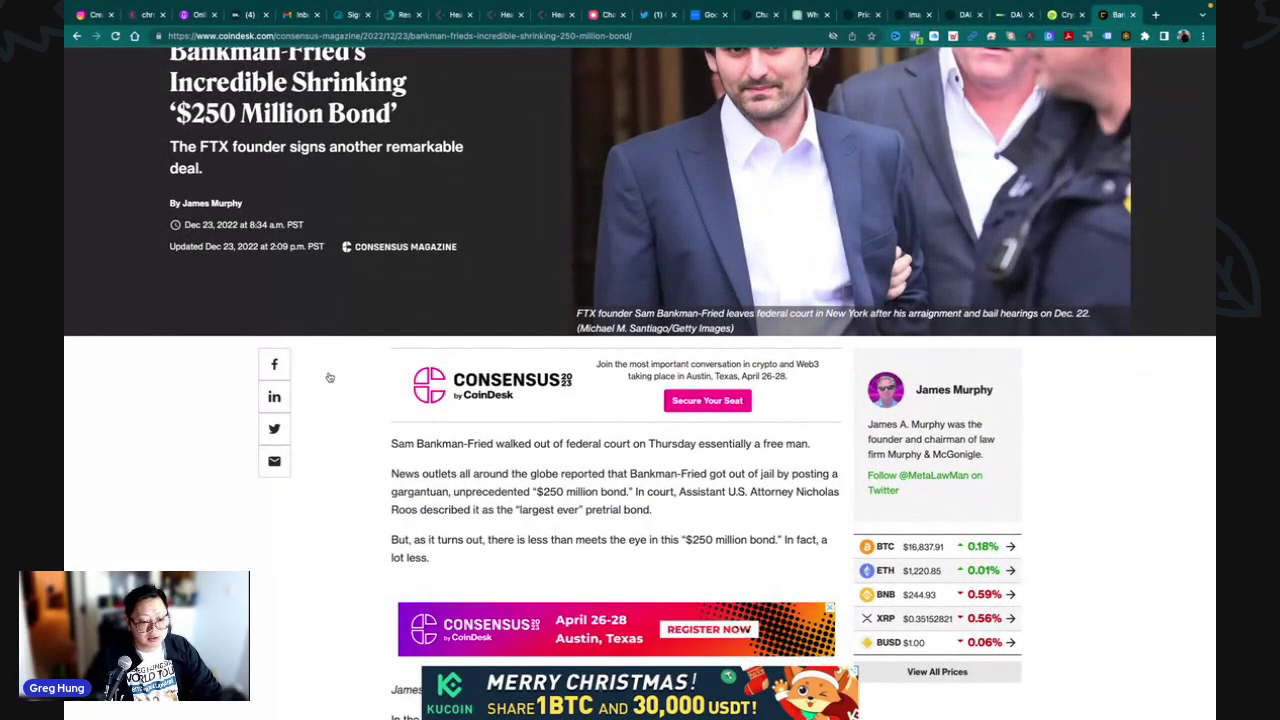
{"action": "scroll", "coordinate": [329, 377], "scroll_direction": "down", "scroll_amount": 1}
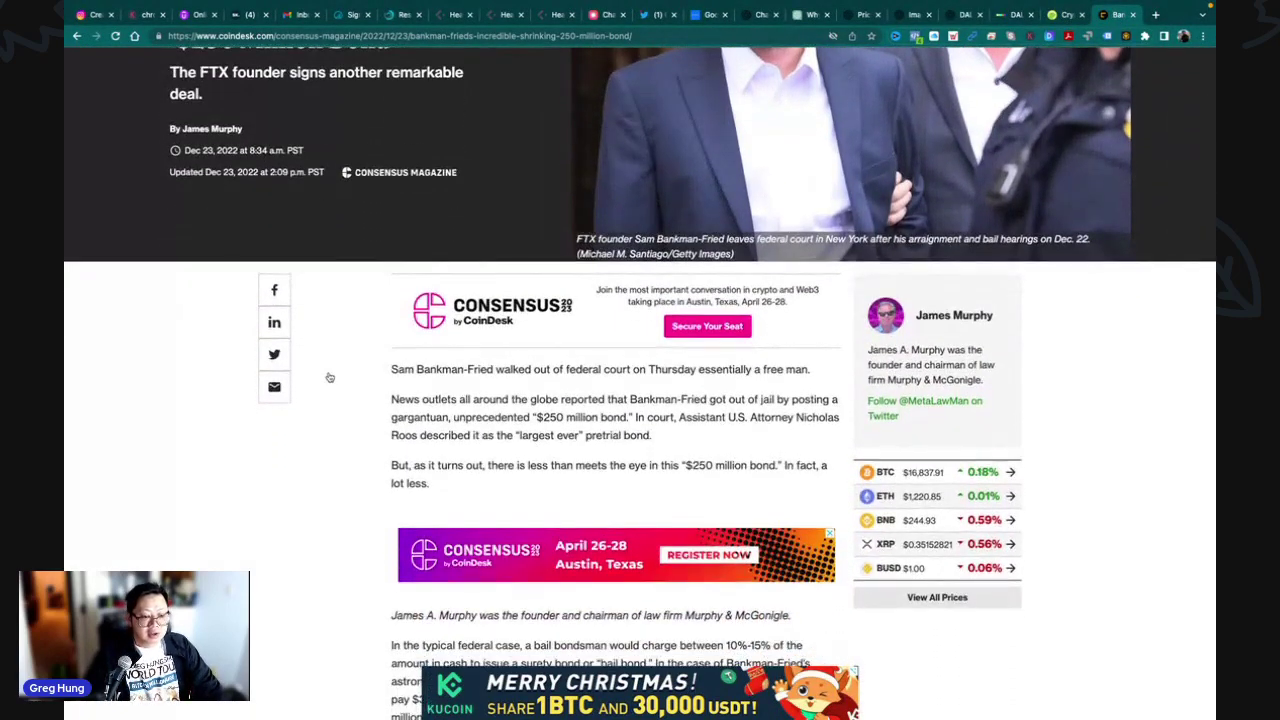
{"action": "scroll", "coordinate": [329, 377], "scroll_direction": "down", "scroll_amount": 2}
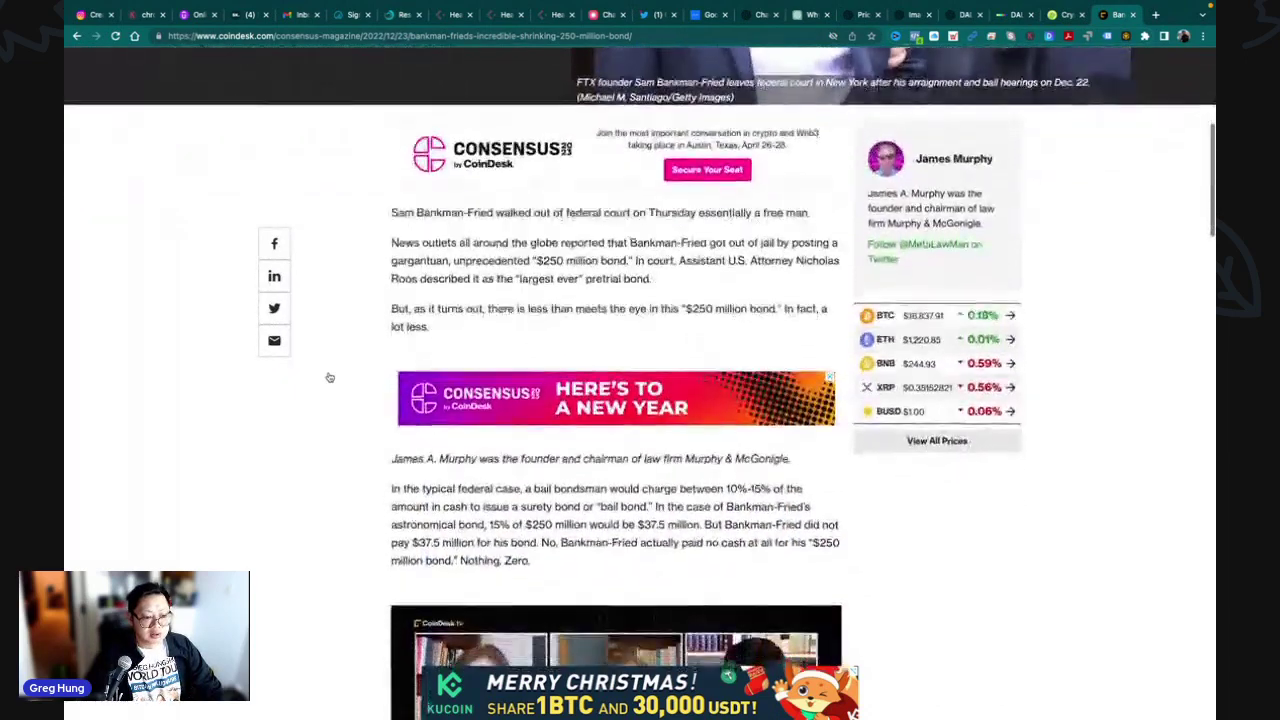
- Read on past the podcast player down to the UPDATE and CORRECTION notes
{"action": "scroll", "coordinate": [365, 374], "scroll_direction": "up", "scroll_amount": 1}
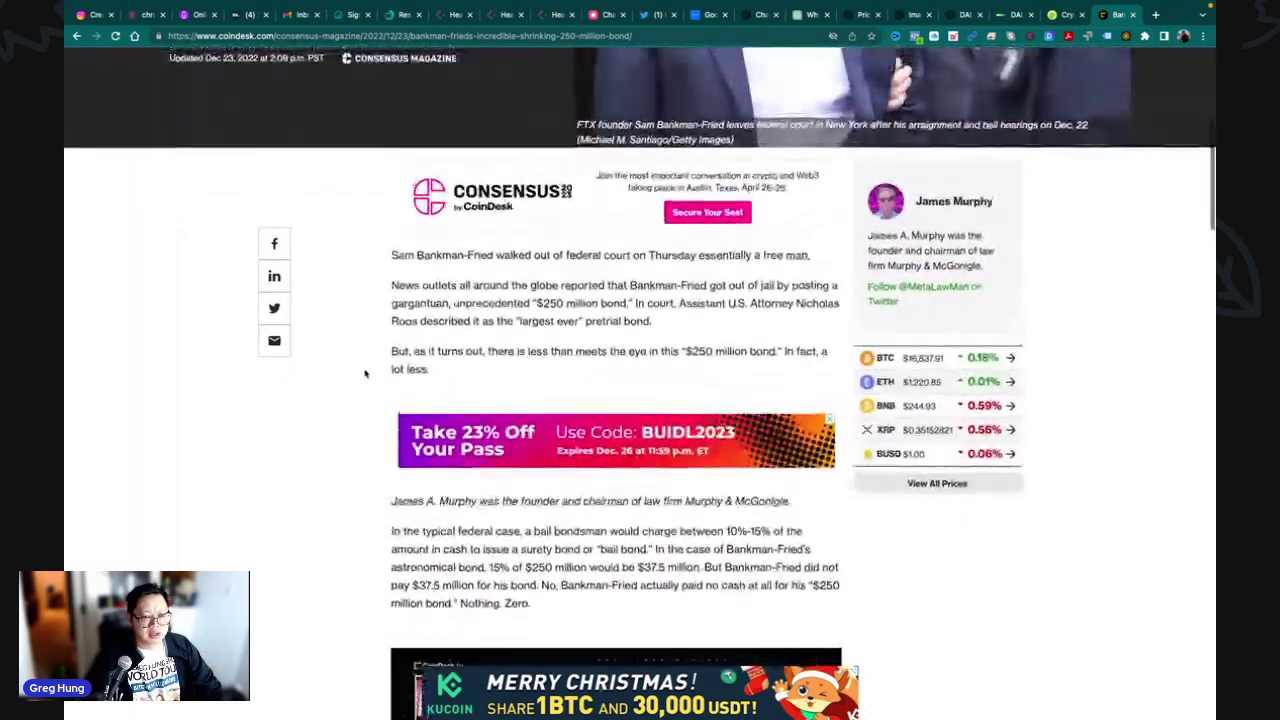
{"action": "scroll", "coordinate": [365, 374], "scroll_direction": "up", "scroll_amount": 1}
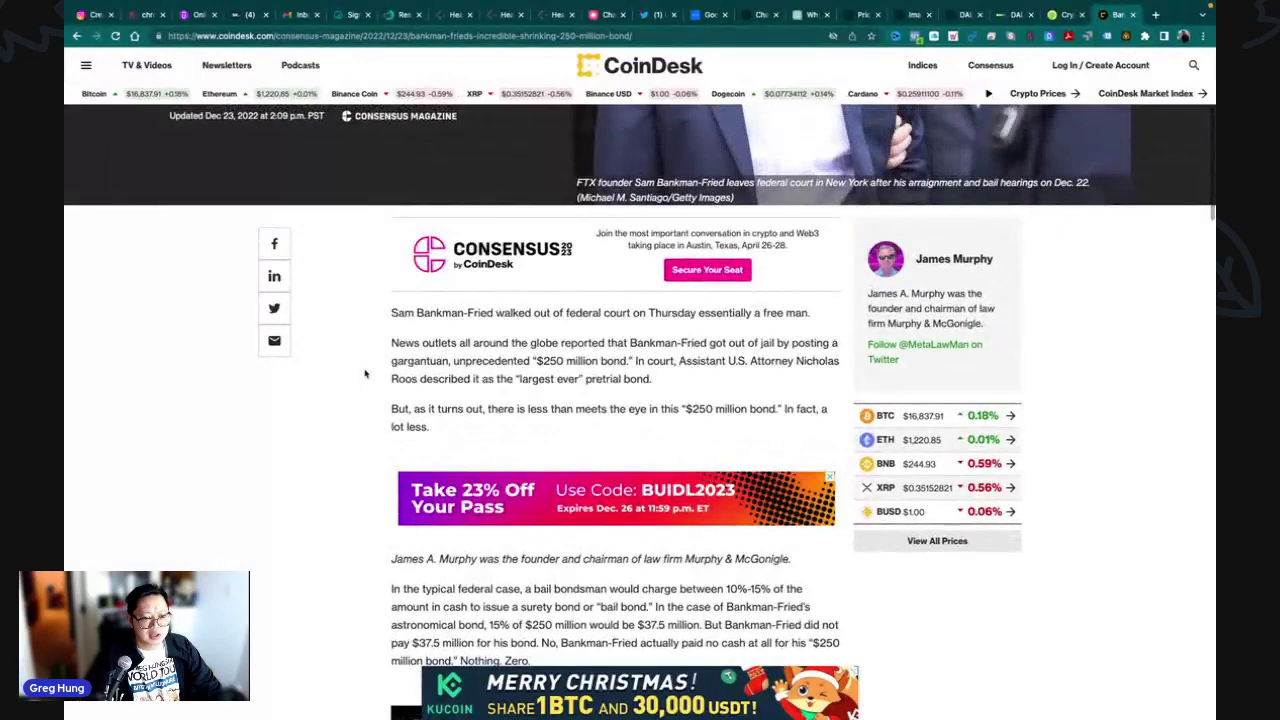
{"action": "scroll", "coordinate": [365, 374], "scroll_direction": "up", "scroll_amount": 1}
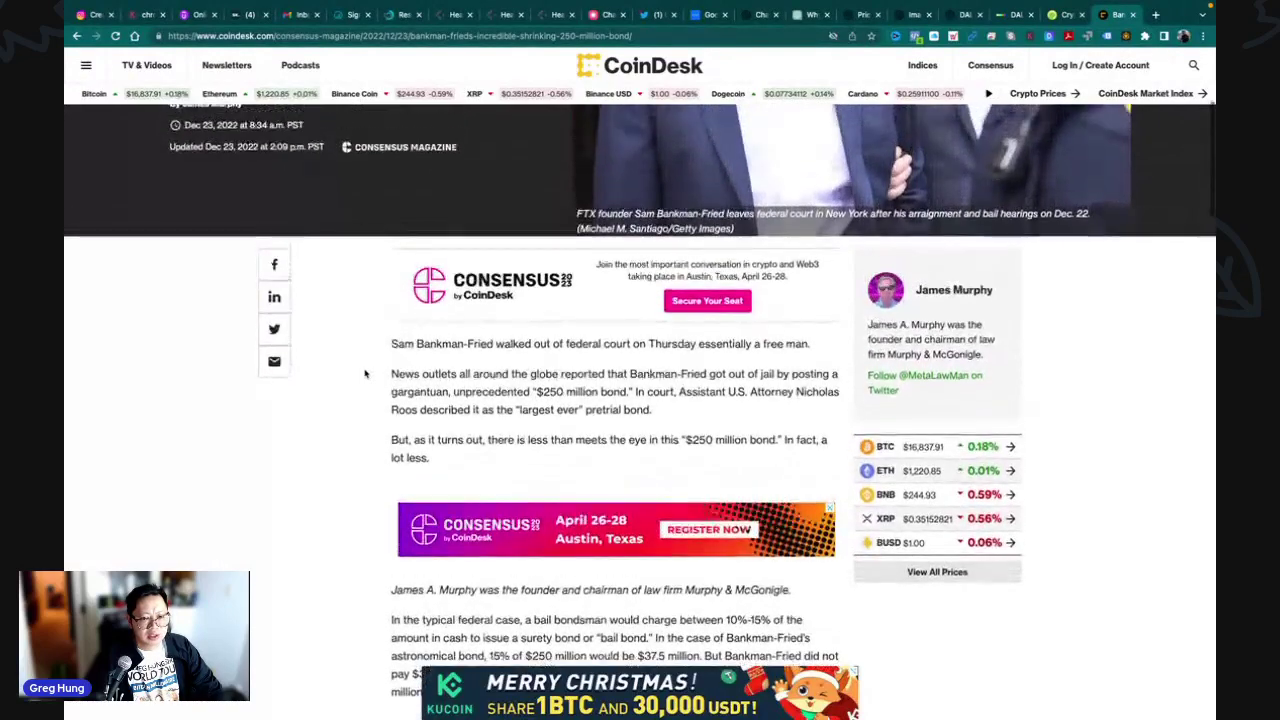
{"action": "scroll", "coordinate": [365, 374], "scroll_direction": "up", "scroll_amount": 1}
{"action": "scroll", "coordinate": [365, 374], "scroll_direction": "down", "scroll_amount": 5}
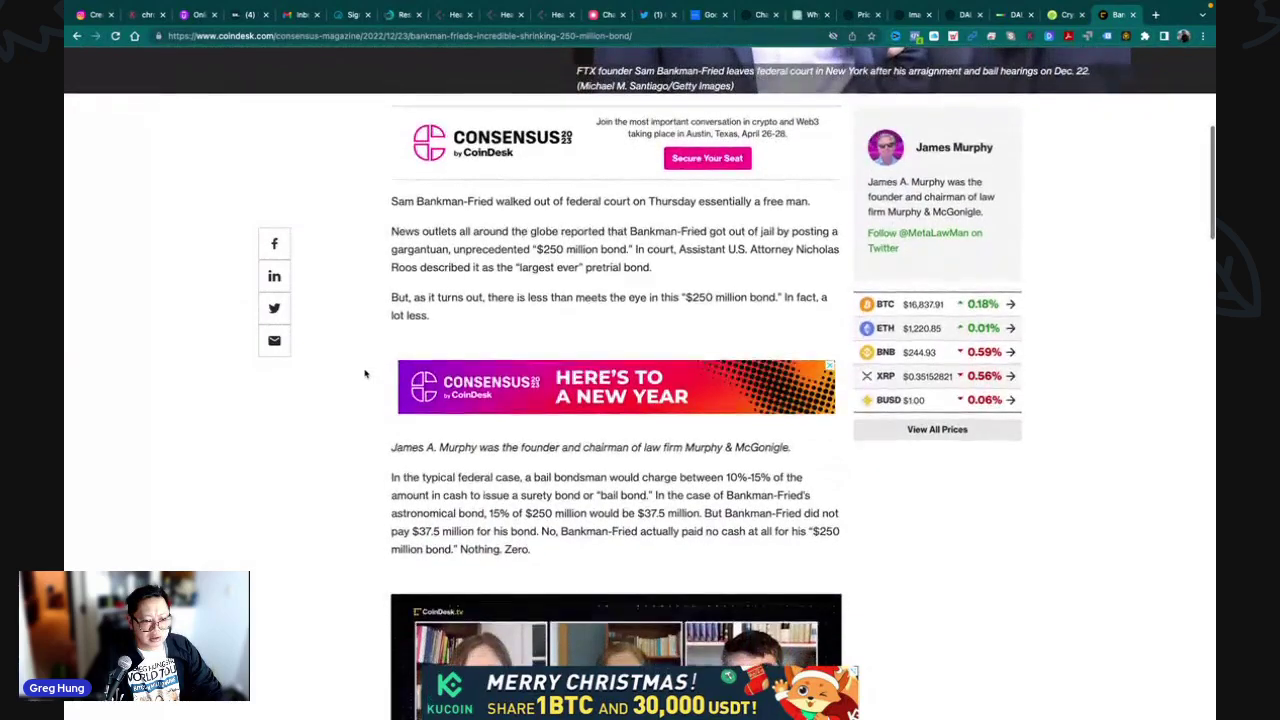
{"action": "scroll", "coordinate": [365, 374], "scroll_direction": "down", "scroll_amount": 4}
{"action": "scroll", "coordinate": [365, 374], "scroll_direction": "down", "scroll_amount": 3}
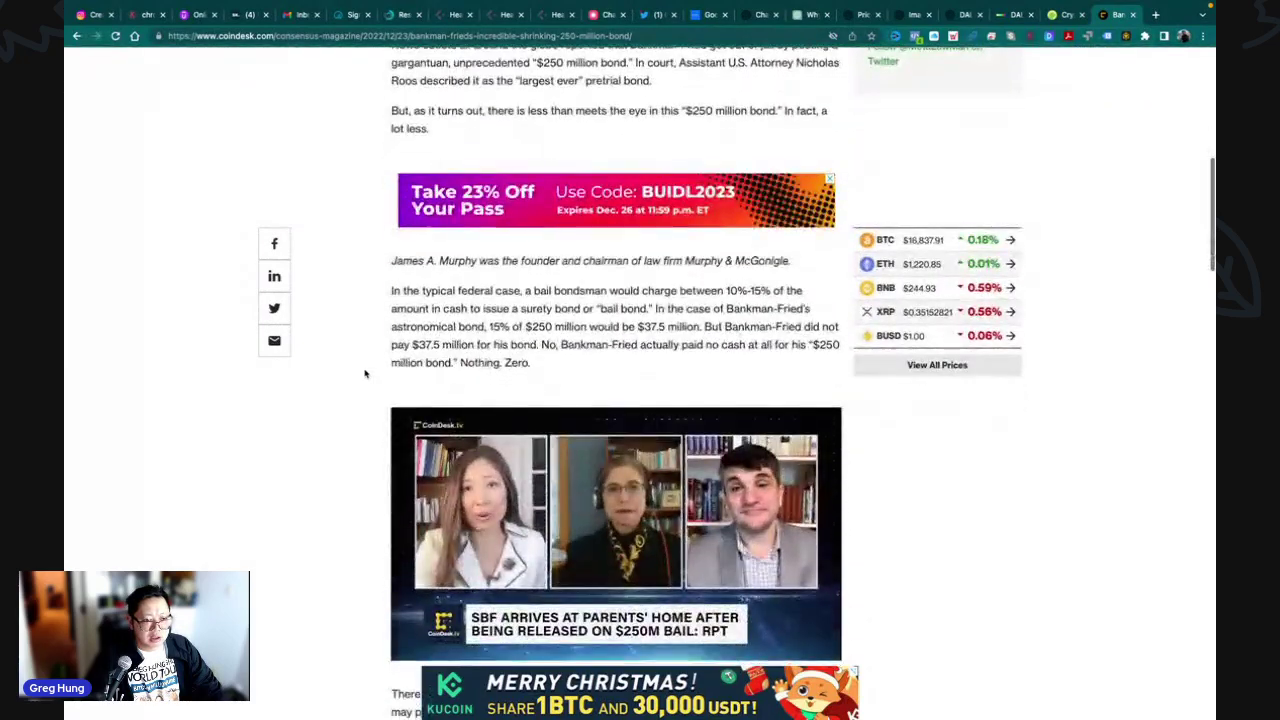
{"action": "scroll", "coordinate": [365, 374], "scroll_direction": "down", "scroll_amount": 8}
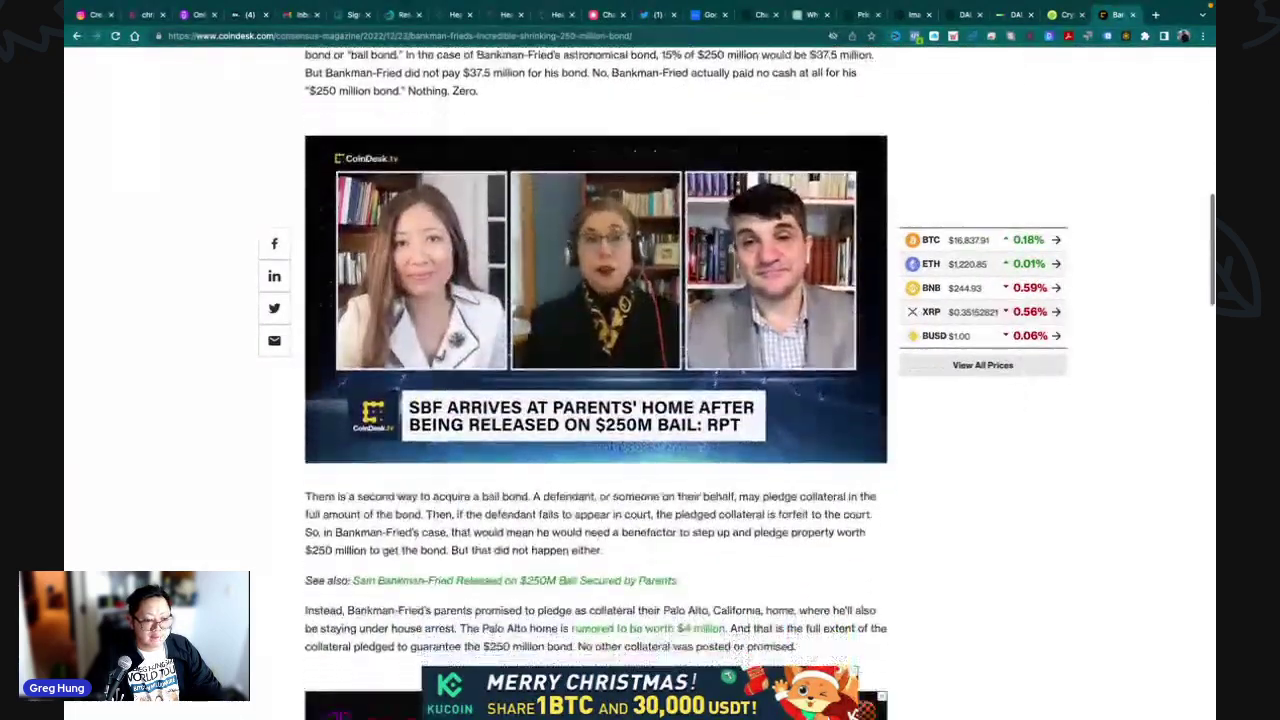
{"action": "scroll", "coordinate": [365, 374], "scroll_direction": "down", "scroll_amount": 6}
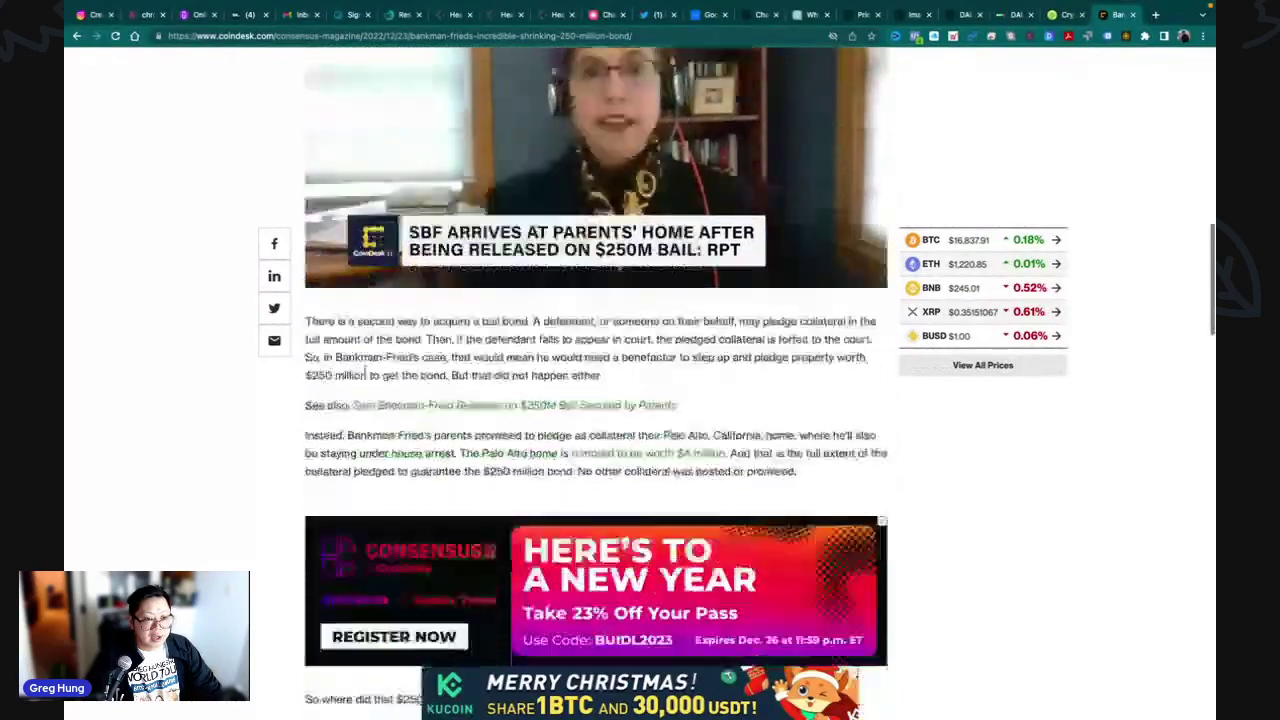
{"action": "scroll", "coordinate": [365, 373], "scroll_direction": "down", "scroll_amount": 3}
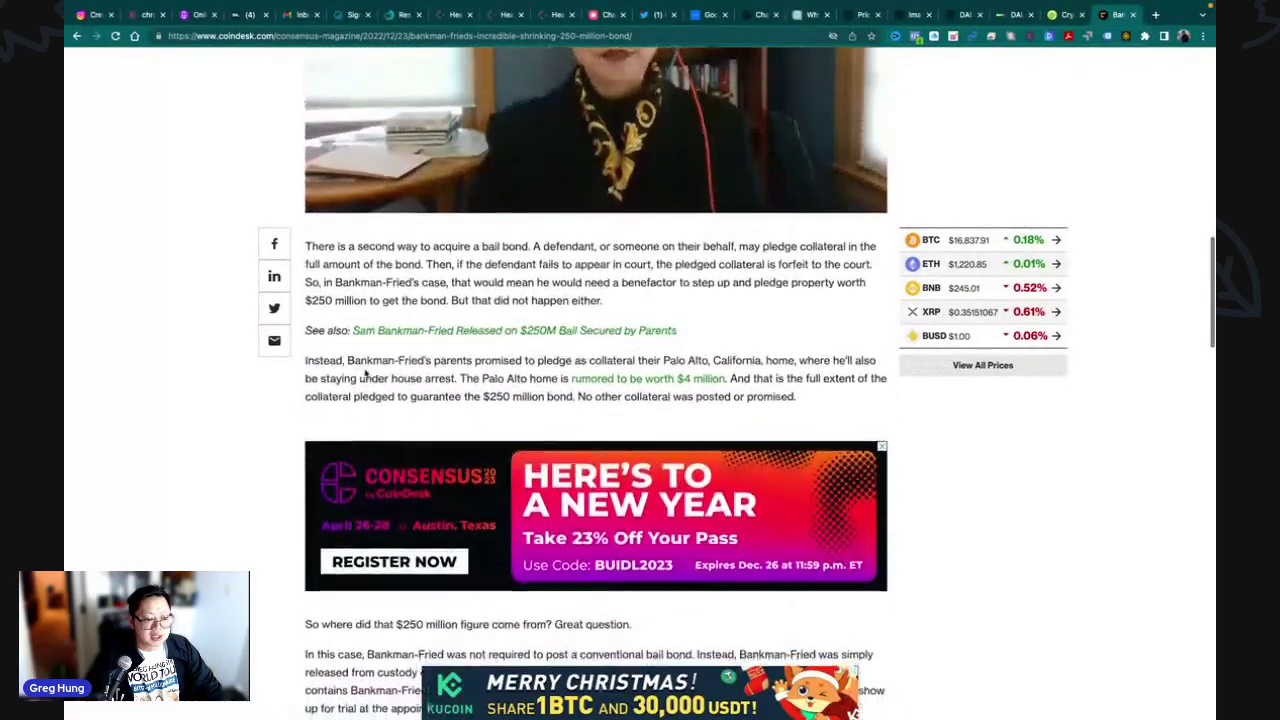
{"action": "scroll", "coordinate": [365, 374], "scroll_direction": "down", "scroll_amount": 5}
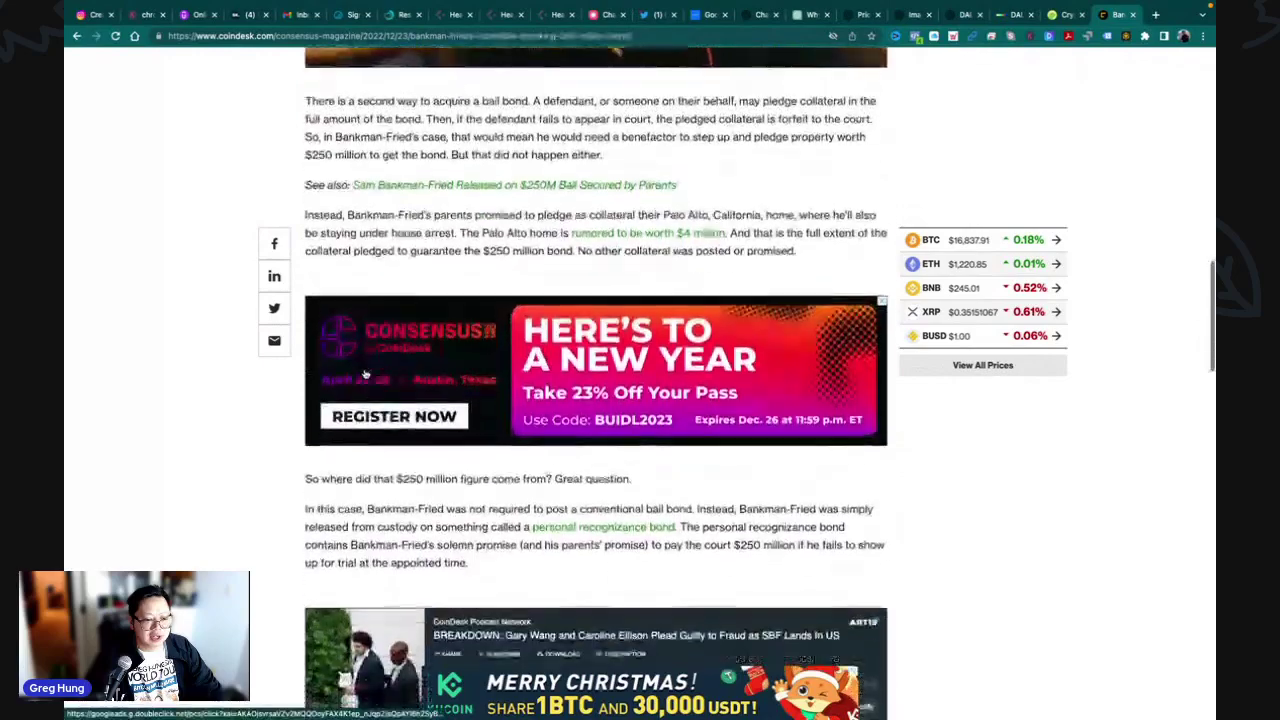
{"action": "scroll", "coordinate": [365, 374], "scroll_direction": "down", "scroll_amount": 8}
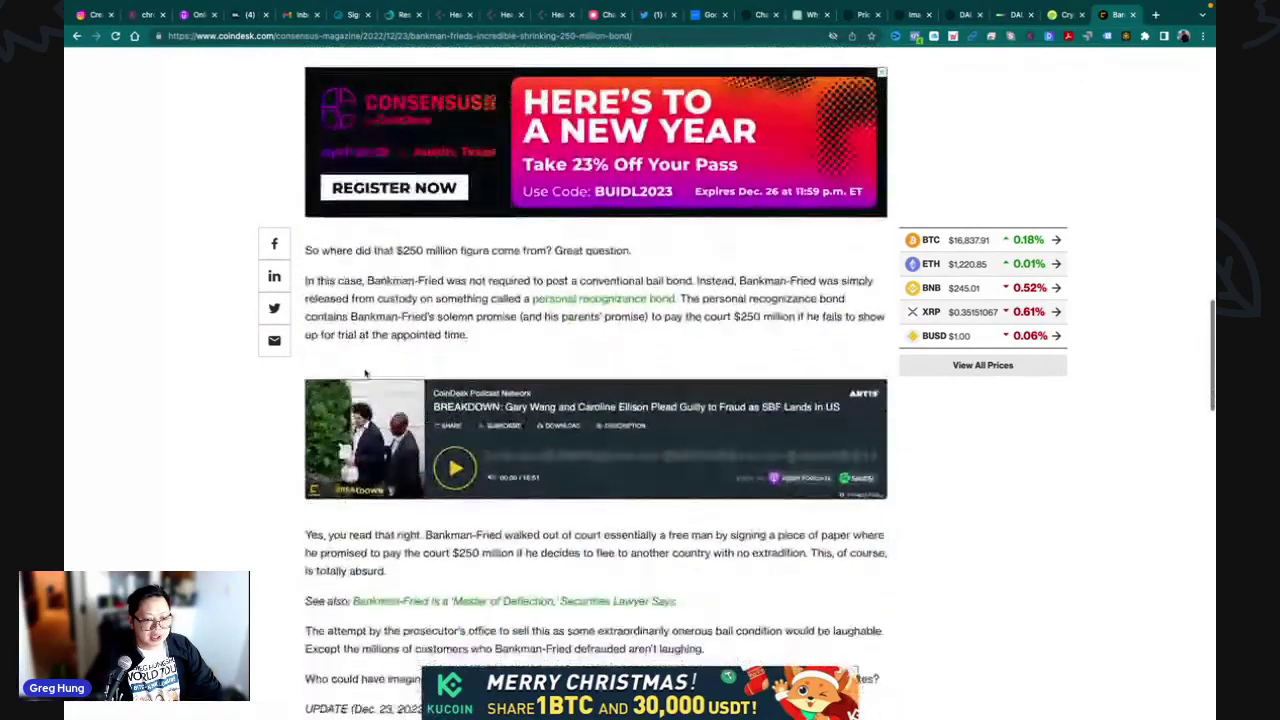
{"action": "scroll", "coordinate": [365, 373], "scroll_direction": "down", "scroll_amount": 4}
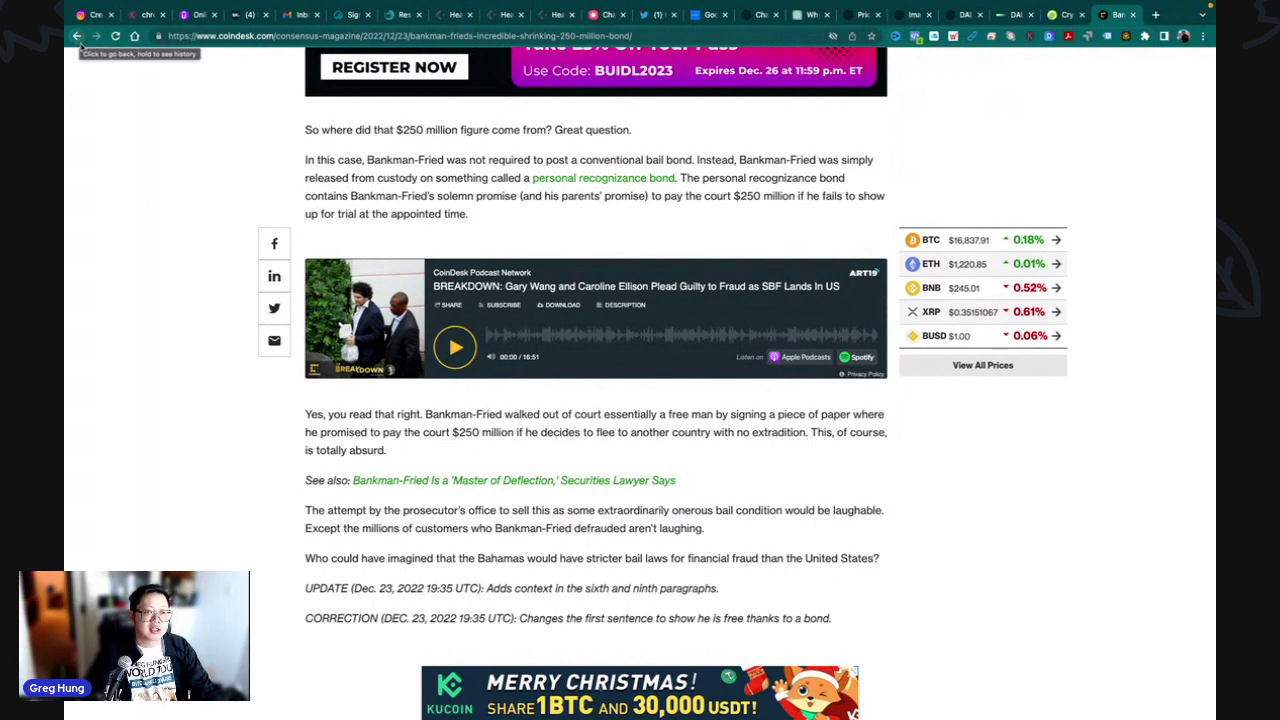
- Go to CoinGecko's prices-by-market-cap page and scan the top 100 coins down to Trending Coins
{"action": "mouse_move", "coordinate": [1060, 3]}
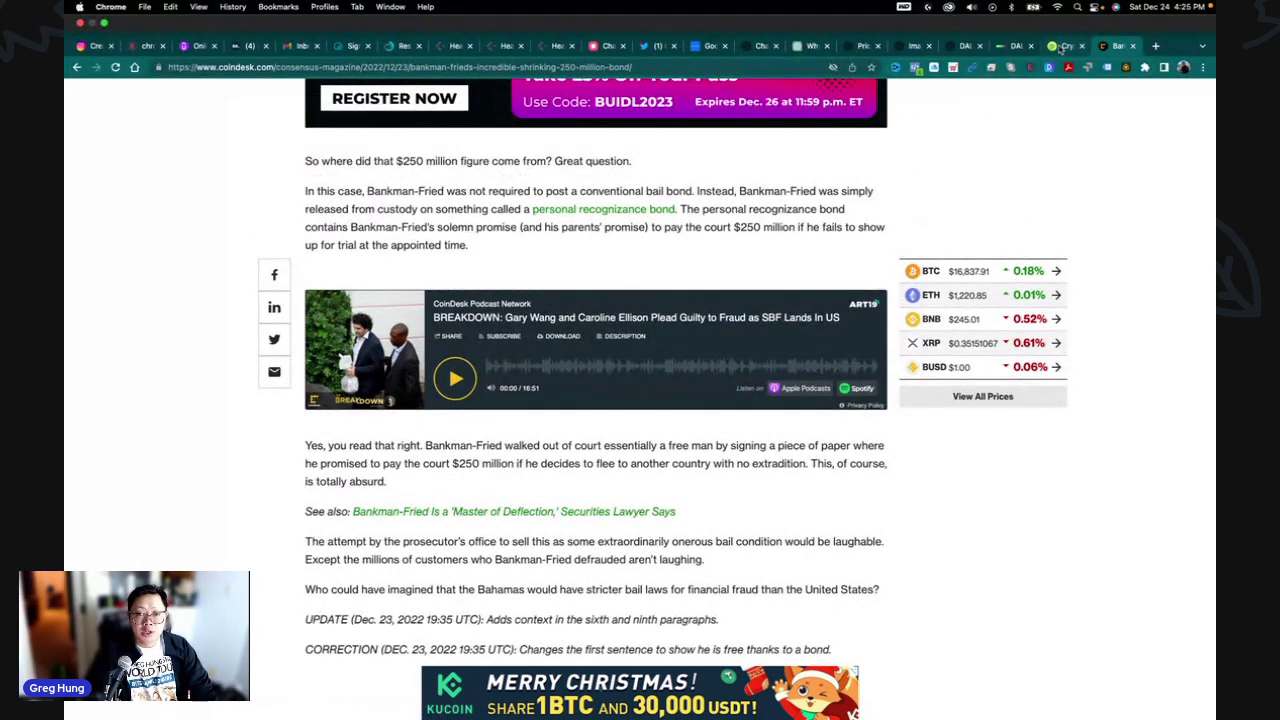
{"action": "left_click", "coordinate": [1060, 46]}
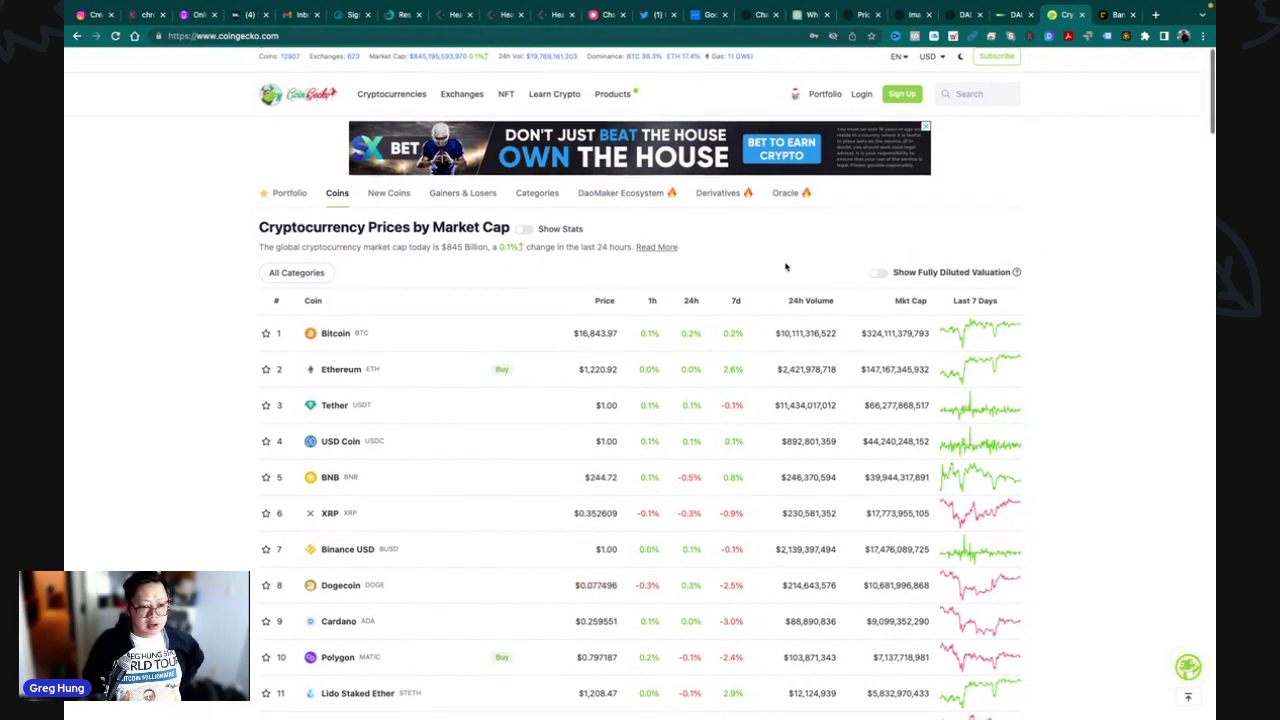
{"action": "scroll", "coordinate": [786, 266], "scroll_direction": "down", "scroll_amount": 2}
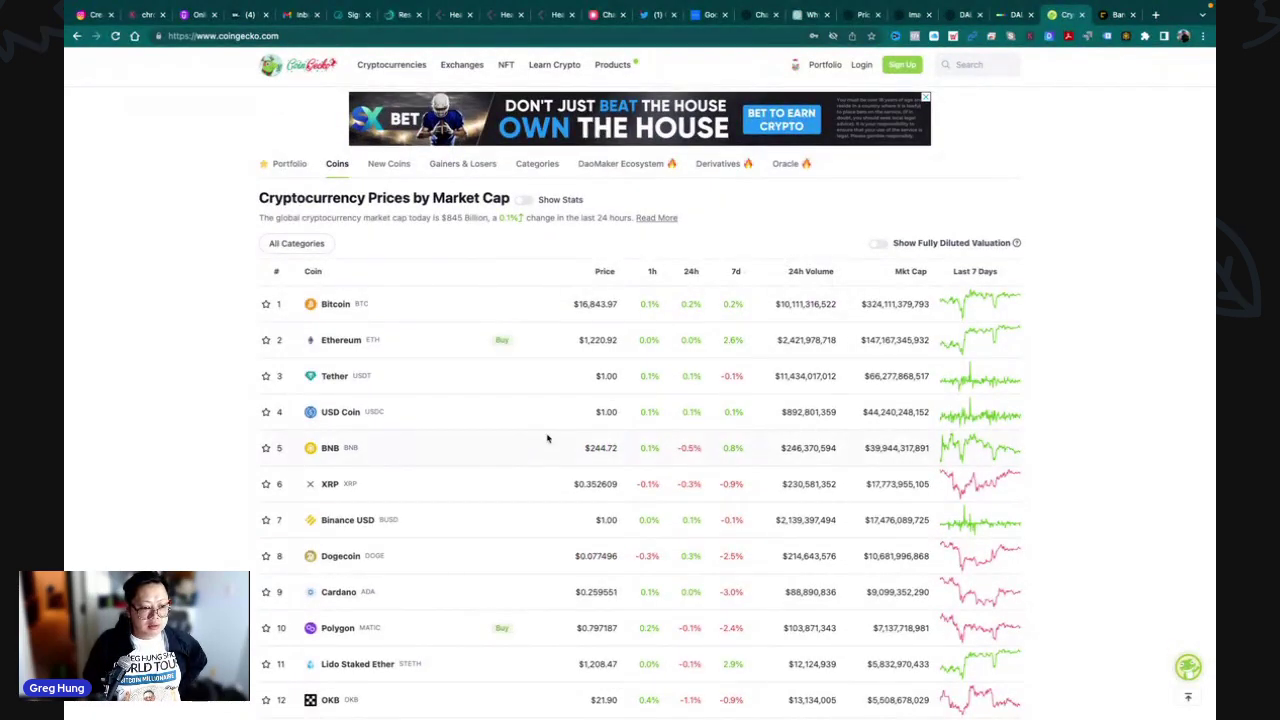
{"action": "scroll", "coordinate": [513, 448], "scroll_direction": "down", "scroll_amount": 2}
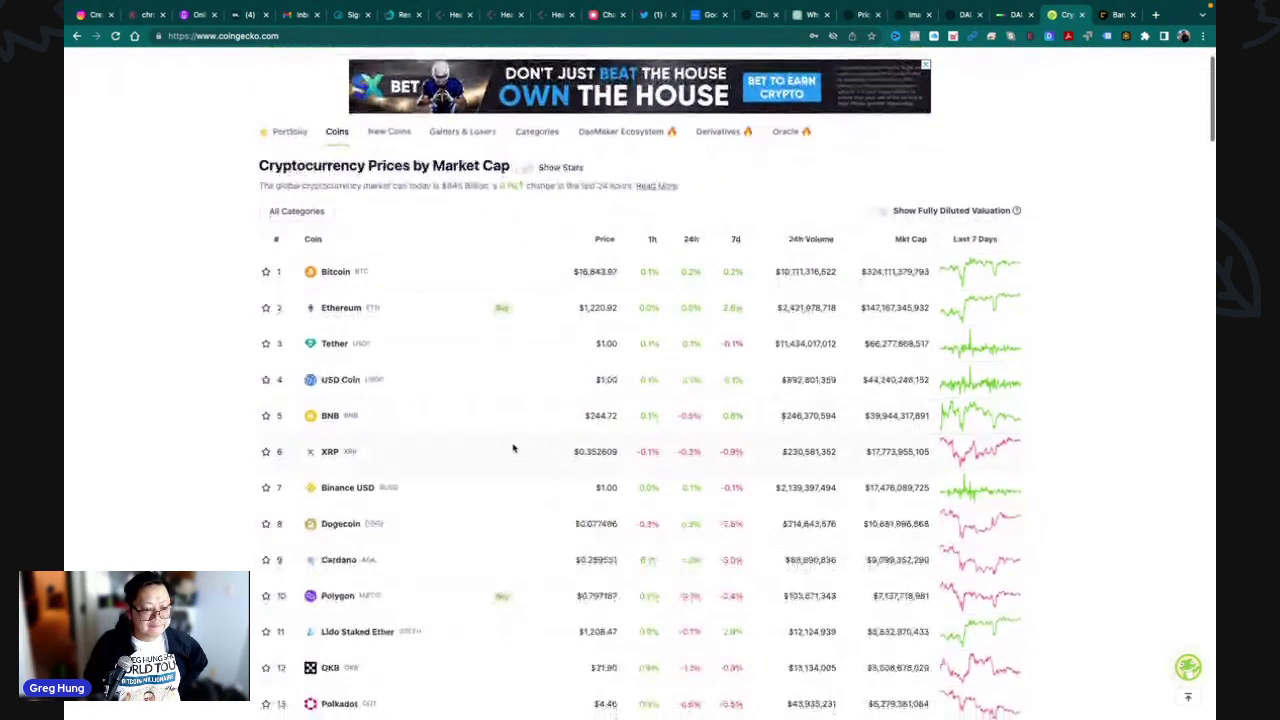
{"action": "scroll", "coordinate": [513, 448], "scroll_direction": "down", "scroll_amount": 3}
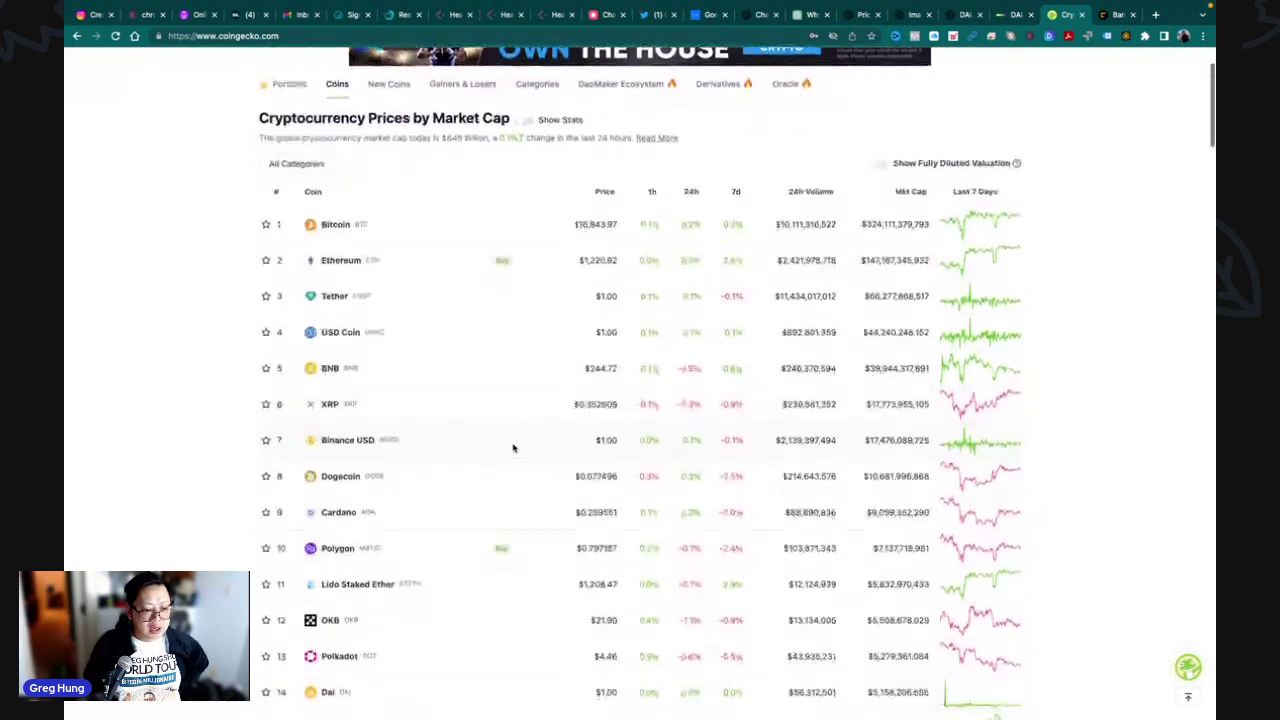
{"action": "scroll", "coordinate": [513, 448], "scroll_direction": "down", "scroll_amount": 5}
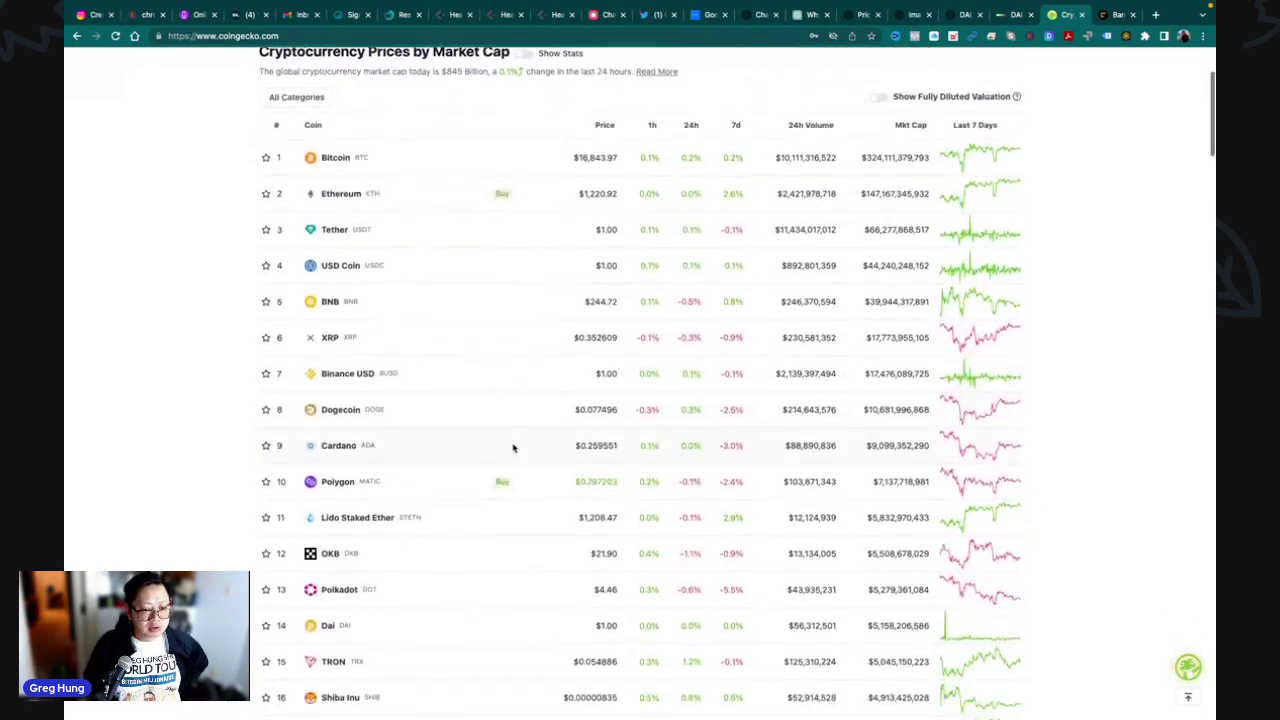
{"action": "scroll", "coordinate": [513, 448], "scroll_direction": "down", "scroll_amount": 4}
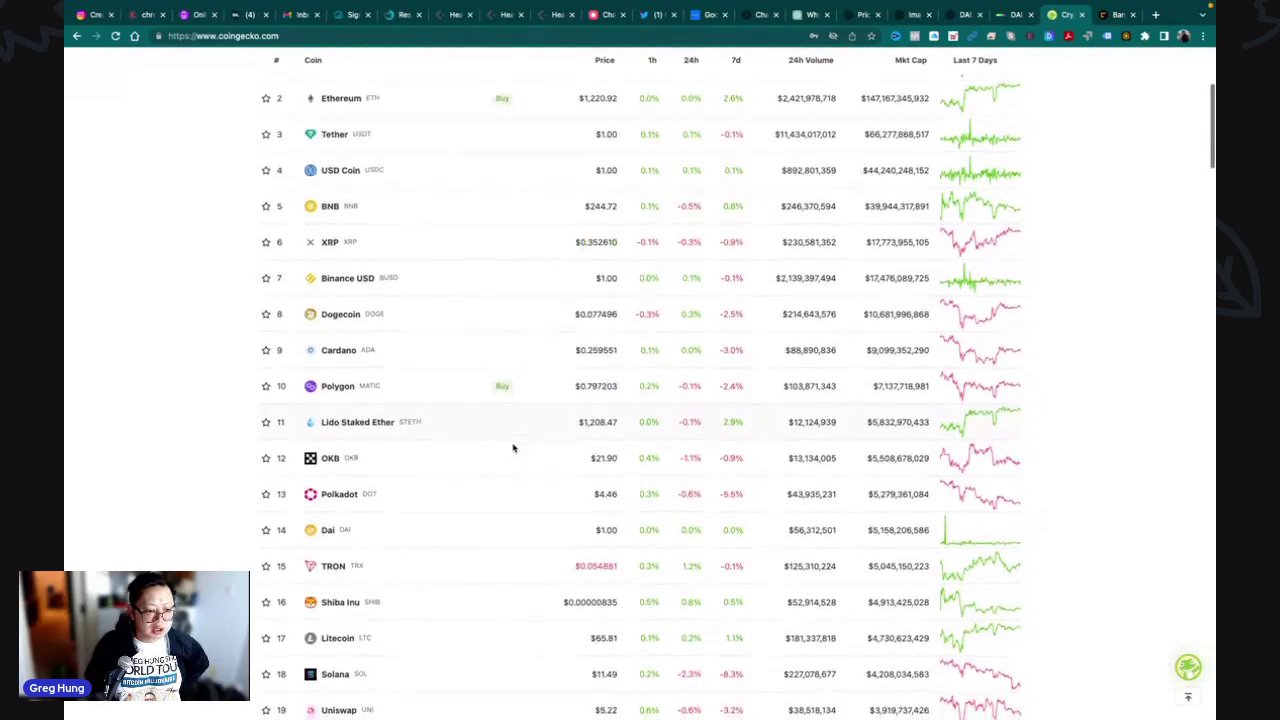
{"action": "scroll", "coordinate": [513, 448], "scroll_direction": "down", "scroll_amount": 6}
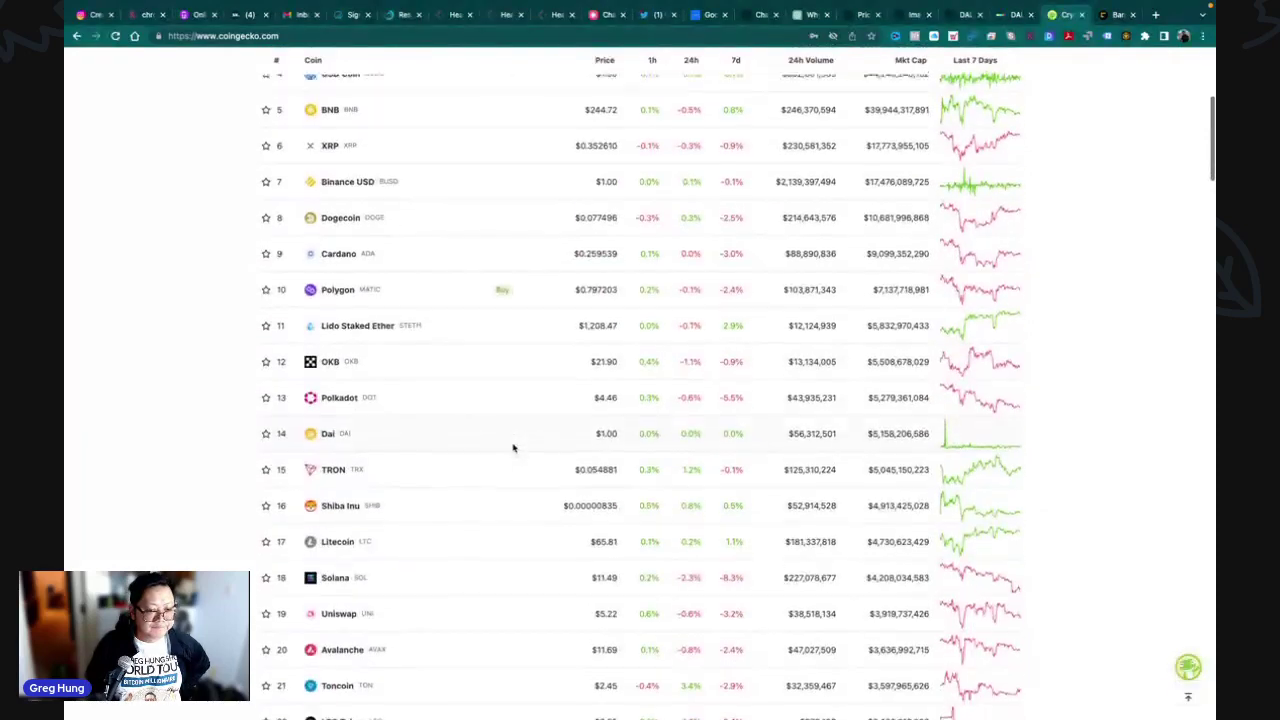
{"action": "scroll", "coordinate": [551, 472], "scroll_direction": "down", "scroll_amount": 5}
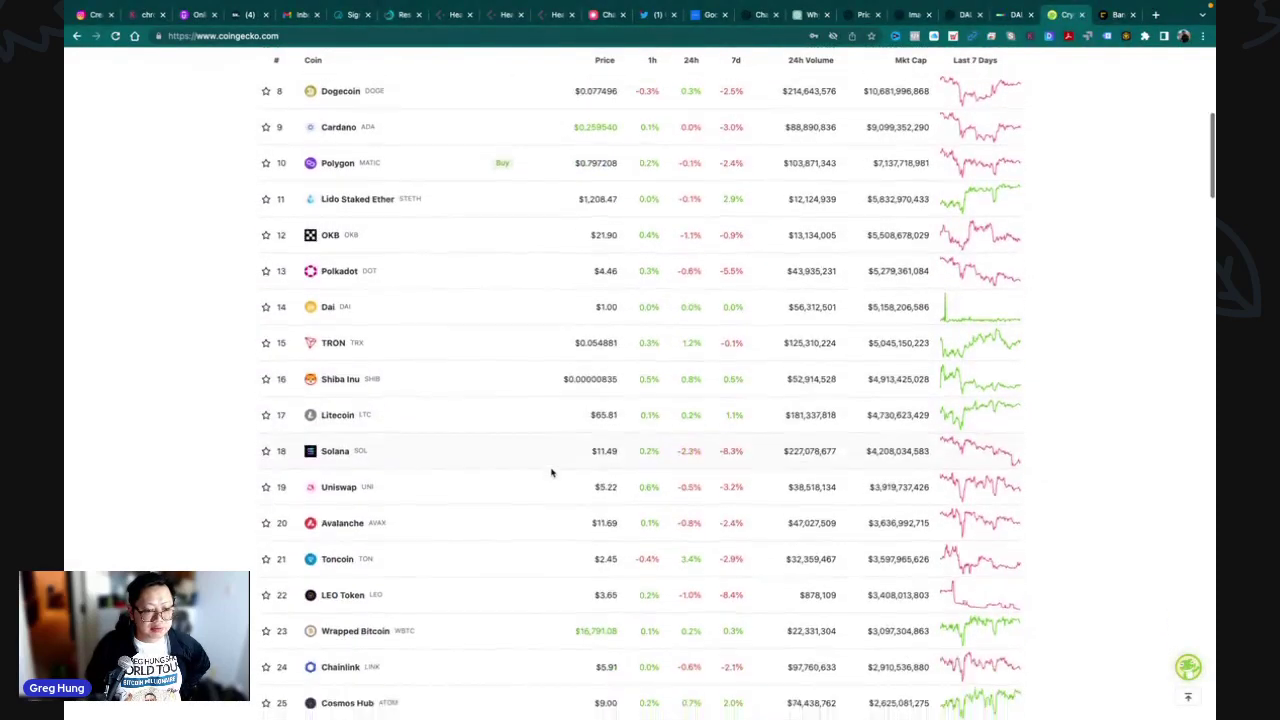
{"action": "scroll", "coordinate": [590, 425], "scroll_direction": "down", "scroll_amount": 20}
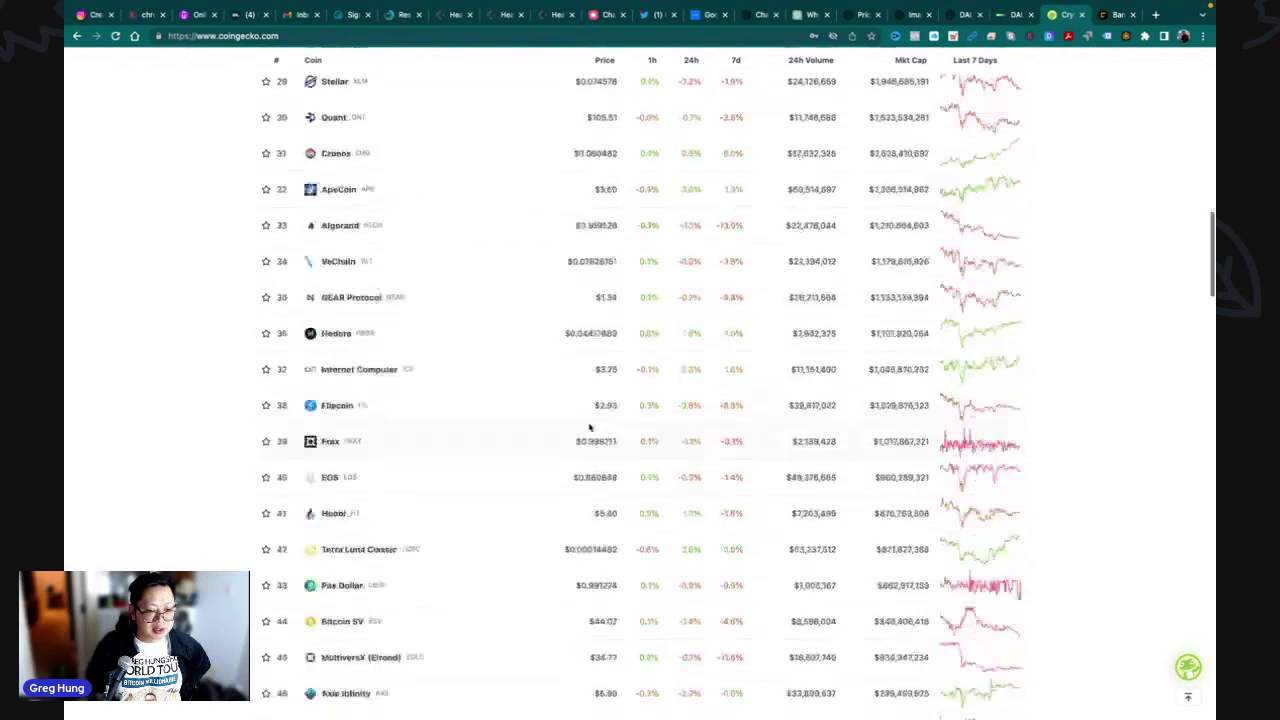
{"action": "scroll", "coordinate": [590, 420], "scroll_direction": "up", "scroll_amount": 8}
{"action": "scroll", "coordinate": [590, 420], "scroll_direction": "up", "scroll_amount": 5}
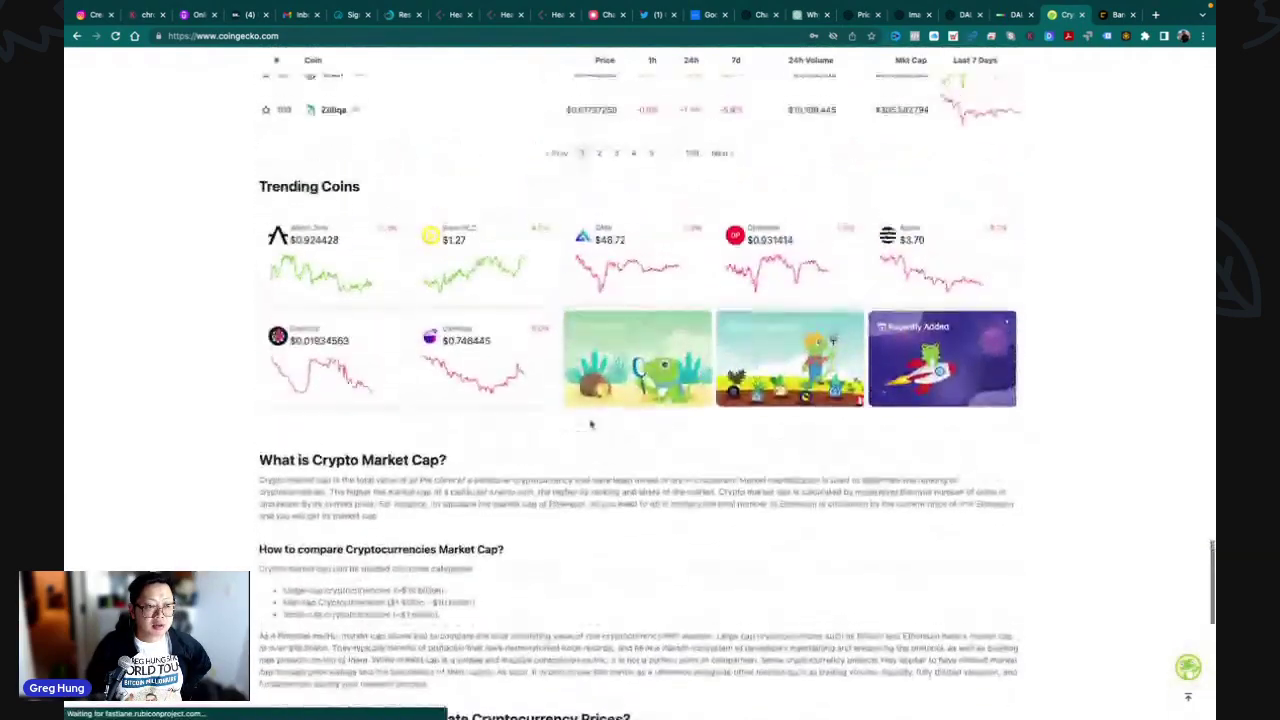
{"action": "scroll", "coordinate": [659, 371], "scroll_direction": "up", "scroll_amount": 7}
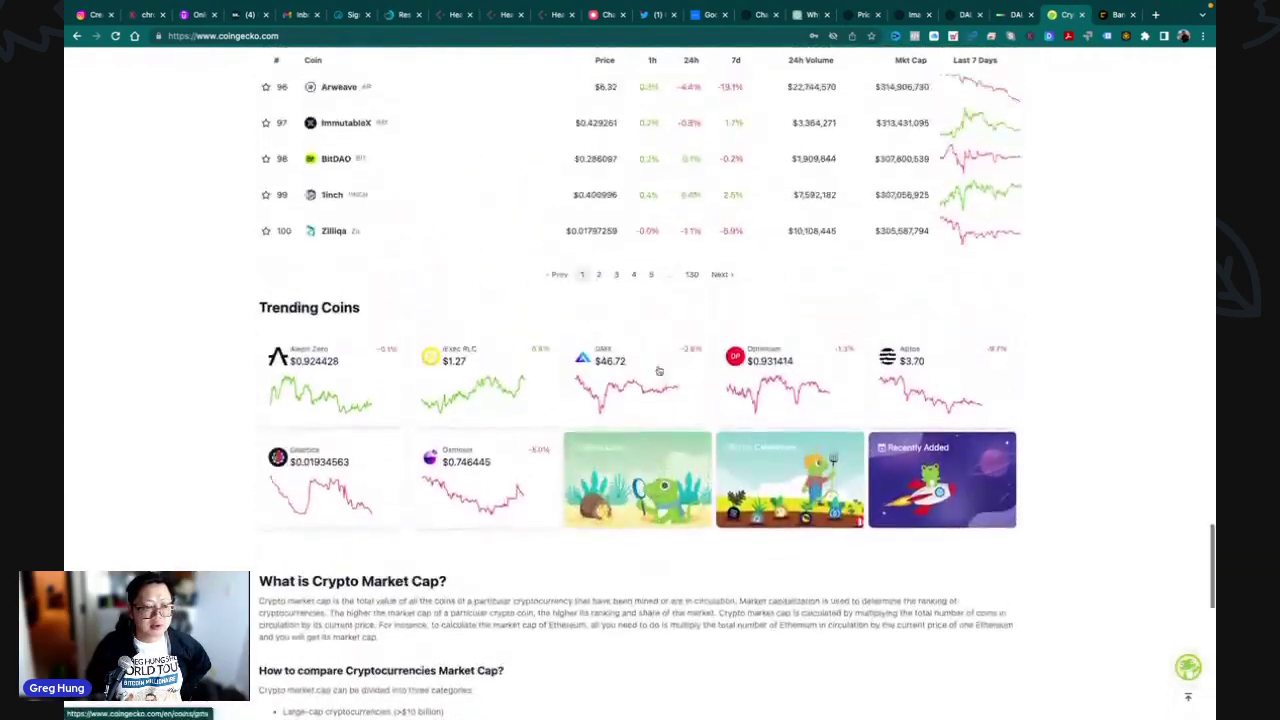
{"action": "scroll", "coordinate": [659, 371], "scroll_direction": "down", "scroll_amount": 4}
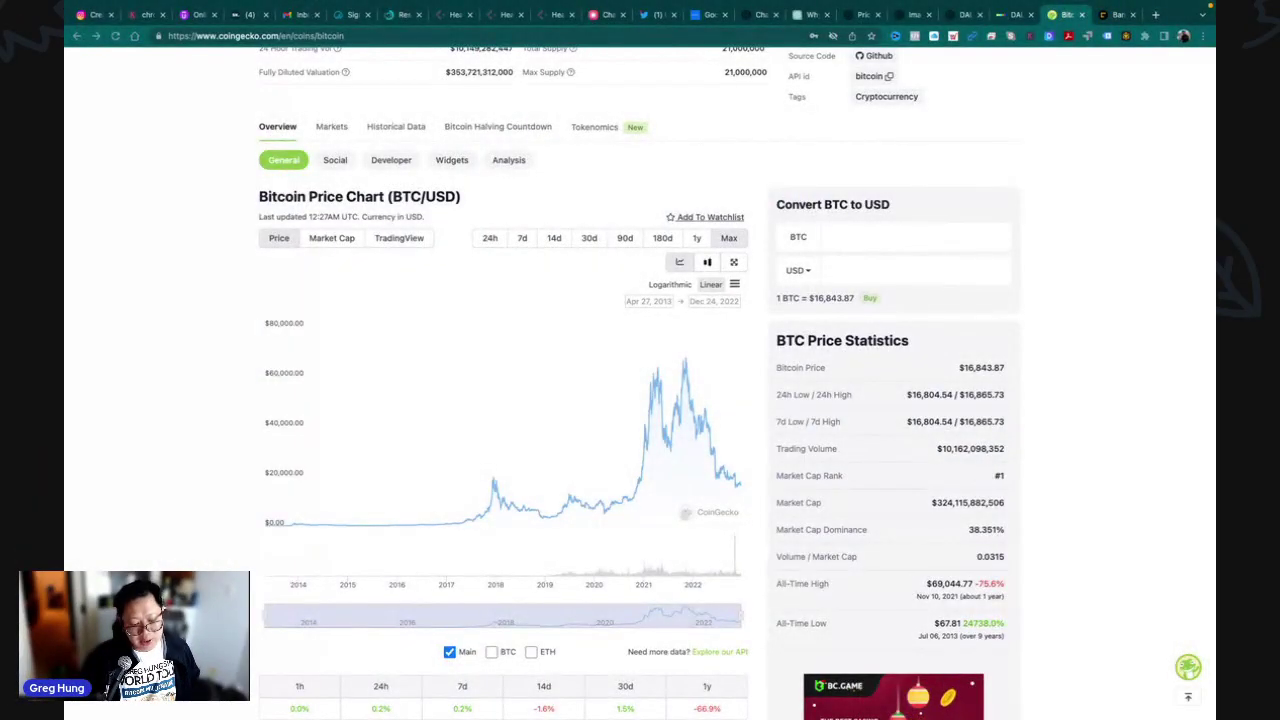
{"action": "scroll", "coordinate": [1071, 368], "scroll_direction": "down", "scroll_amount": 1}
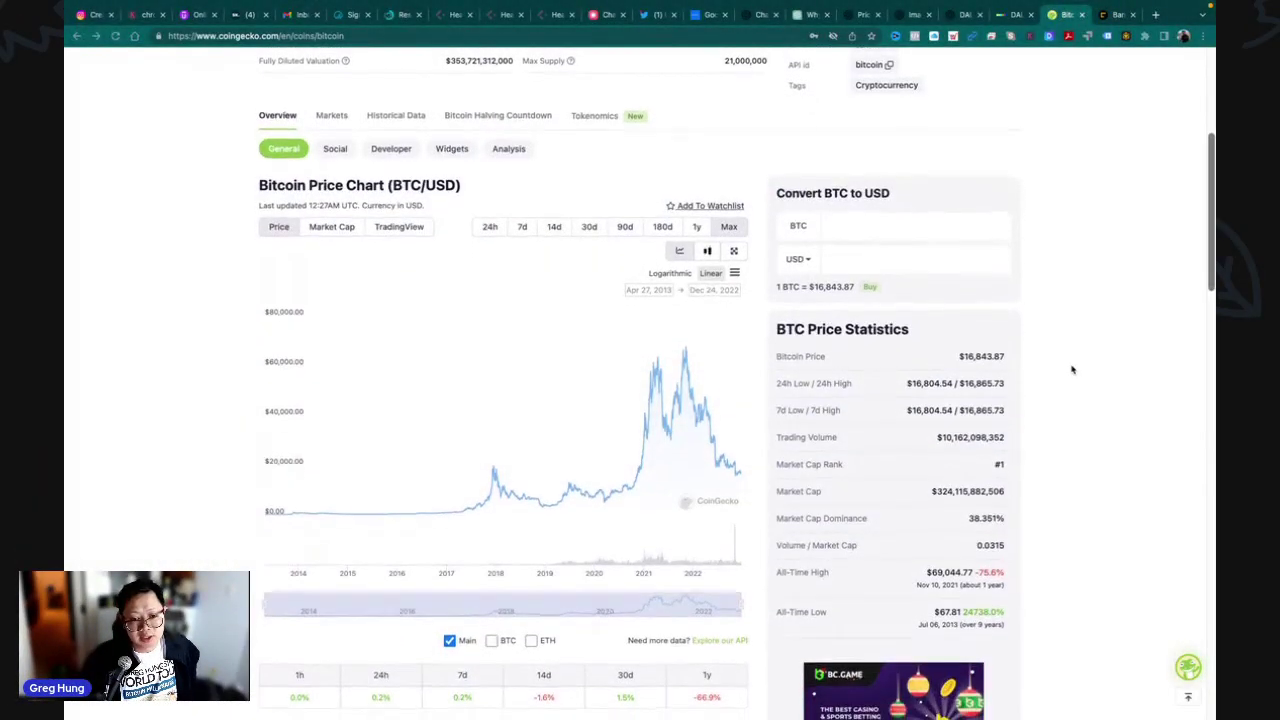
{"action": "scroll", "coordinate": [974, 367], "scroll_direction": "down", "scroll_amount": 1}
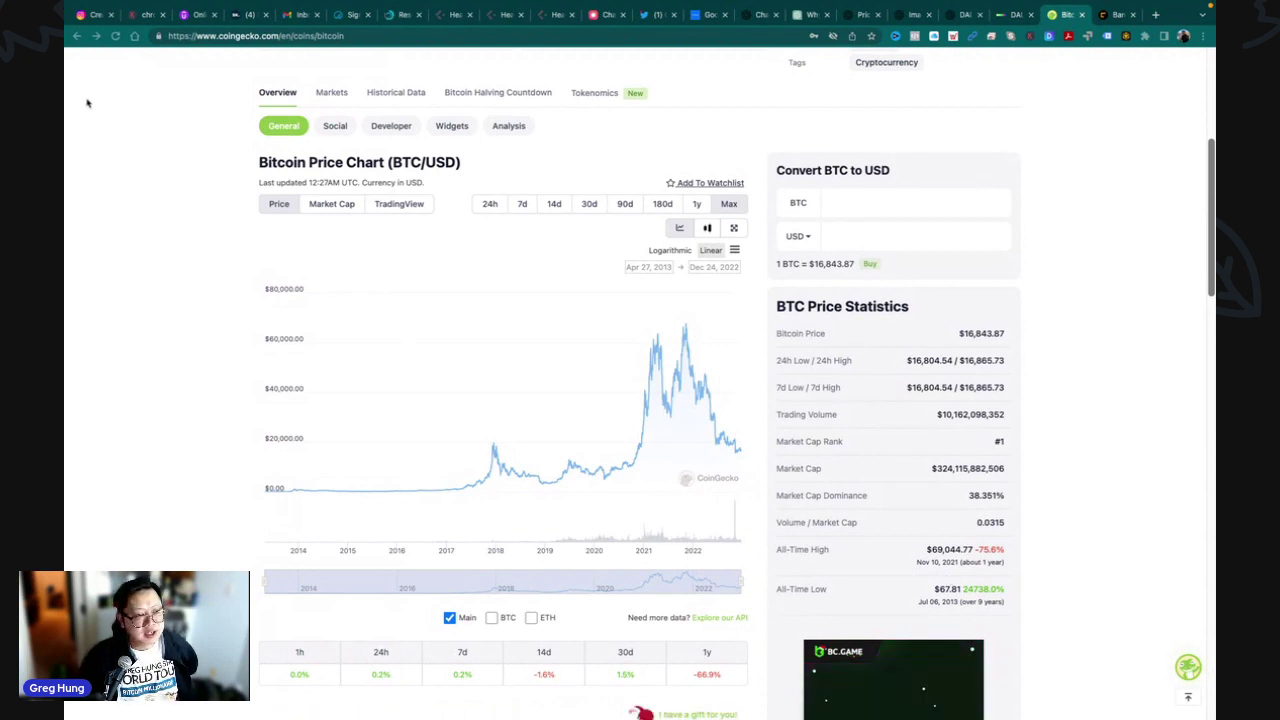
- Return to the prices list and view Ethereum's 24-hour chart and ETH price statistics ($1,221.46)
{"action": "left_click", "coordinate": [75, 37]}
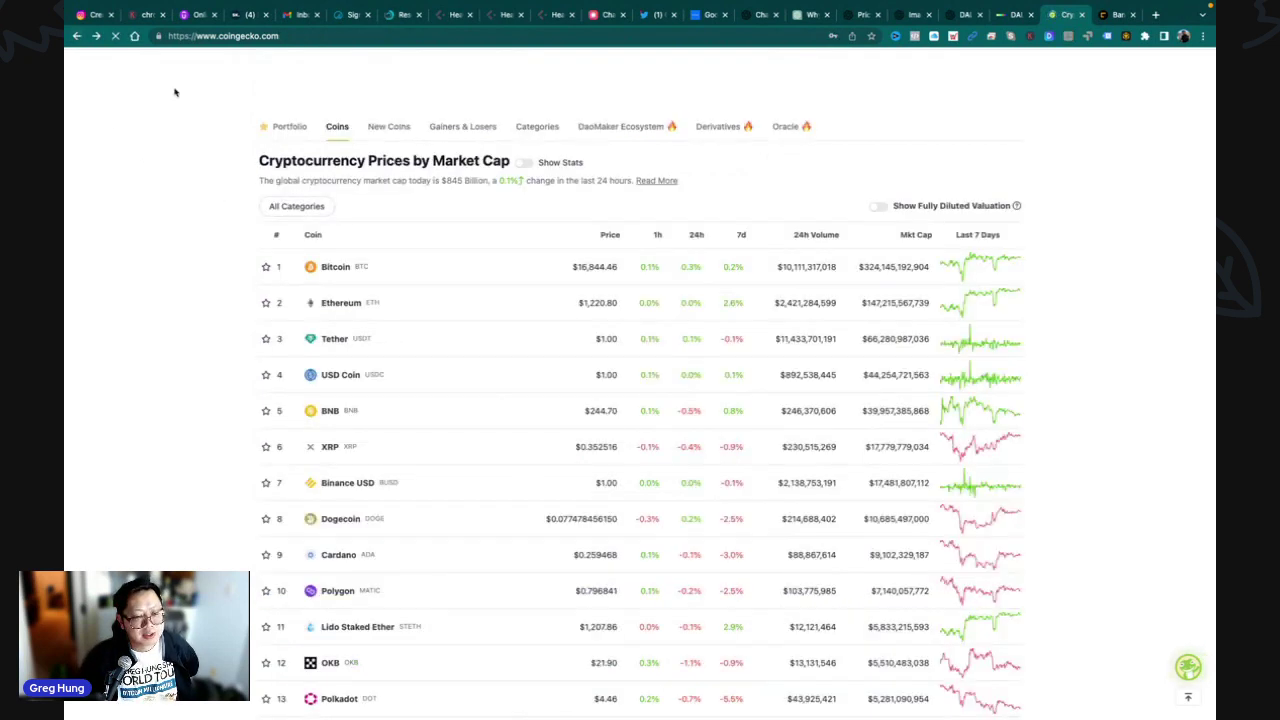
{"action": "left_click", "coordinate": [341, 303]}
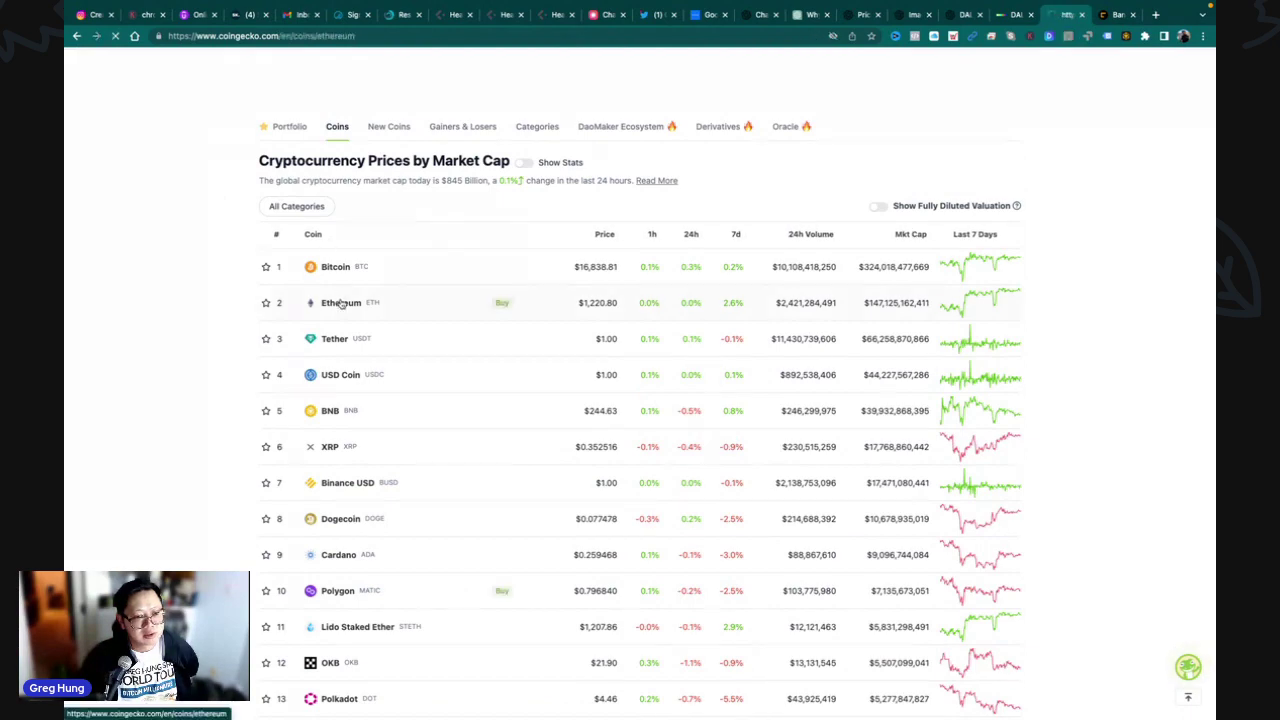
{"action": "scroll", "coordinate": [341, 305], "scroll_direction": "down", "scroll_amount": 2}
{"action": "scroll", "coordinate": [341, 303], "scroll_direction": "down", "scroll_amount": 3}
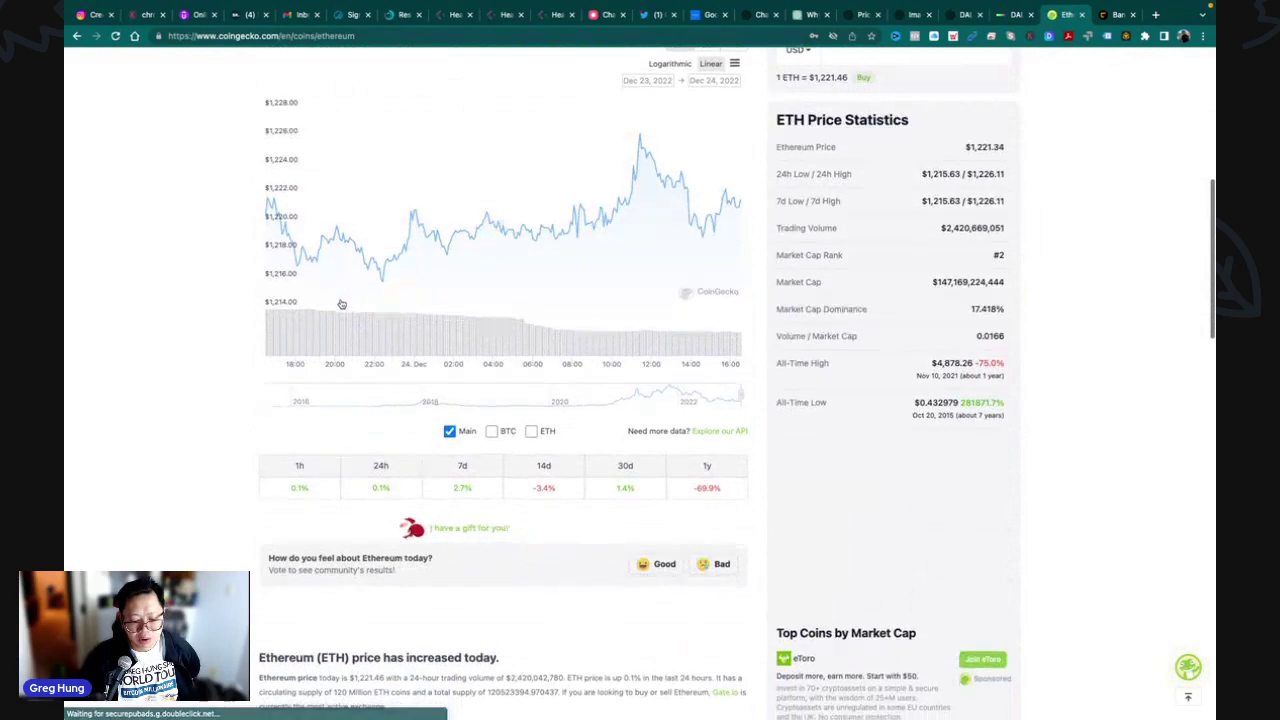
{"action": "scroll", "coordinate": [341, 303], "scroll_direction": "down", "scroll_amount": 1}
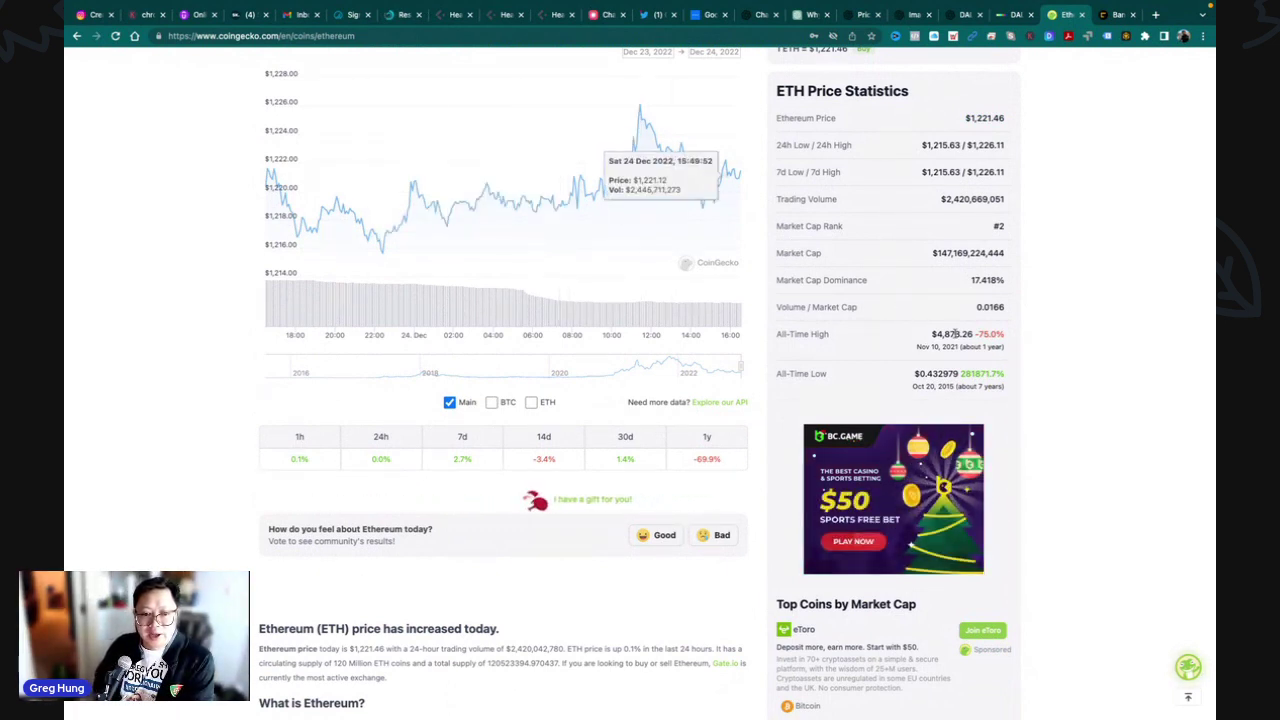
{"action": "scroll", "coordinate": [955, 338], "scroll_direction": "up", "scroll_amount": 1}
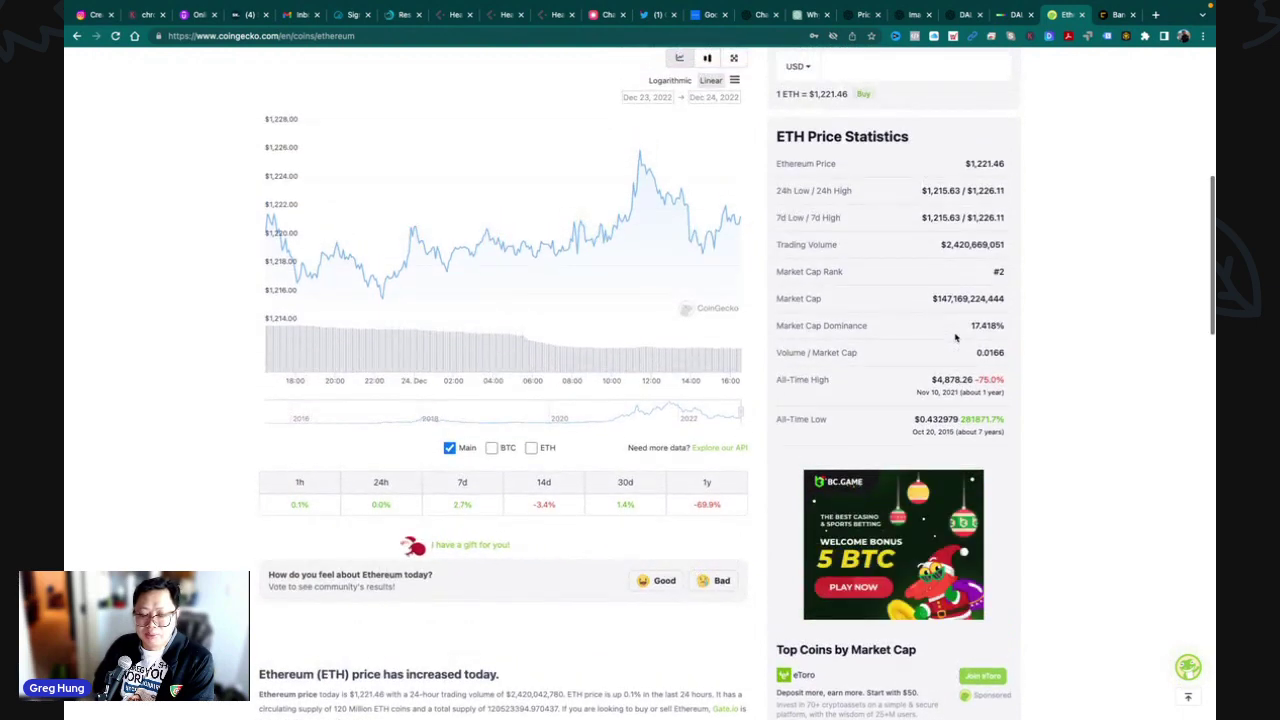
{"action": "scroll", "coordinate": [956, 342], "scroll_direction": "up", "scroll_amount": 1}
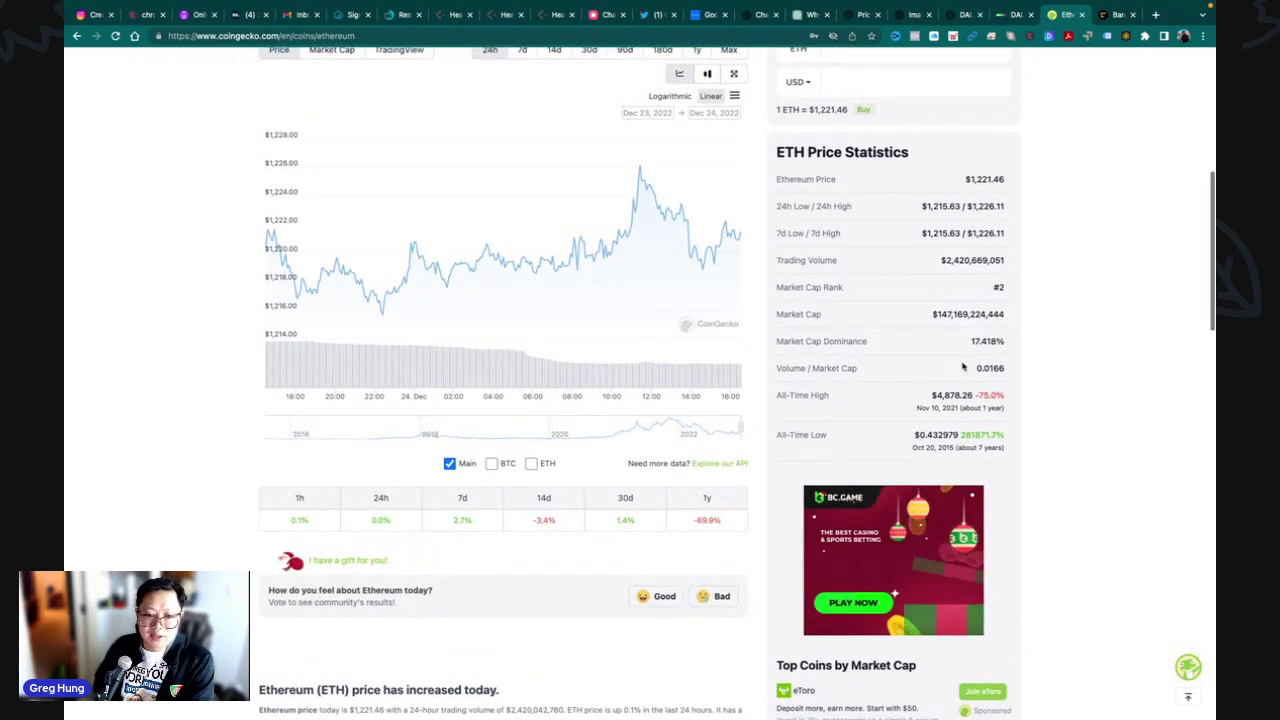
{"action": "scroll", "coordinate": [968, 420], "scroll_direction": "up", "scroll_amount": 1}
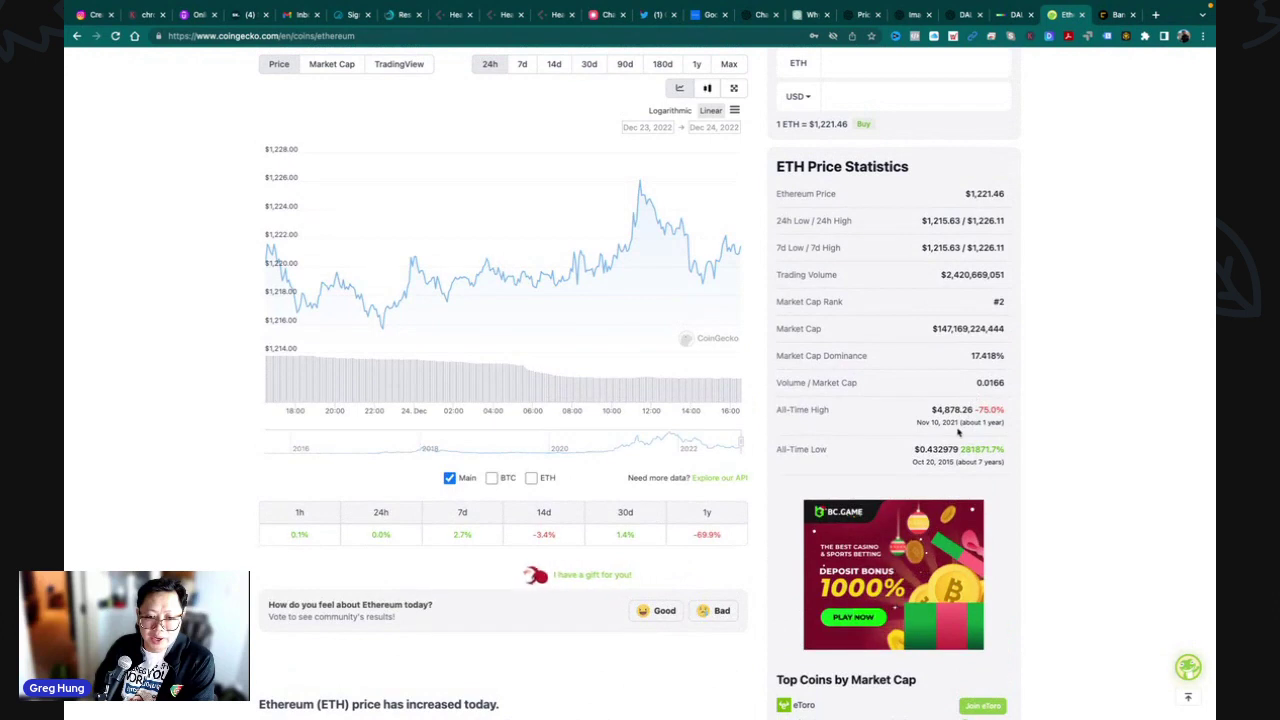